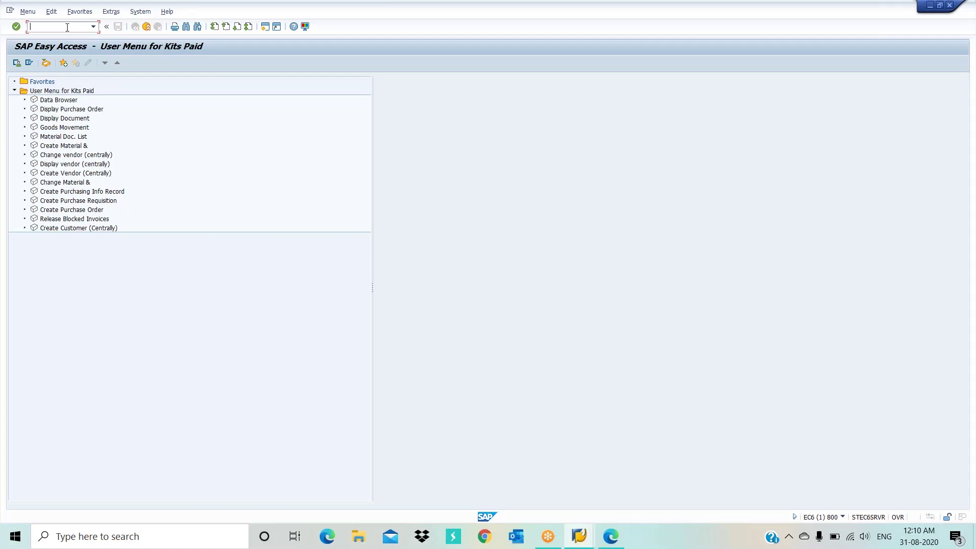
# Run transaction spro and display the SAP Reference IMG
pyautogui.write('spro')
pyautogui.press('Return')
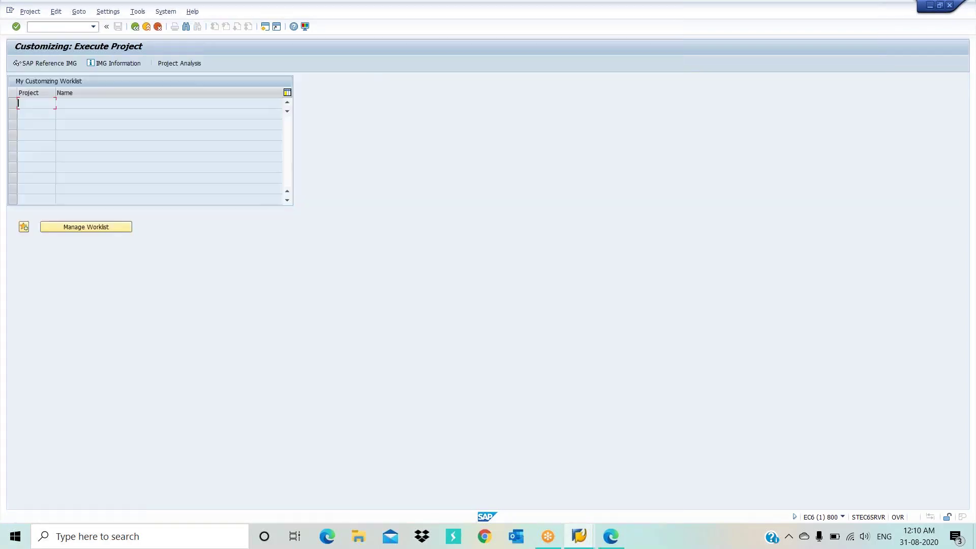
pyautogui.click(50, 62)
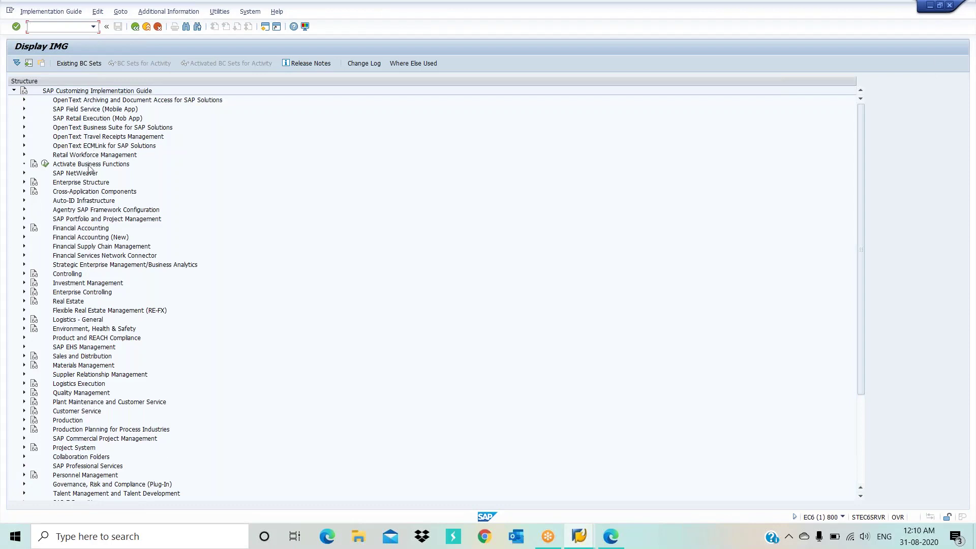
# Open the "Copy, delete, check company code" activity under Enterprise Structure, Definition, Financial Accounting
pyautogui.click(89, 185)
pyautogui.doubleClick(88, 185)
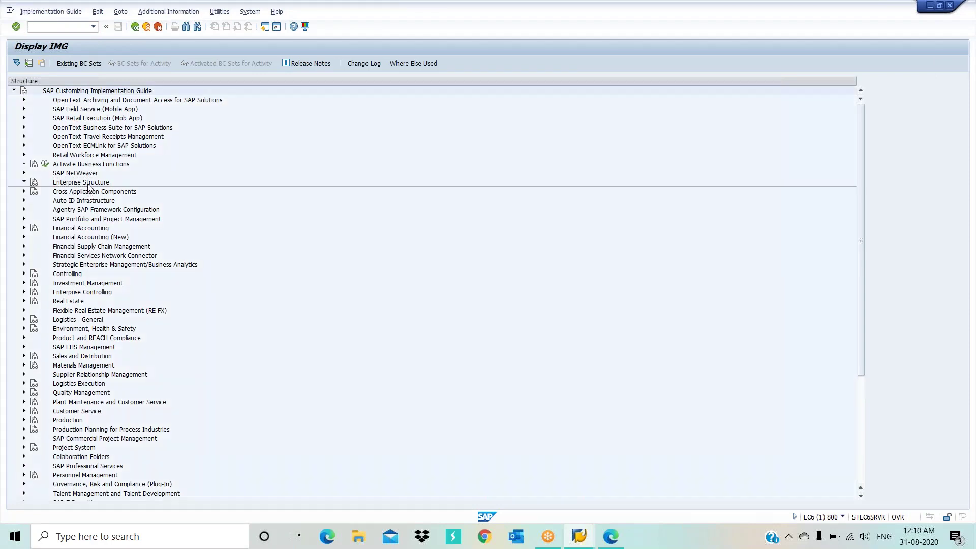
pyautogui.click(77, 201)
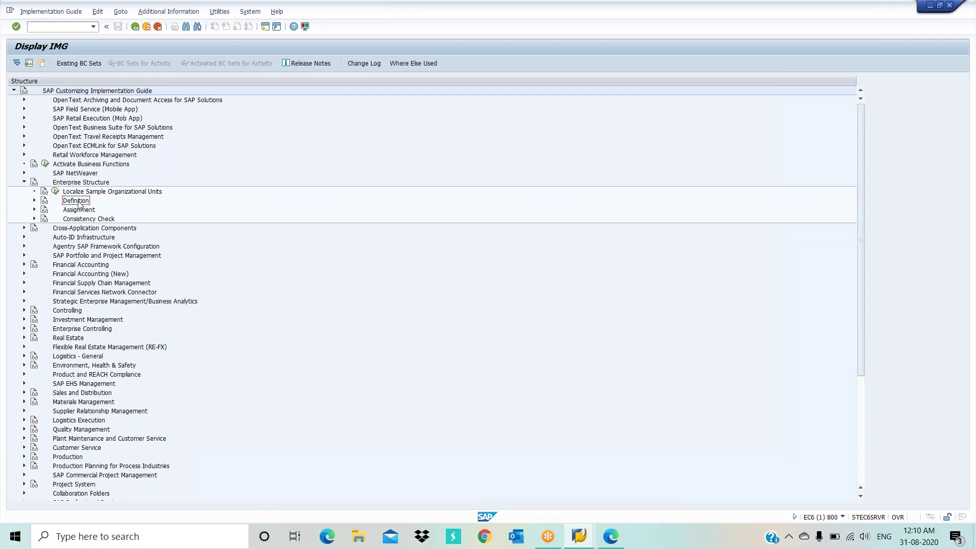
pyautogui.doubleClick(79, 203)
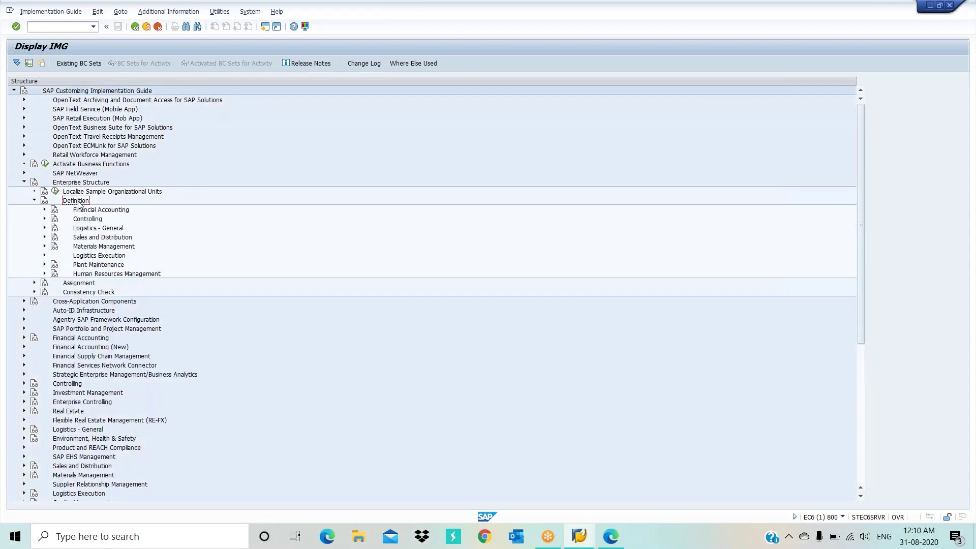
pyautogui.click(87, 213)
pyautogui.doubleClick(87, 213)
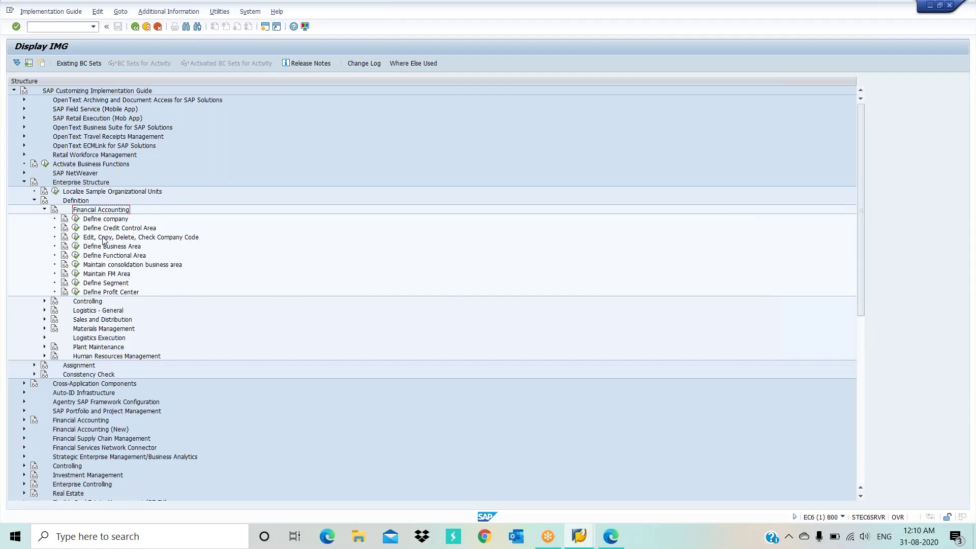
pyautogui.click(75, 238)
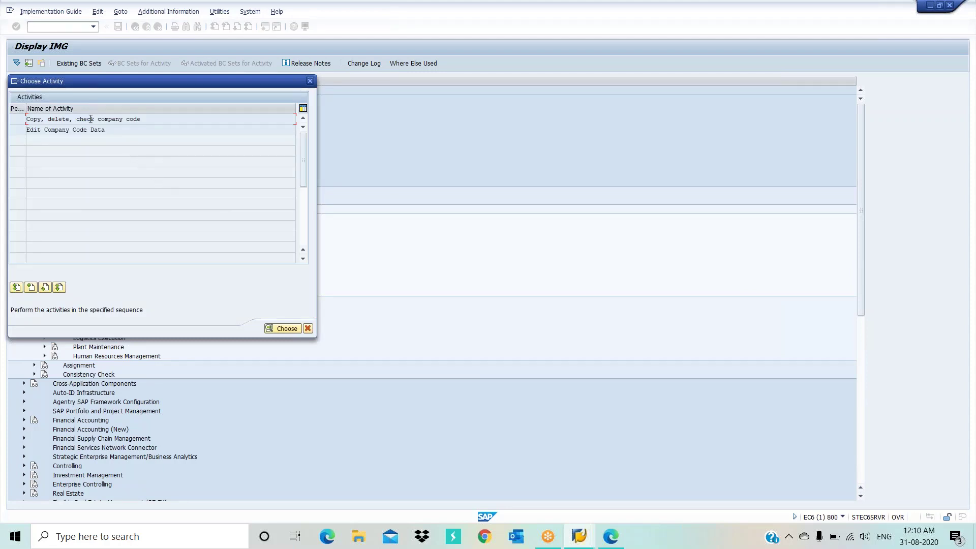
pyautogui.doubleClick(90, 119)
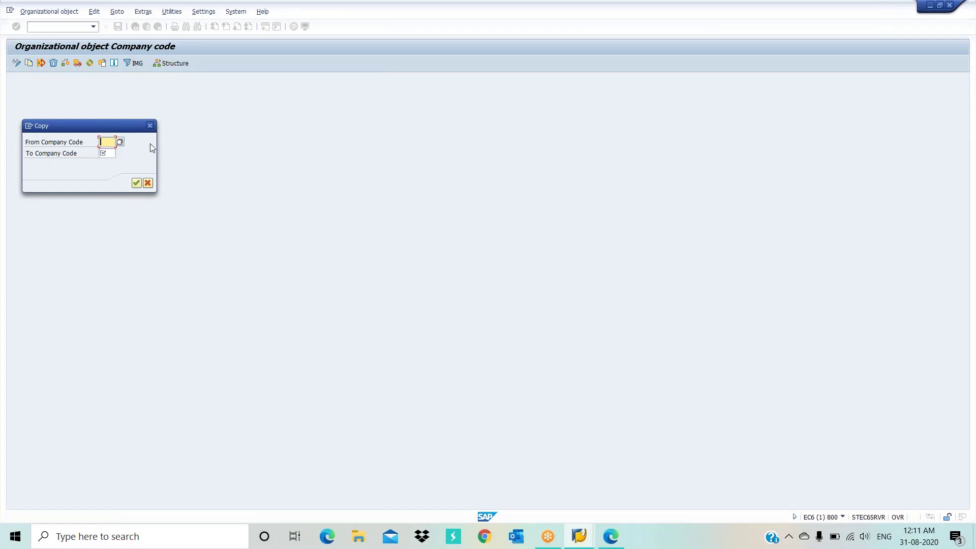
# Copy company code 0001 to the new company code SUD1
pyautogui.click(120, 142)
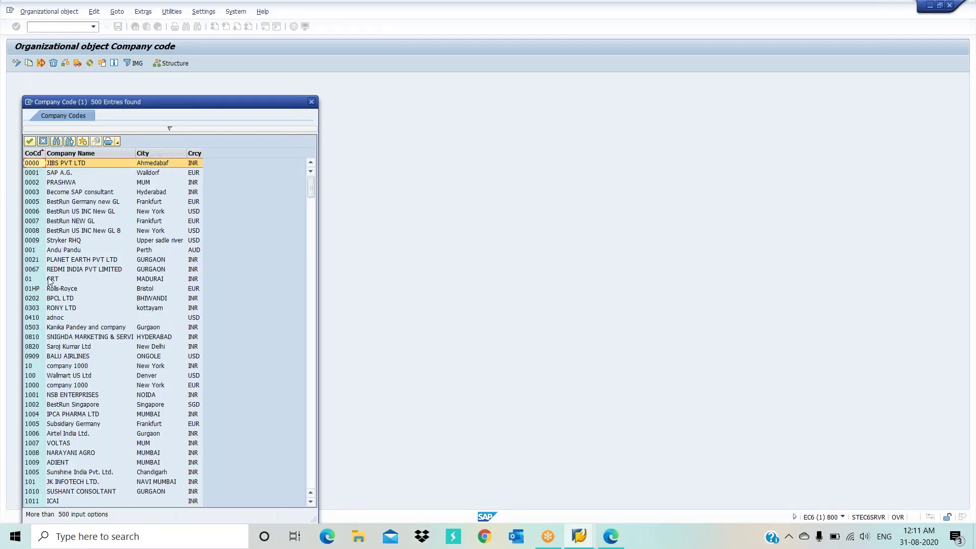
pyautogui.doubleClick(35, 174)
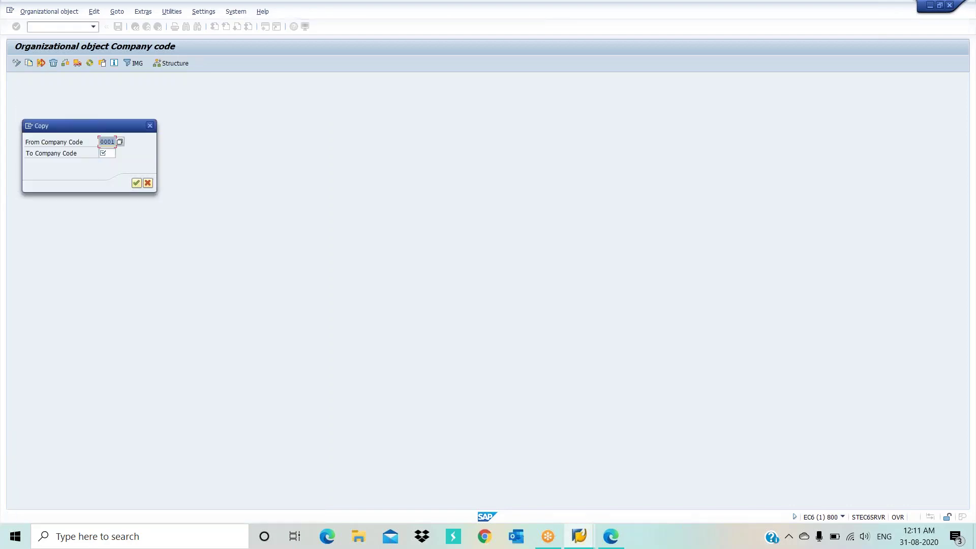
pyautogui.click(108, 153)
pyautogui.write('sub1')
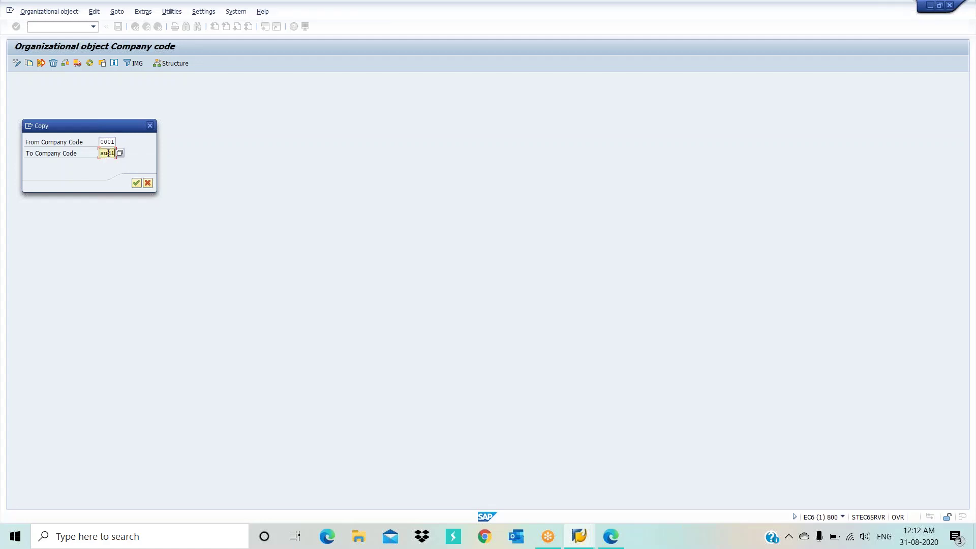
pyautogui.press('BackSpace')
pyautogui.press('BackSpace')
pyautogui.press('BackSpace')
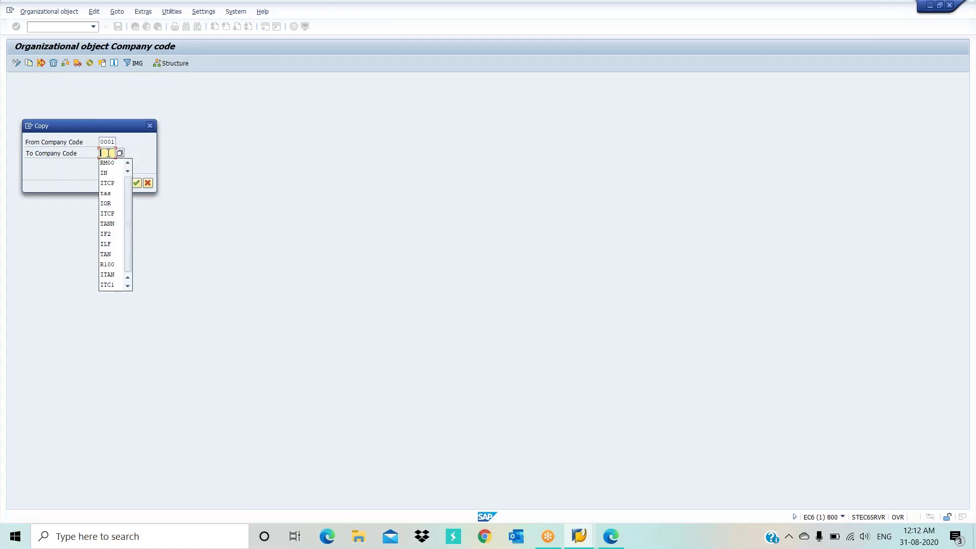
pyautogui.write('SUB')
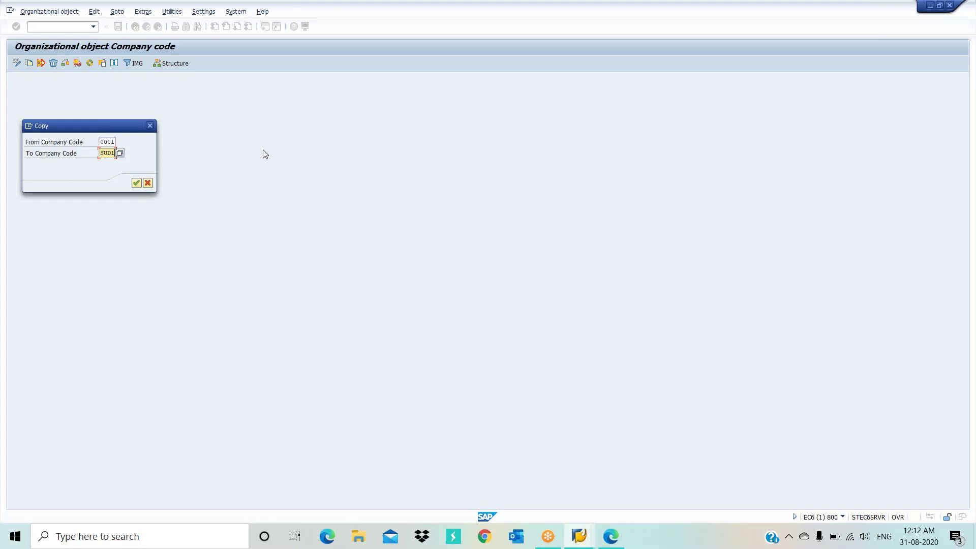
pyautogui.click(136, 182)
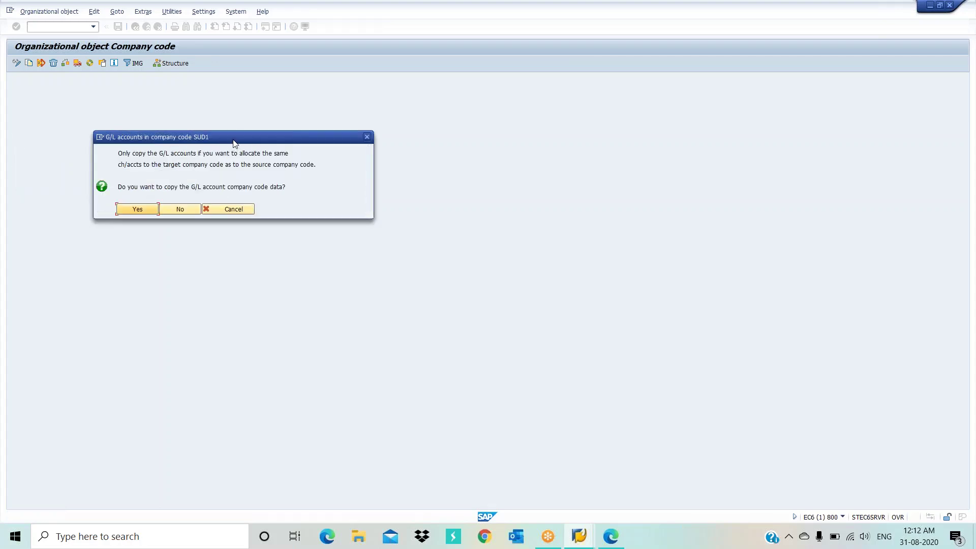
# Agree to copy the G/L account company code data and allocate INR as the target's local currency
pyautogui.click(138, 209)
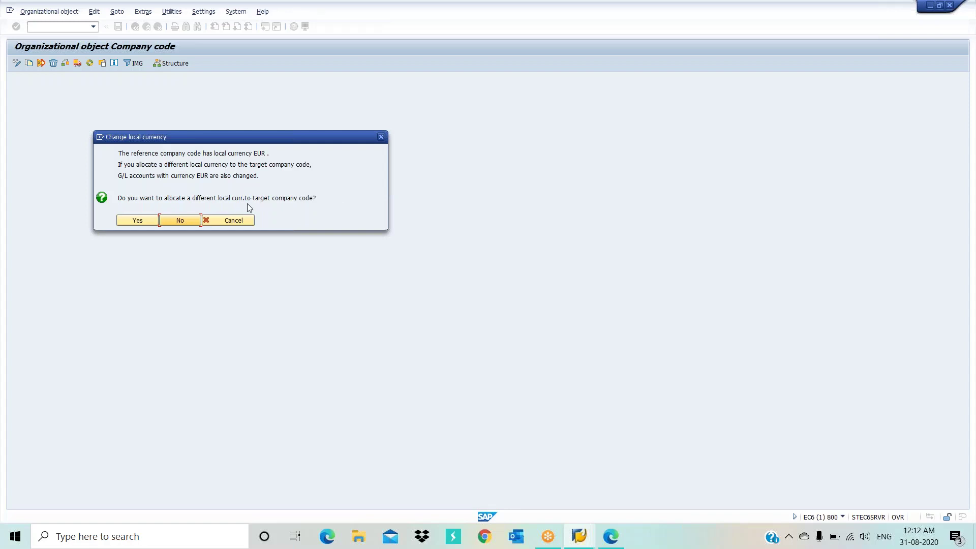
pyautogui.click(138, 224)
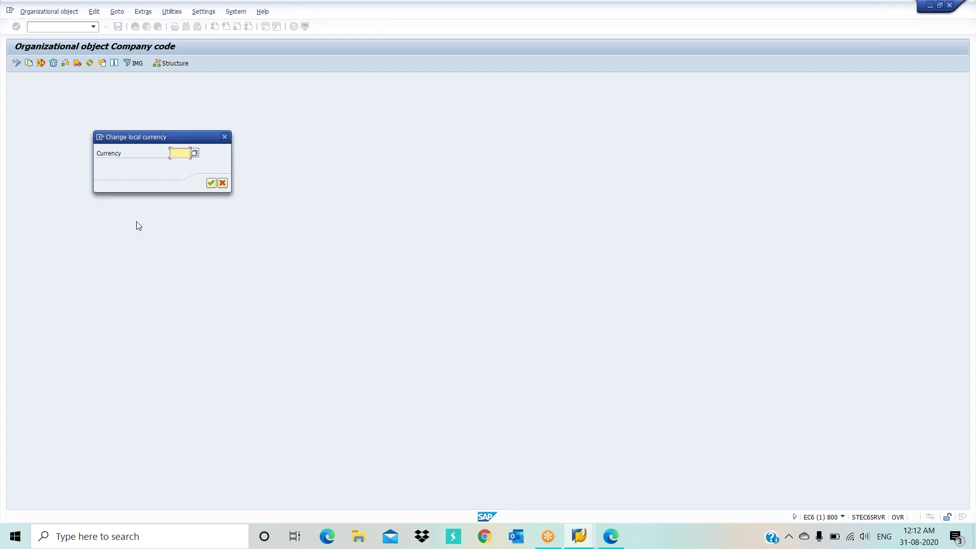
pyautogui.write('INR')
pyautogui.click(212, 183)
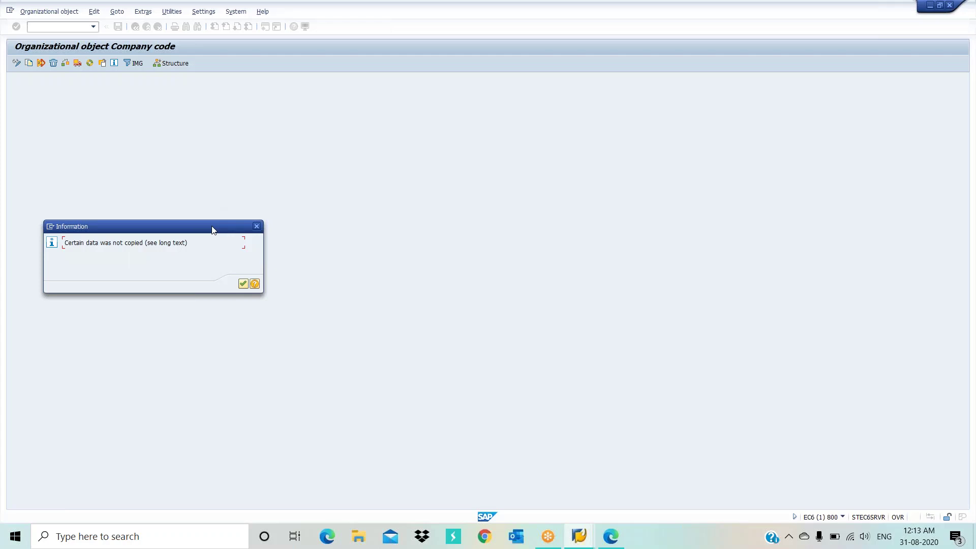
# Acknowledge the information messages of the company code copy and display its completed activities
pyautogui.moveTo(212, 230); pyautogui.dragTo(297, 160)
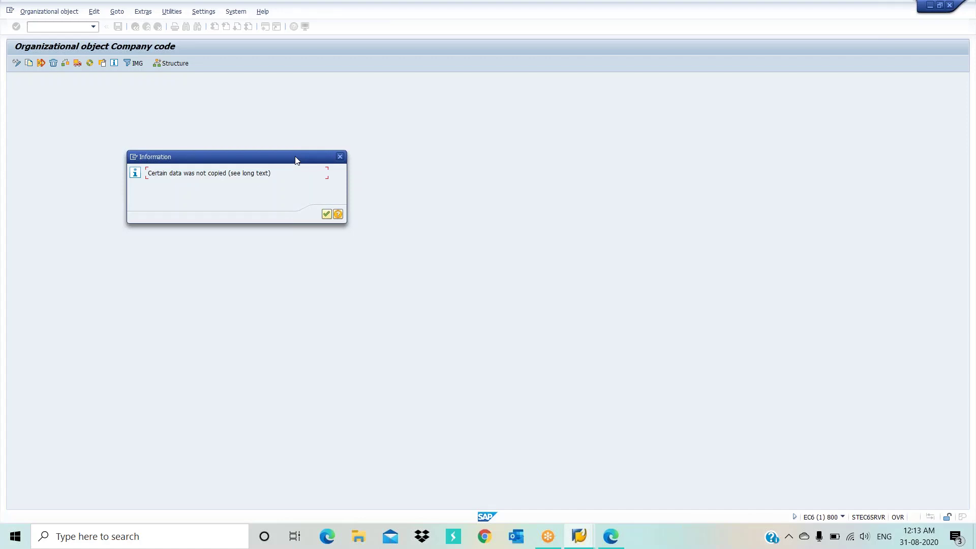
pyautogui.click(327, 214)
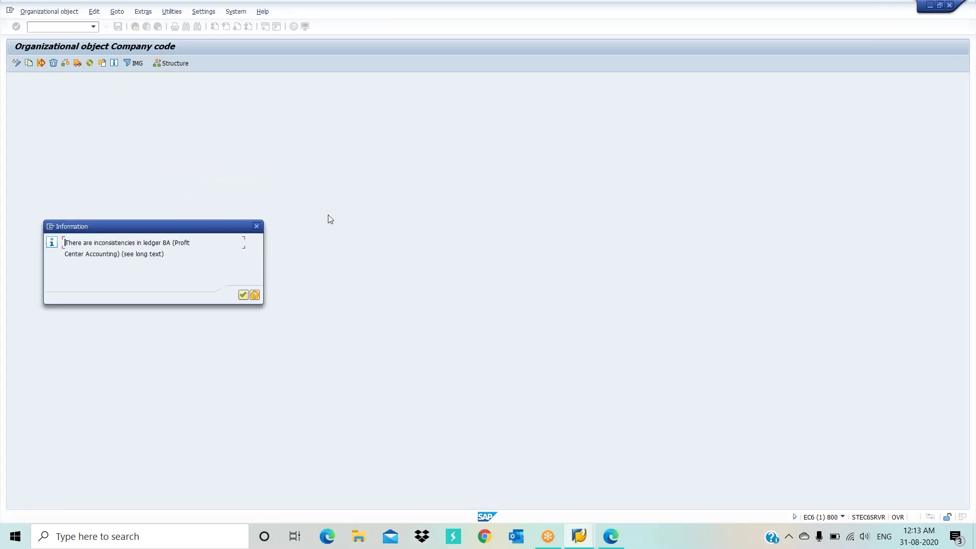
pyautogui.click(243, 295)
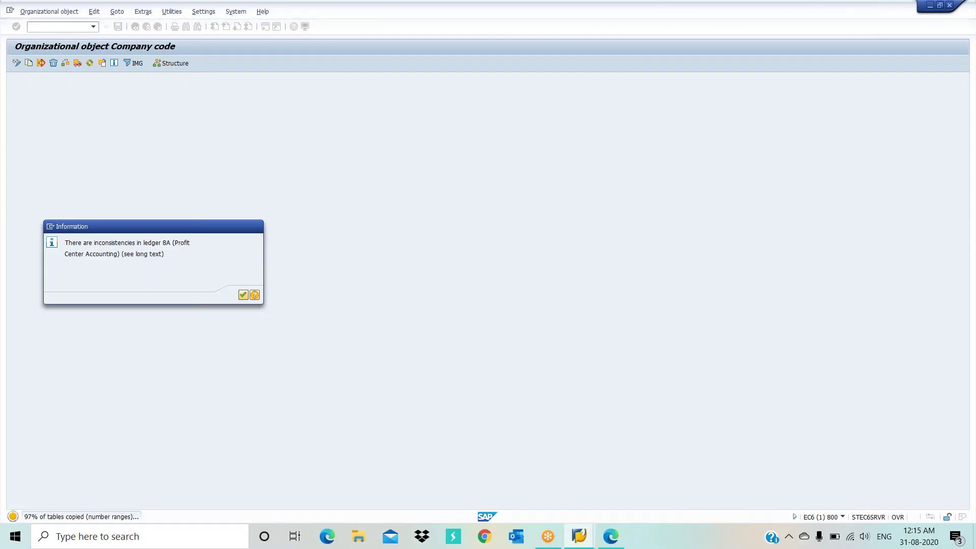
pyautogui.click(243, 295)
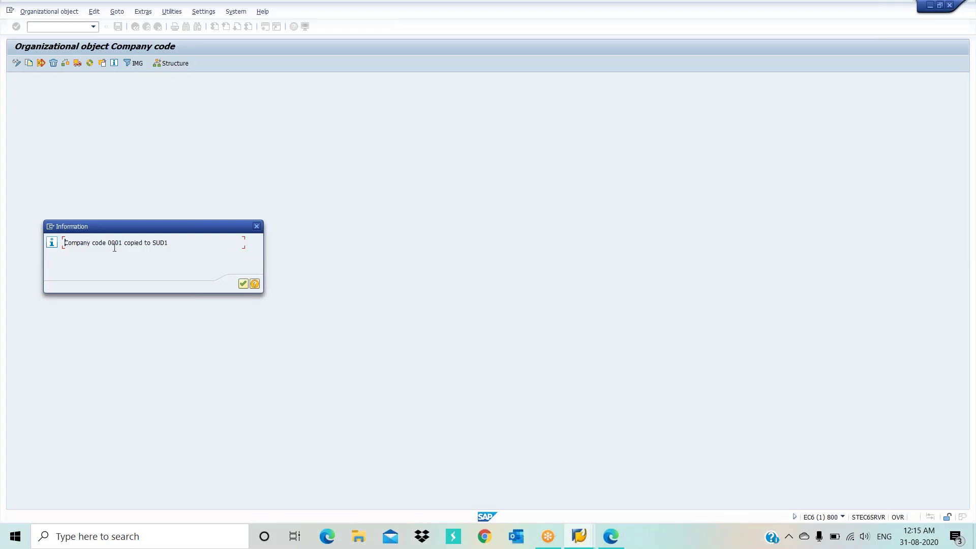
pyautogui.click(243, 284)
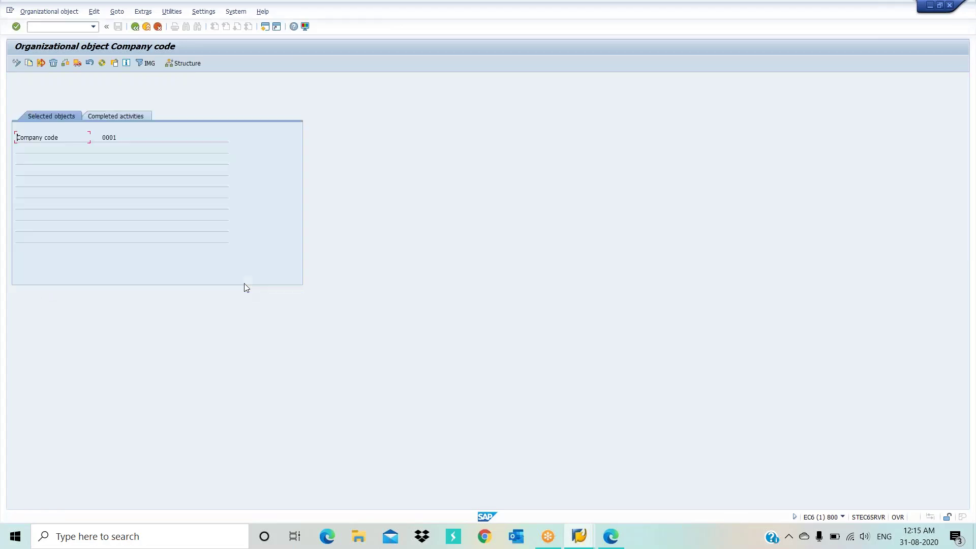
pyautogui.click(120, 117)
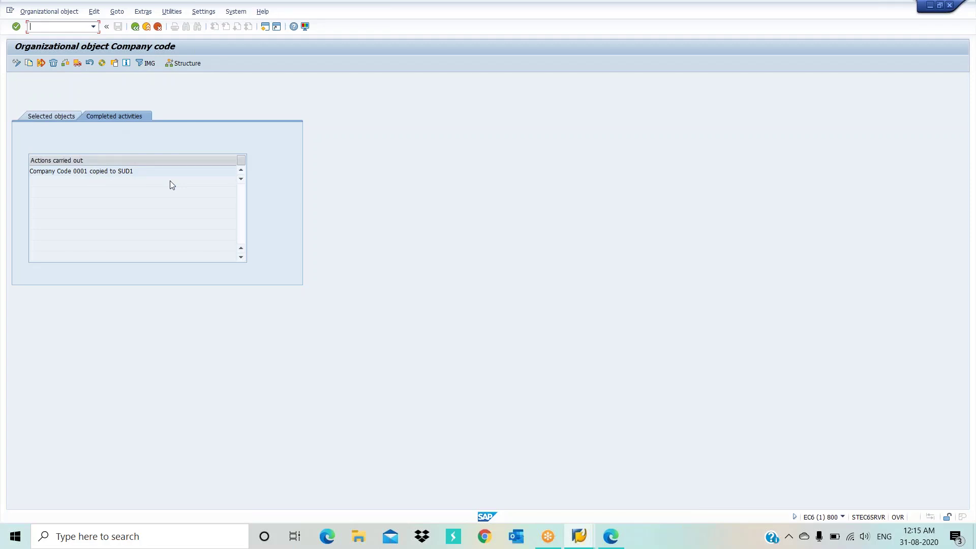
# Return to the activity choice, open Edit Company Code Data and position the list on company code SUD1
pyautogui.click(135, 26)
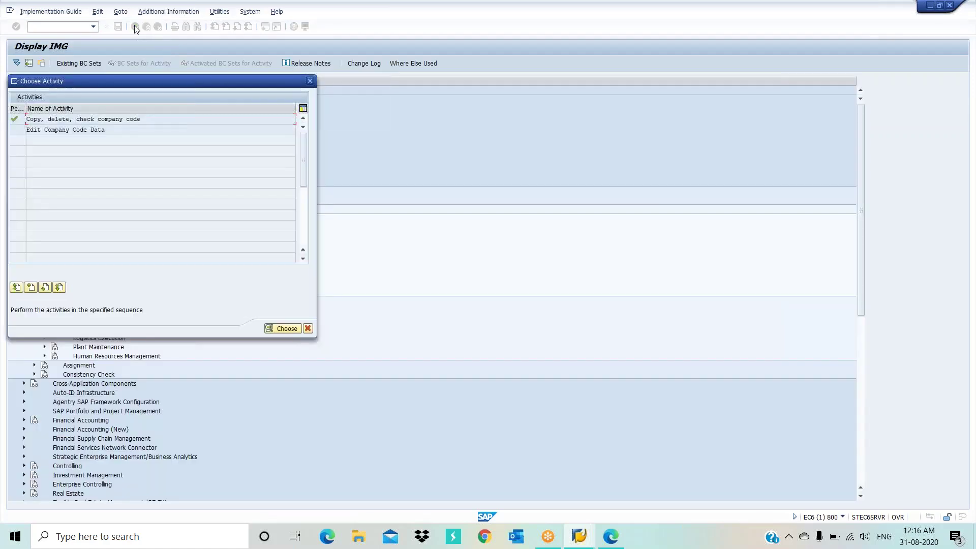
pyautogui.doubleClick(122, 131)
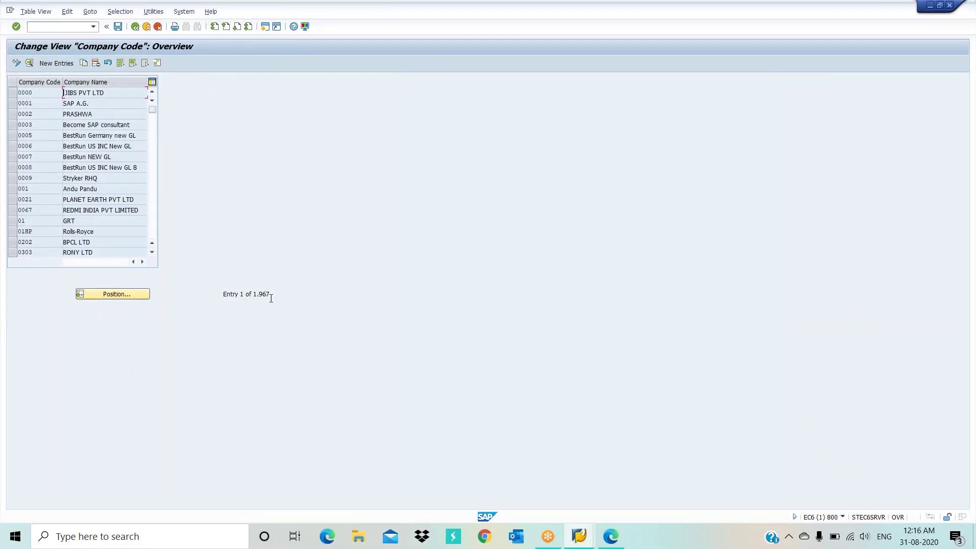
pyautogui.click(117, 294)
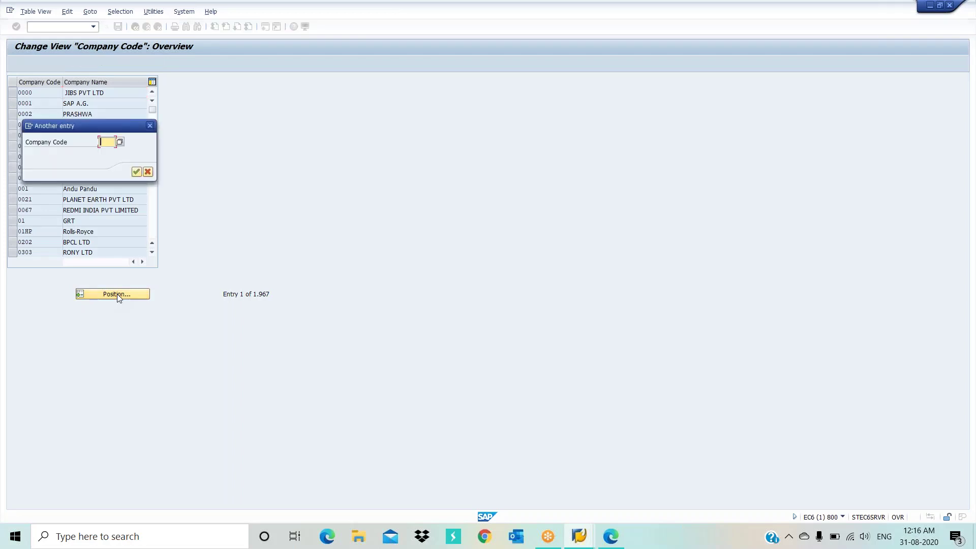
pyautogui.write('SU01')
pyautogui.press('Return')
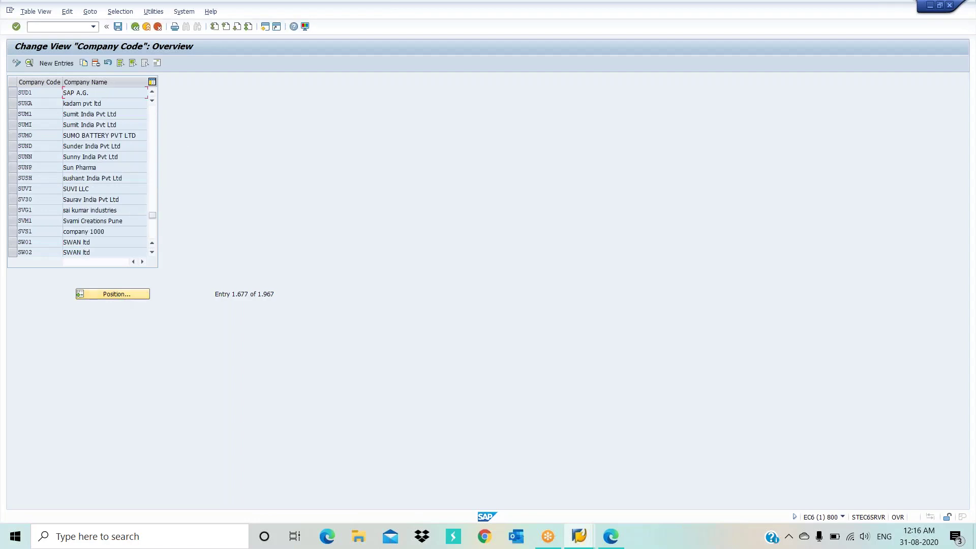
# Select the SUD1 entry in the company code overview and open its details
pyautogui.click(12, 92)
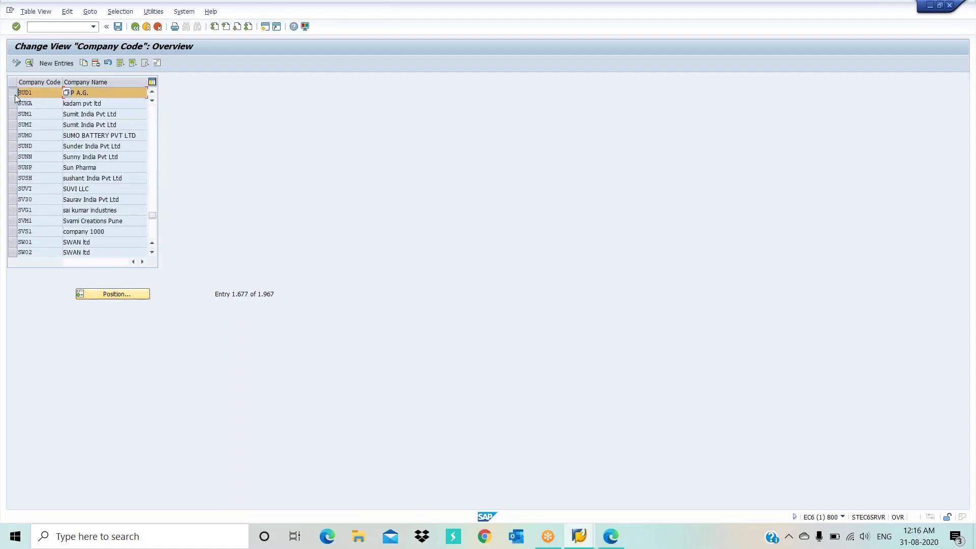
pyautogui.click(111, 92)
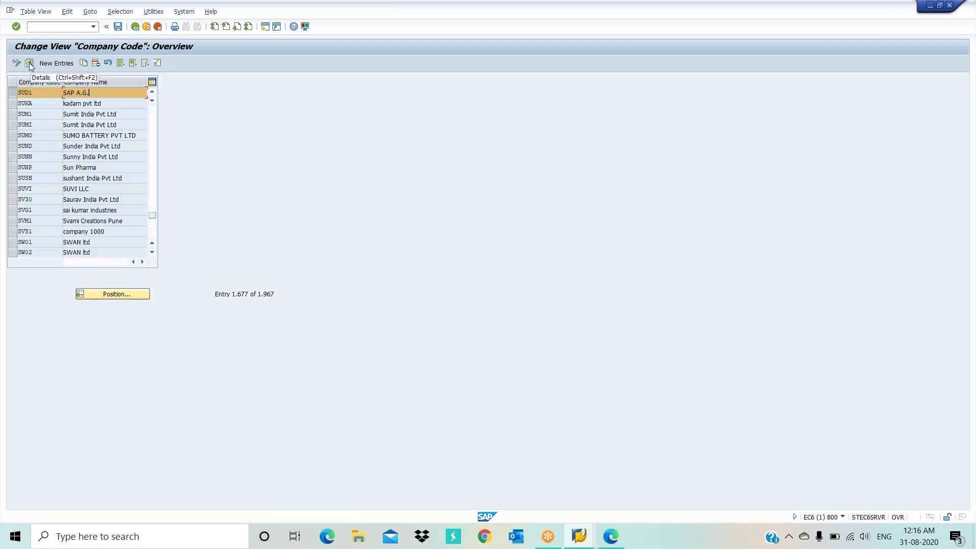
pyautogui.click(14, 94)
pyautogui.click(13, 94)
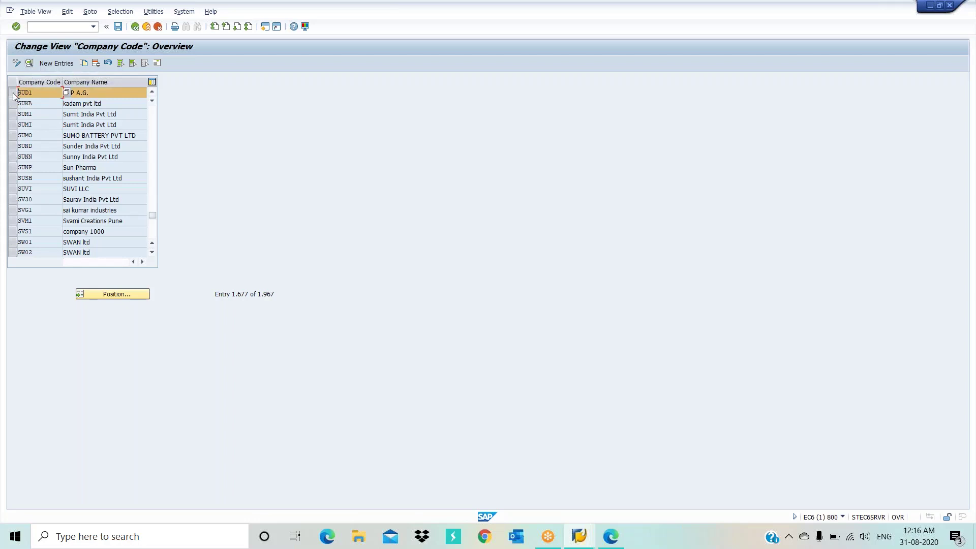
pyautogui.click(29, 63)
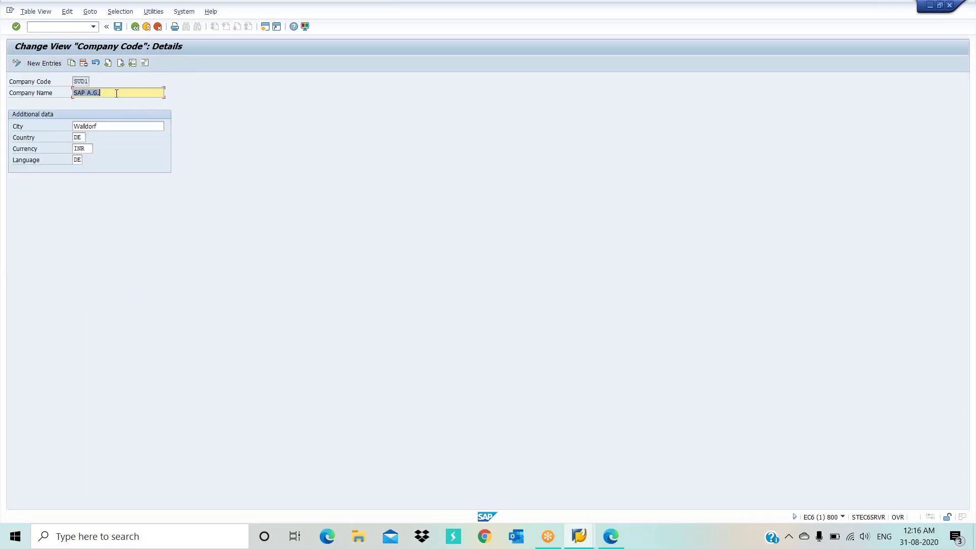
# Set the company name to TEST COMPANY CODE, the city to HYDERABAD and the country to IN
pyautogui.press('BackSpace')
pyautogui.write('TEST COMPANY CODE')
pyautogui.press('Tab')
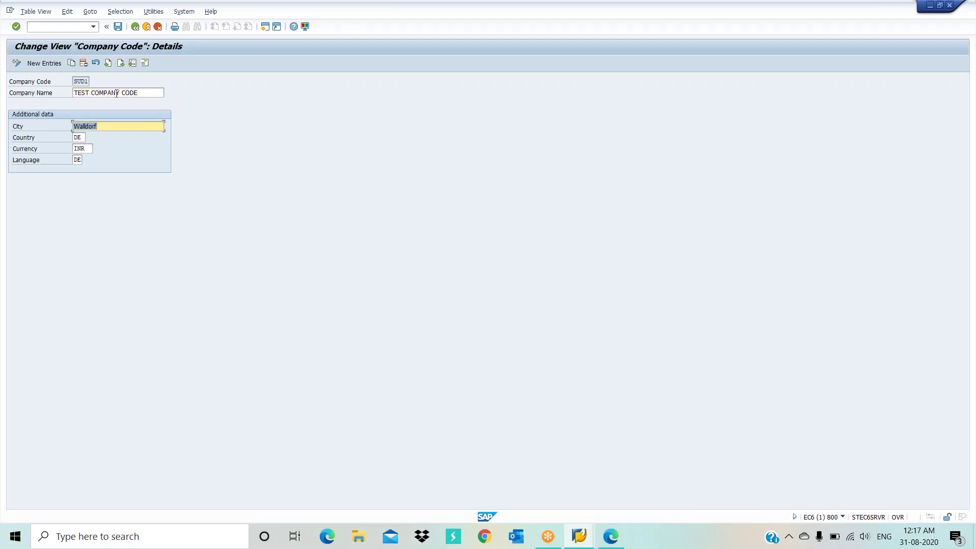
pyautogui.write('HYDERABAD')
pyautogui.press('Tab')
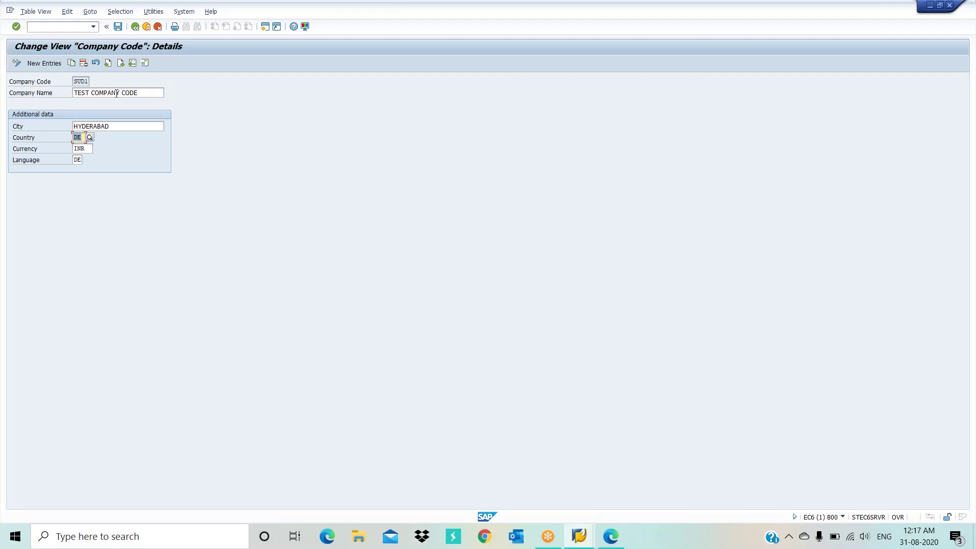
pyautogui.write('IN')
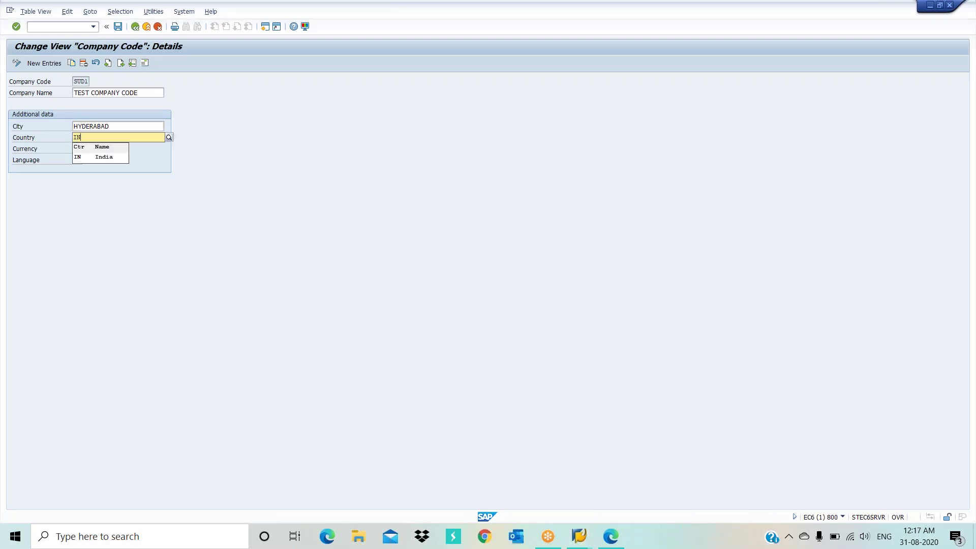
pyautogui.click(75, 158)
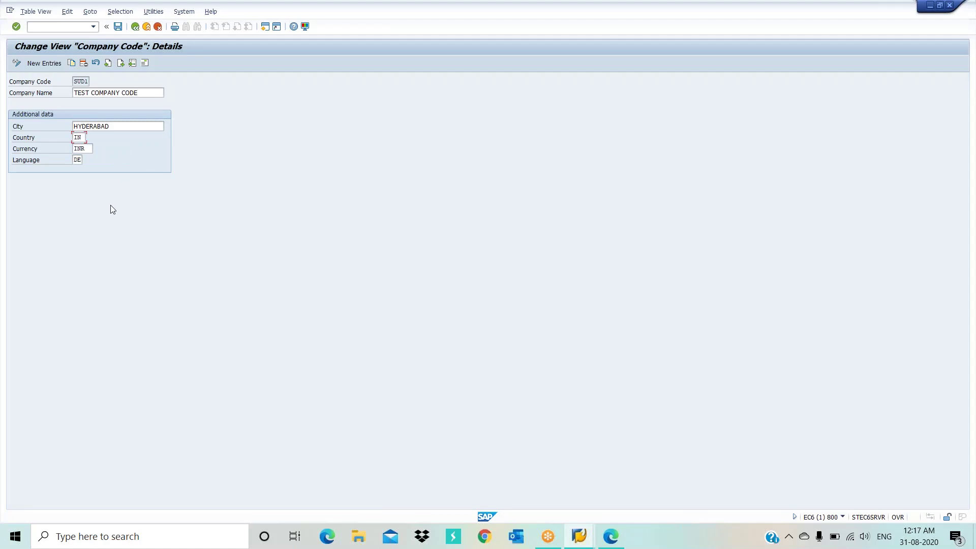
# Set the language of company code SUD1 to EN and save the company code data
pyautogui.click(86, 147)
pyautogui.moveTo(82, 160); pyautogui.dragTo(73, 160)
pyautogui.write('EN')
pyautogui.press('Return')
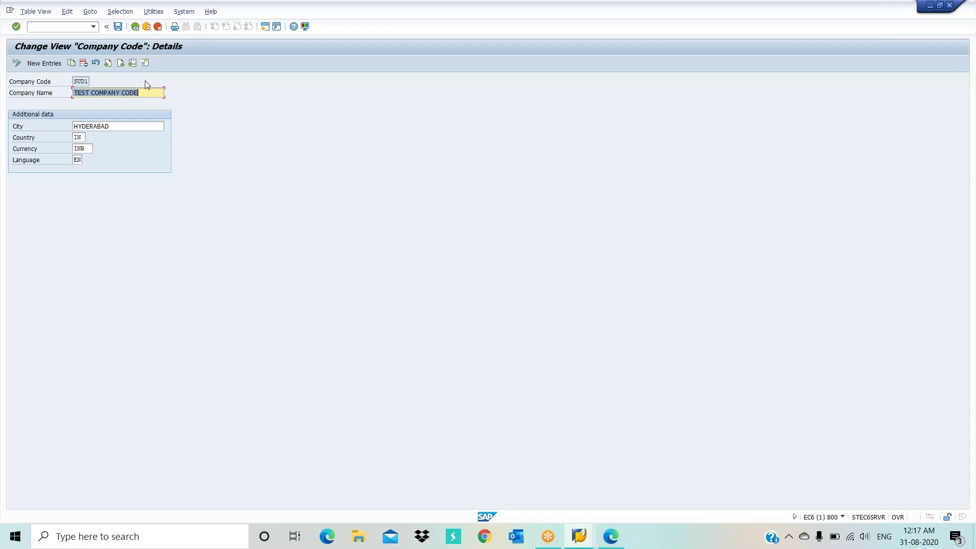
pyautogui.click(118, 28)
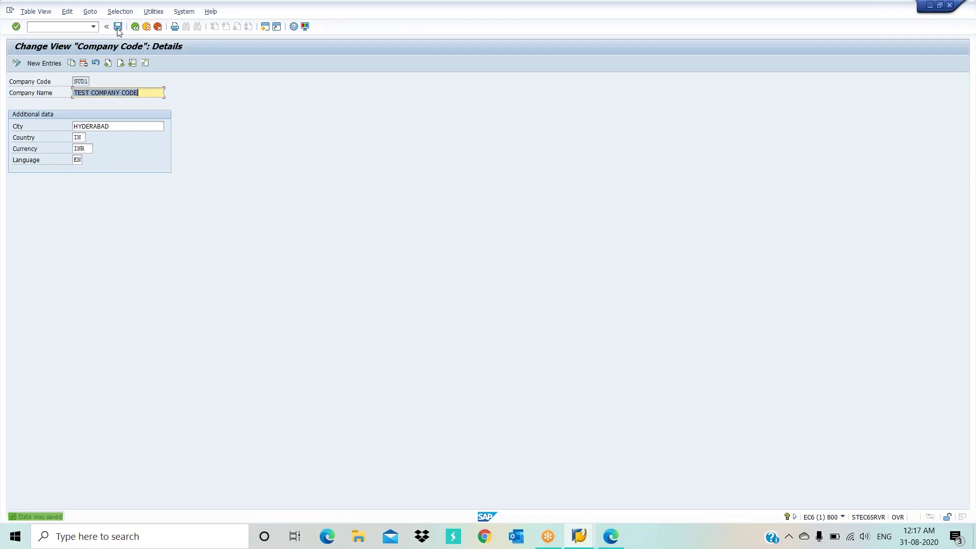
# Open the address data of company code SUD1 and set the name to TEST COMPANY CODE
pyautogui.click(146, 64)
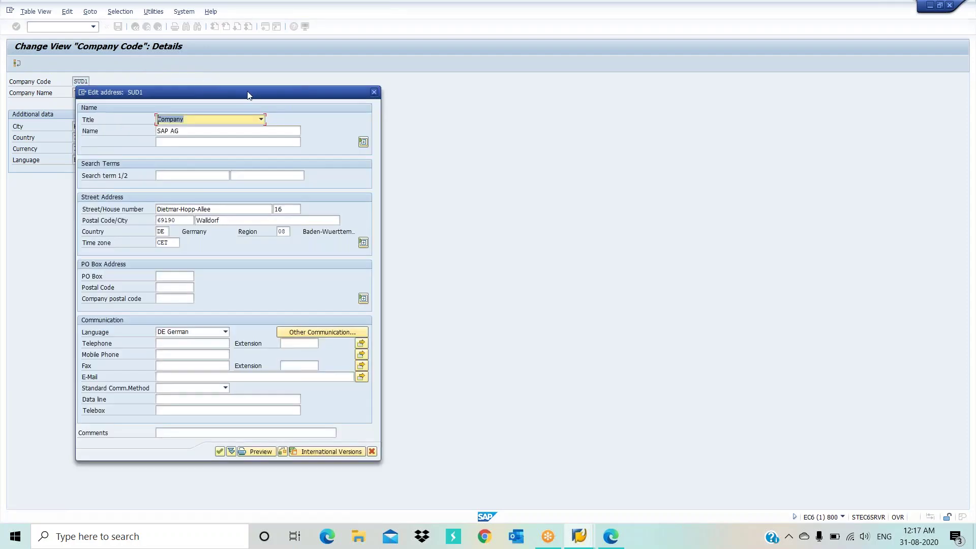
pyautogui.moveTo(249, 95); pyautogui.dragTo(331, 99)
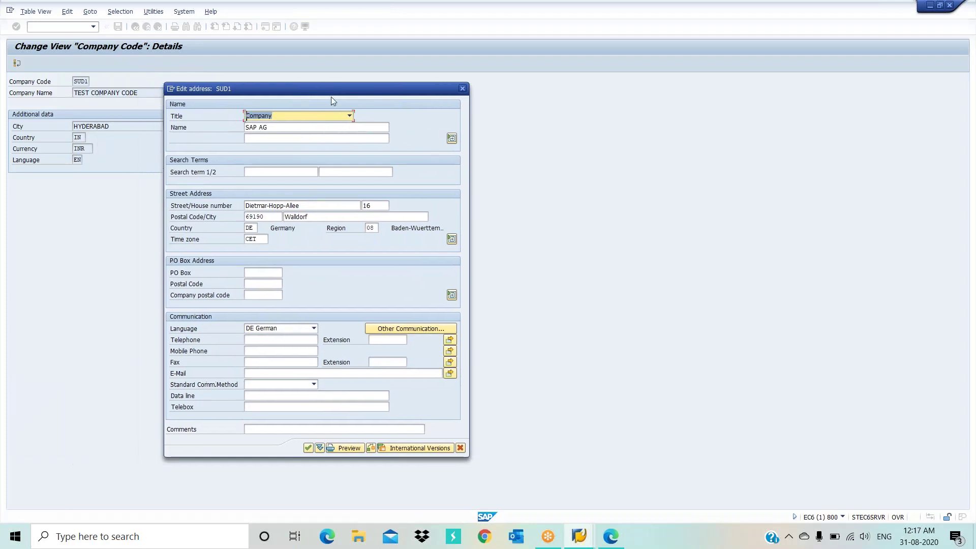
pyautogui.click(287, 128)
pyautogui.press('BackSpace')
pyautogui.press('BackSpace')
pyautogui.press('BackSpace')
pyautogui.press('BackSpace')
pyautogui.press('BackSpace')
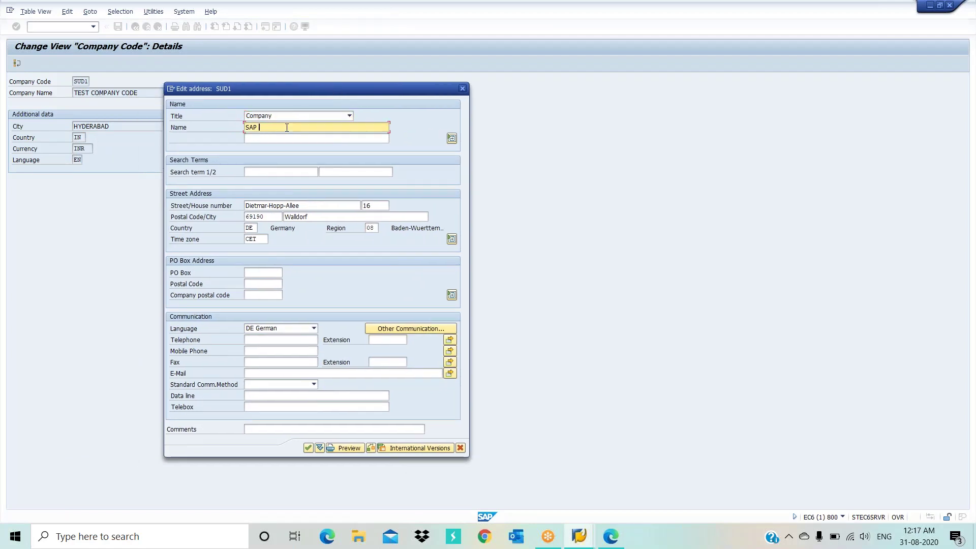
pyautogui.press('BackSpace')
pyautogui.write('T')
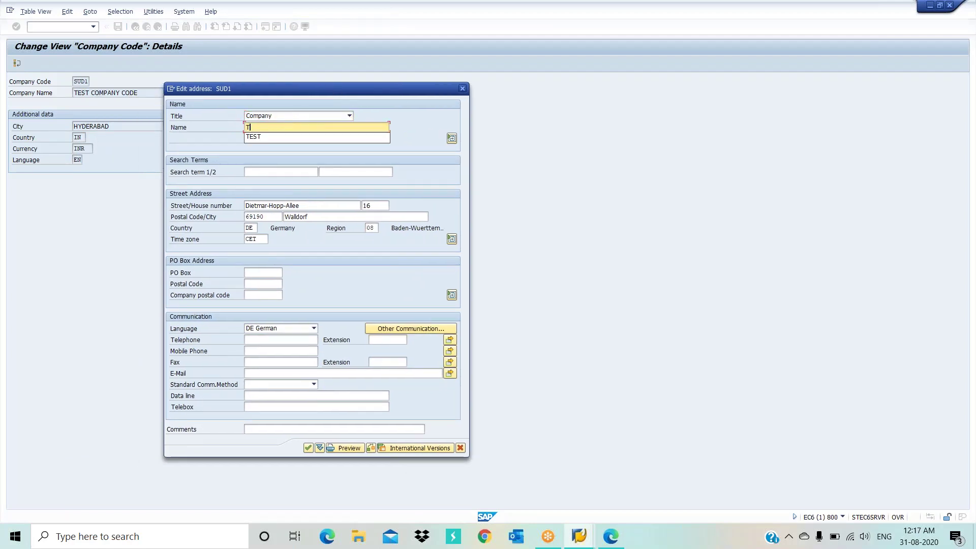
pyautogui.write('EST COM')
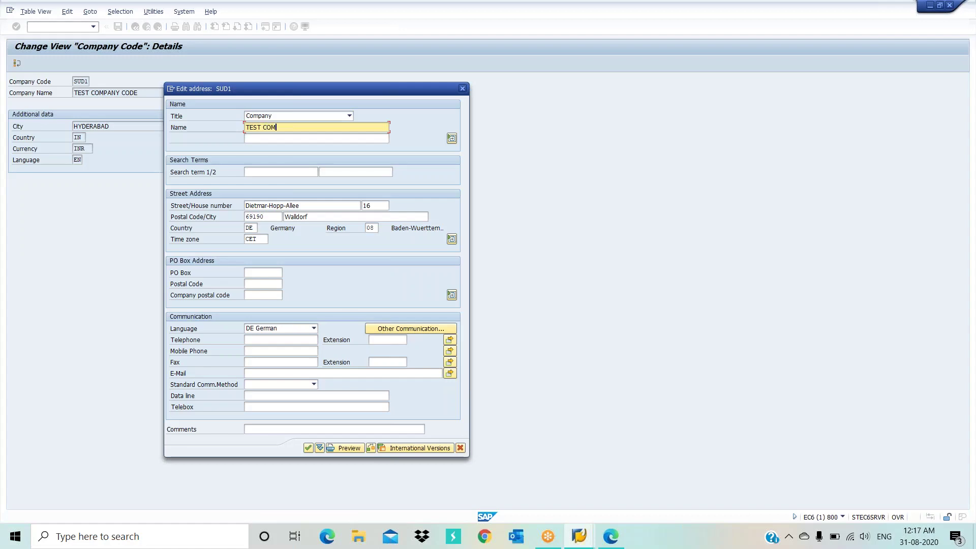
pyautogui.write('PANY CODE')
# Enter TEST as the first search term of the company code address
pyautogui.press('Tab')
pyautogui.press('Tab')
pyautogui.press('Tab')
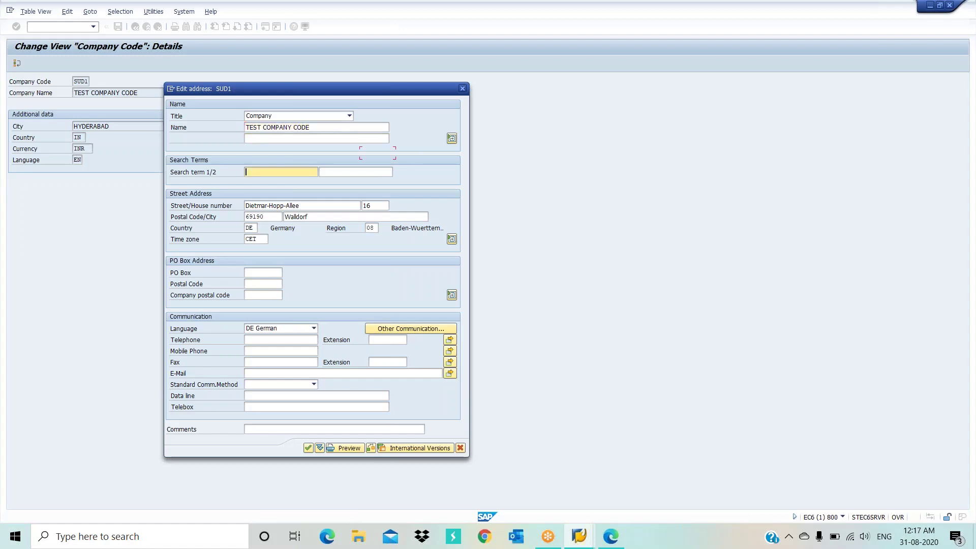
pyautogui.write('TEST')
pyautogui.press('Tab')
pyautogui.press('Tab')
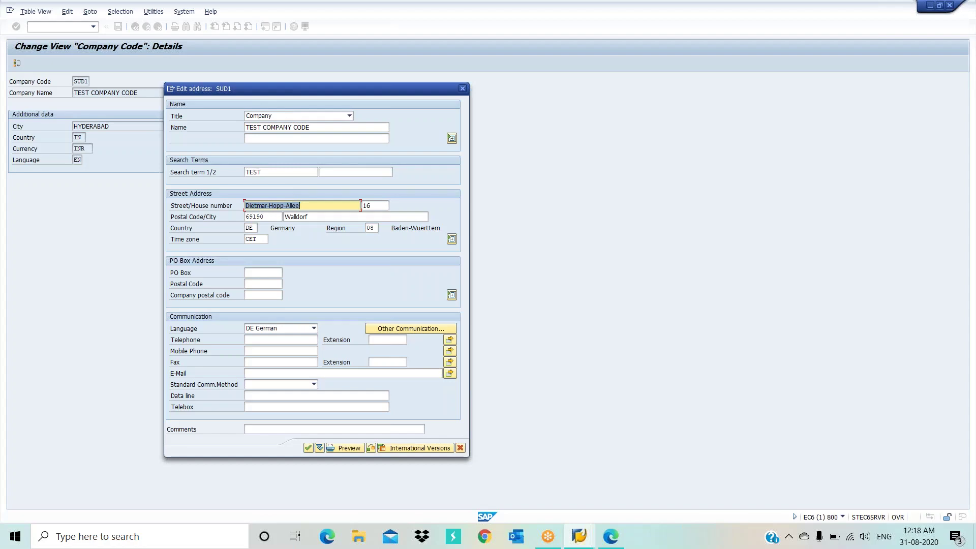
# Fill in the address's street, house number and postal code, and set its city to HYDERABAD
pyautogui.write('AMEERPET')
pyautogui.press('Tab')
pyautogui.write('777')
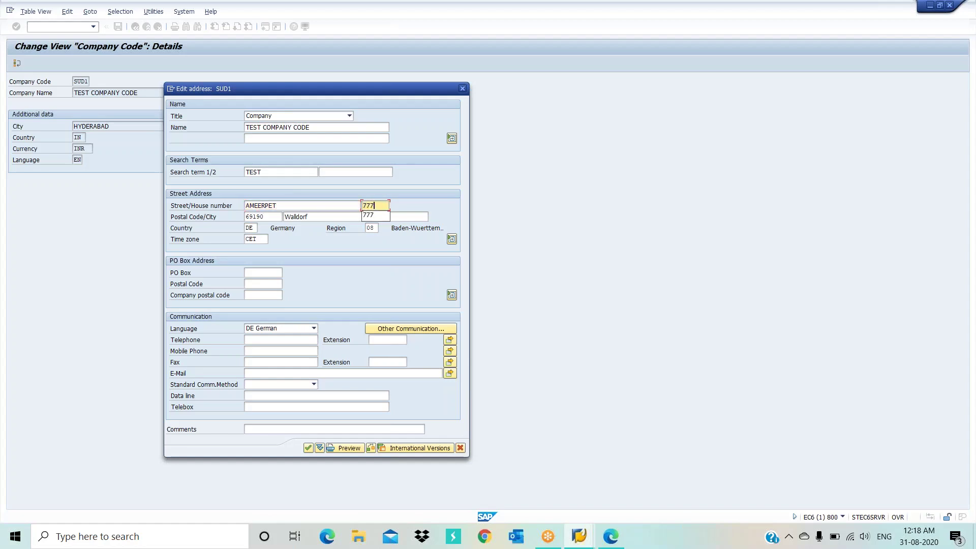
pyautogui.press('Tab')
pyautogui.write('500018')
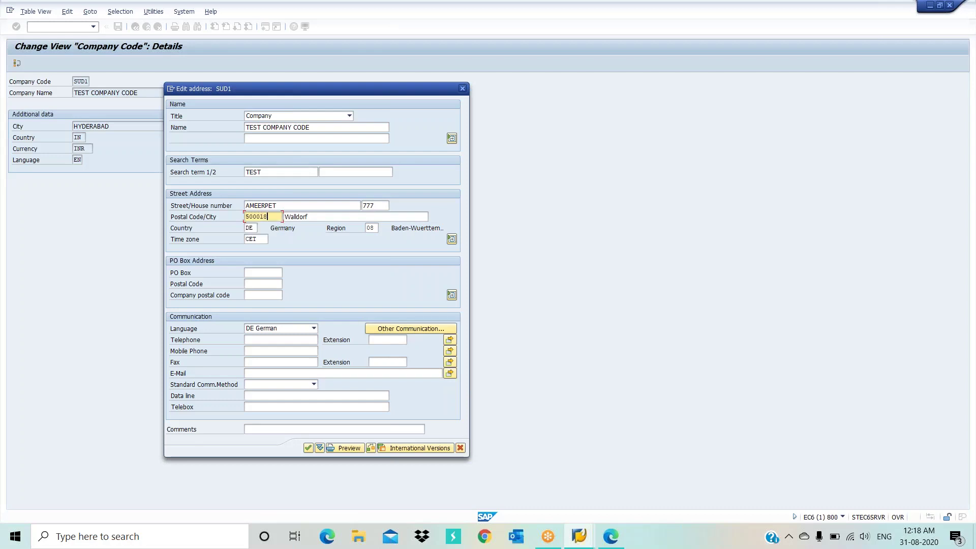
pyautogui.press('Tab')
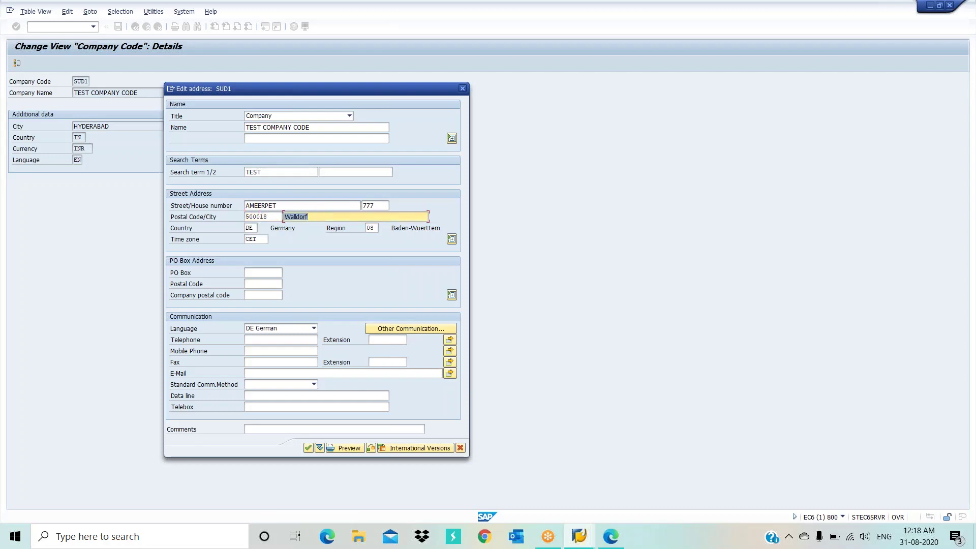
pyautogui.write('HYDERA')
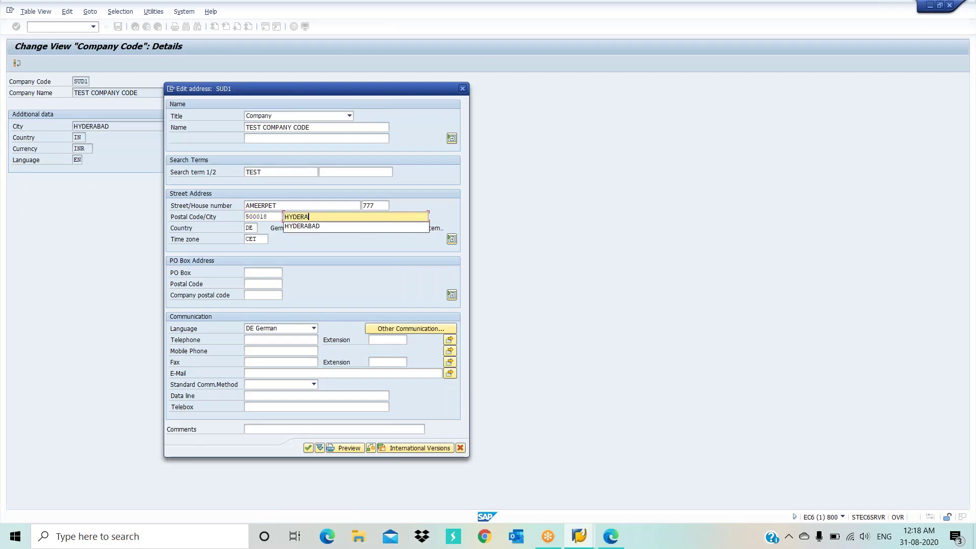
pyautogui.press('Down')
pyautogui.press('Return')
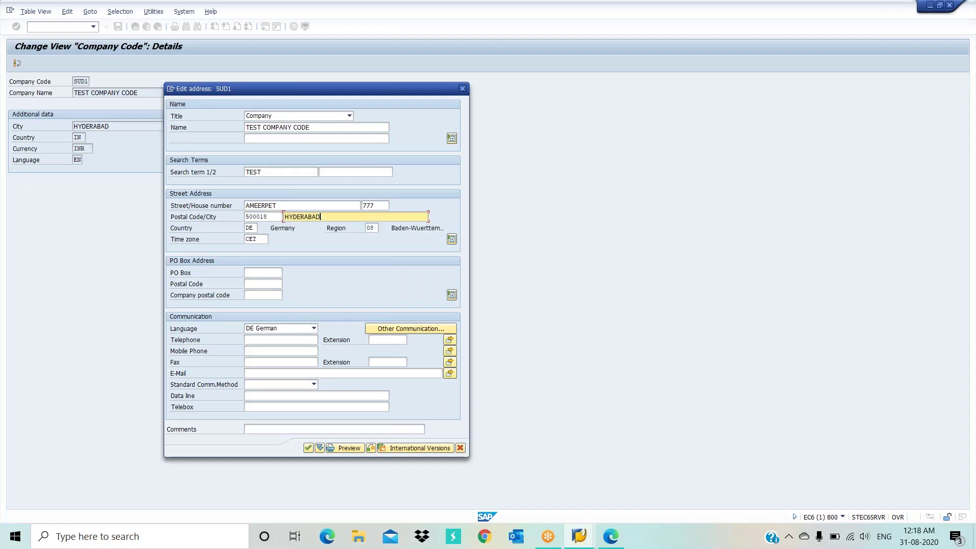
# Set the address country to IN and choose region 01 Andhrapradesh from the region value list
pyautogui.press('Tab')
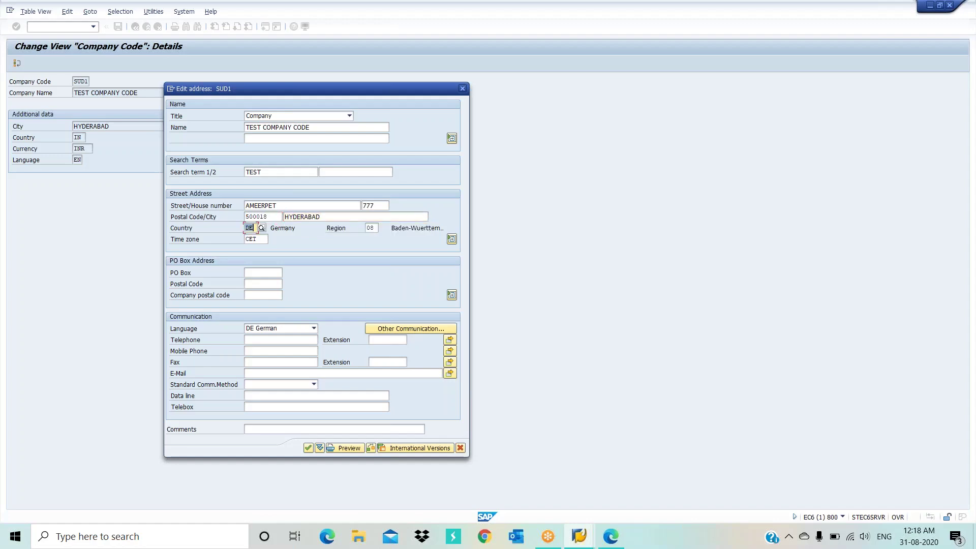
pyautogui.write('IN')
pyautogui.click(376, 227)
pyautogui.press('BackSpace')
pyautogui.press('BackSpace')
pyautogui.click(377, 228)
pyautogui.click(383, 228)
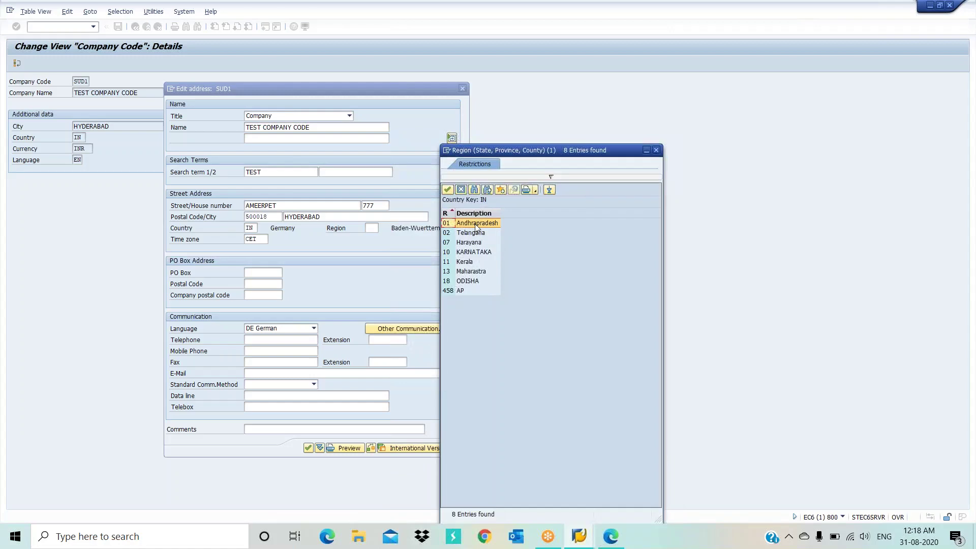
pyautogui.doubleClick(477, 223)
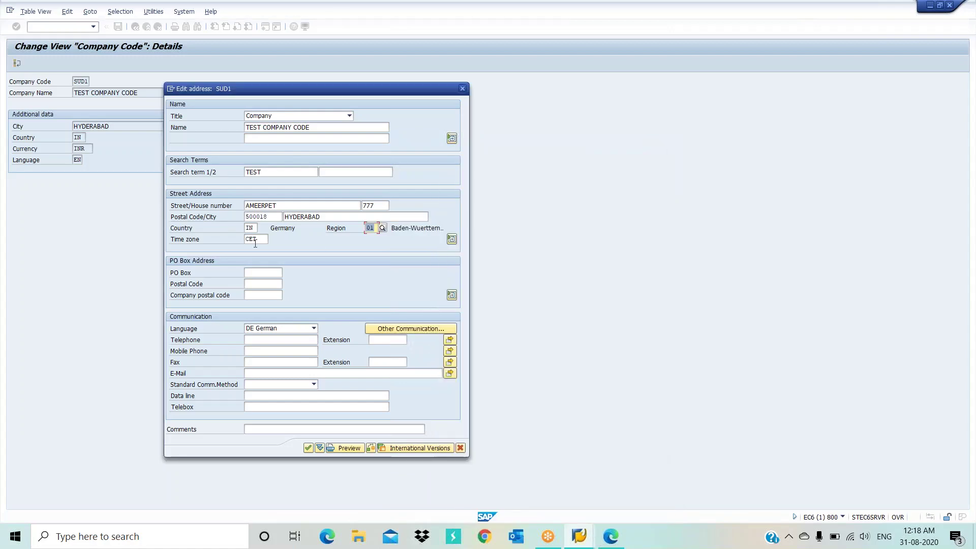
# Fill in the PO box and its postal code in the PO box address
pyautogui.click(264, 273)
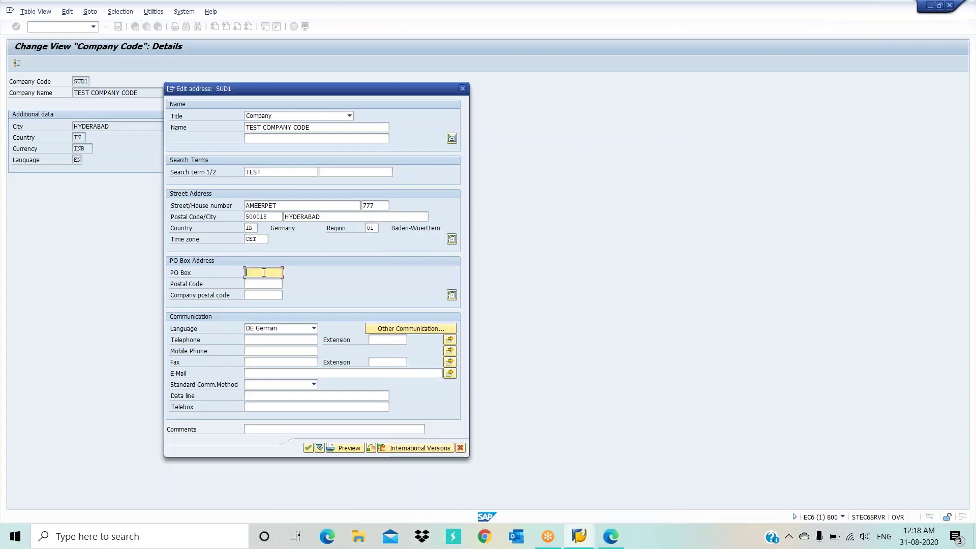
pyautogui.write('5')
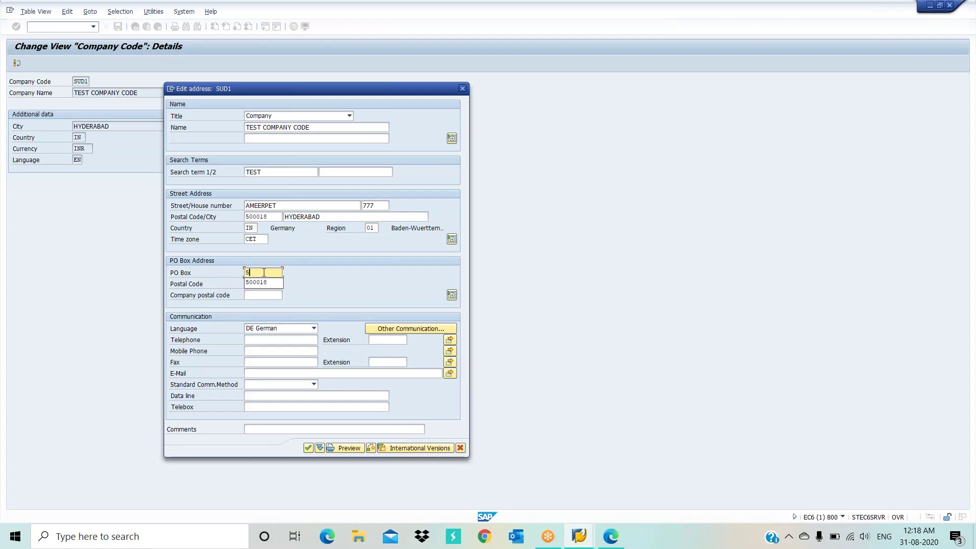
pyautogui.write('00')
pyautogui.press('Down')
pyautogui.press('Return')
pyautogui.press('Tab')
pyautogui.write('500')
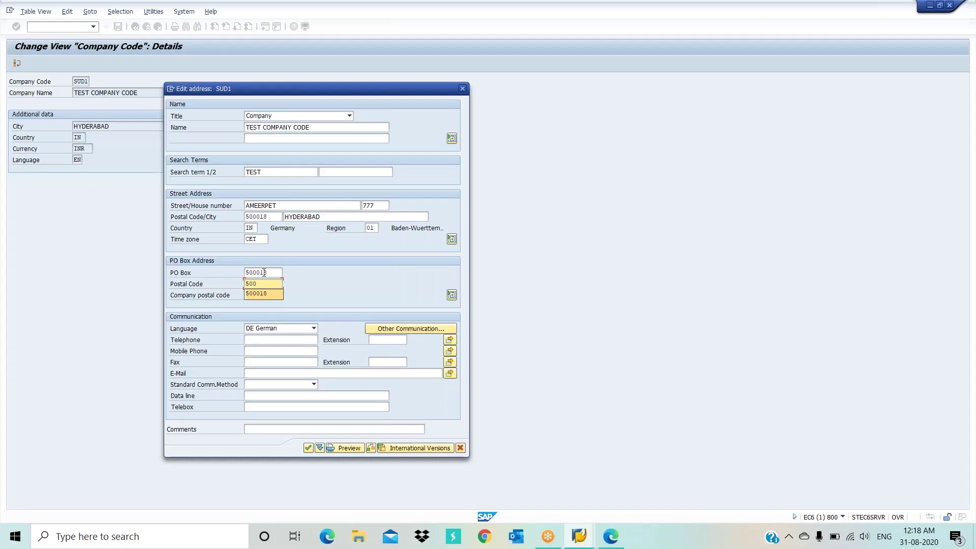
pyautogui.press('Down')
pyautogui.press('Return')
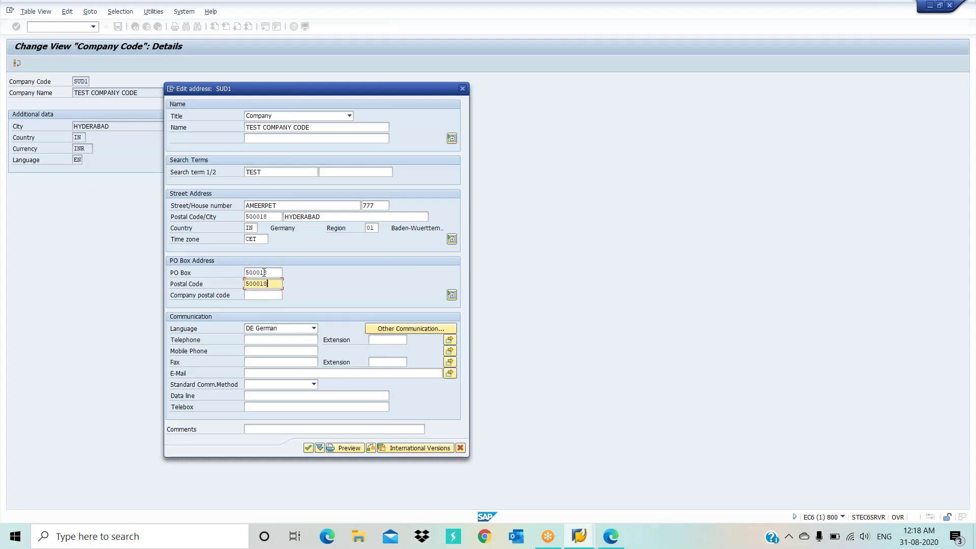
# Set the communication language to EN English, accept the address and save the company code
pyautogui.click(314, 330)
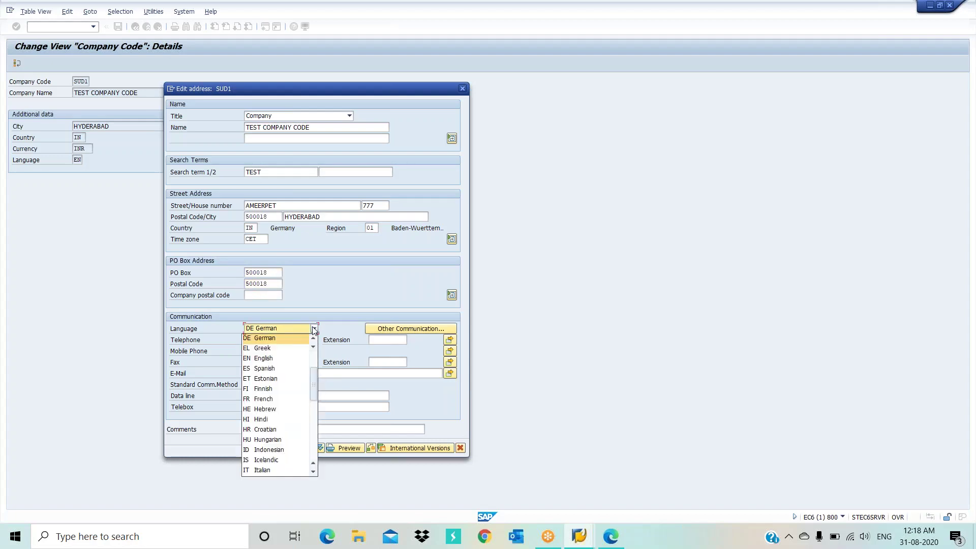
pyautogui.press('Down')
pyautogui.press('Down')
pyautogui.press('Return')
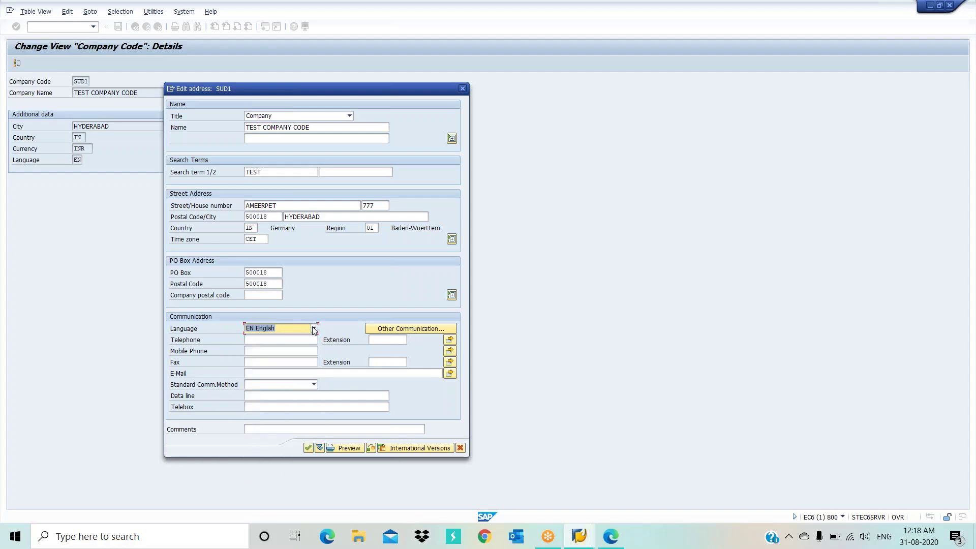
pyautogui.click(308, 448)
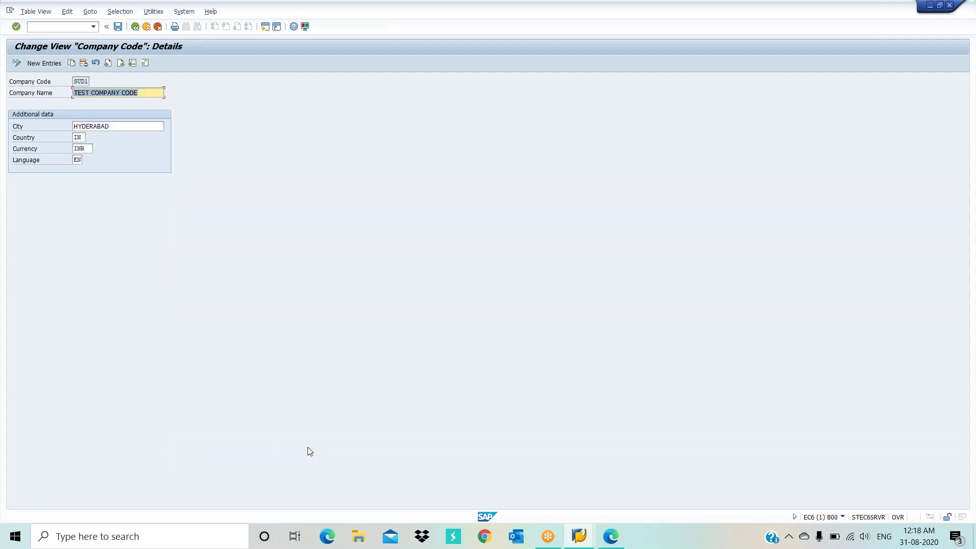
pyautogui.click(118, 27)
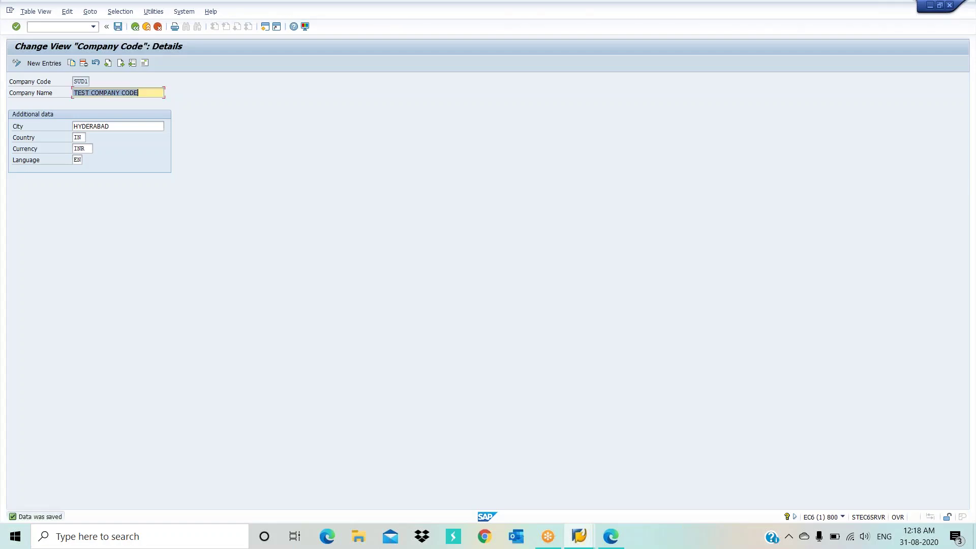
# Leave the company code maintenance and close the activity choice to return to the implementation guide
pyautogui.click(136, 28)
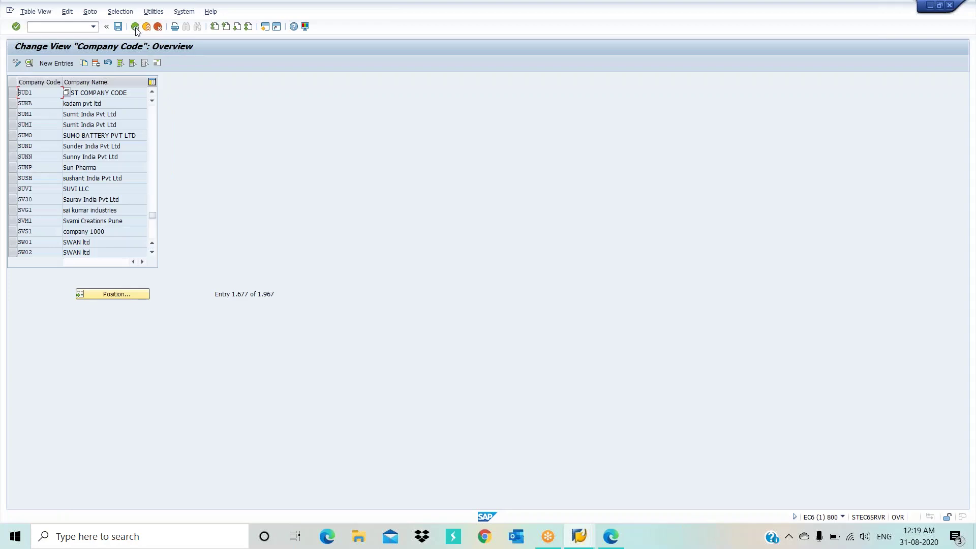
pyautogui.click(136, 28)
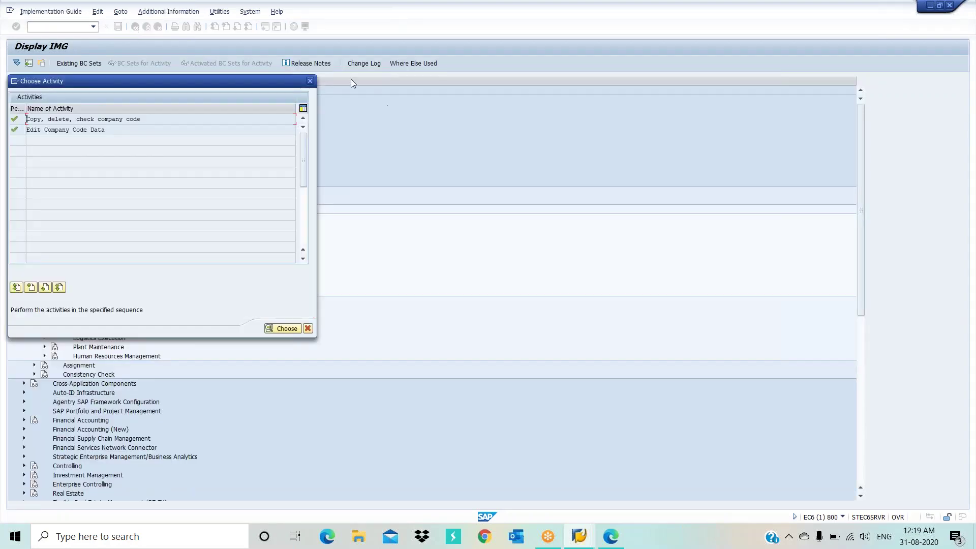
pyautogui.click(310, 82)
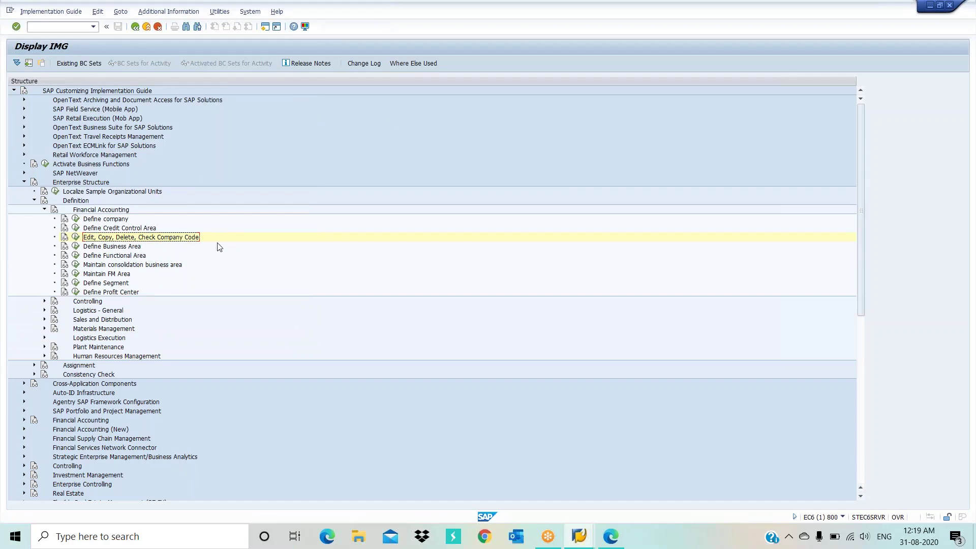
# Collapse Financial Accounting and expand Sales and Distribution under Enterprise Structure, Definition
pyautogui.press('Left')
pyautogui.press('Left')
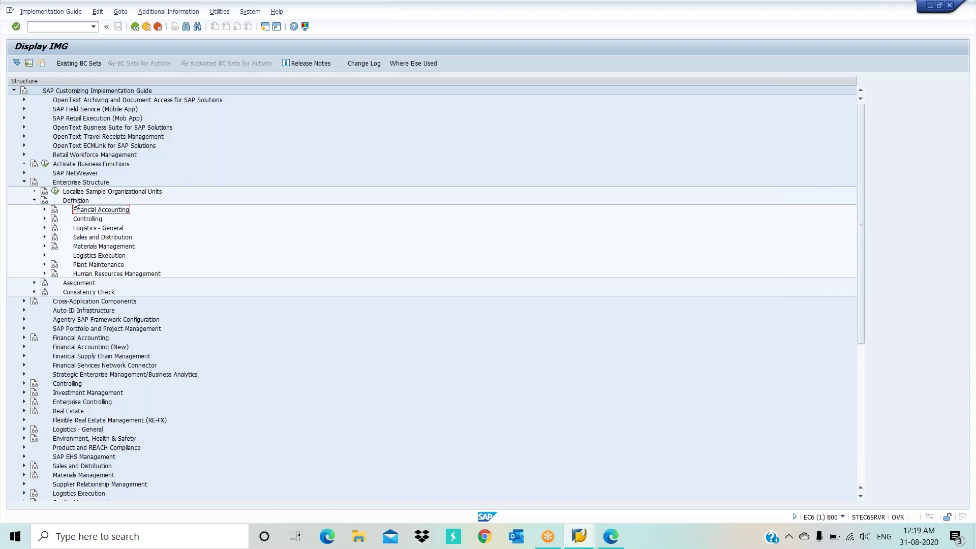
pyautogui.click(76, 201)
pyautogui.click(114, 237)
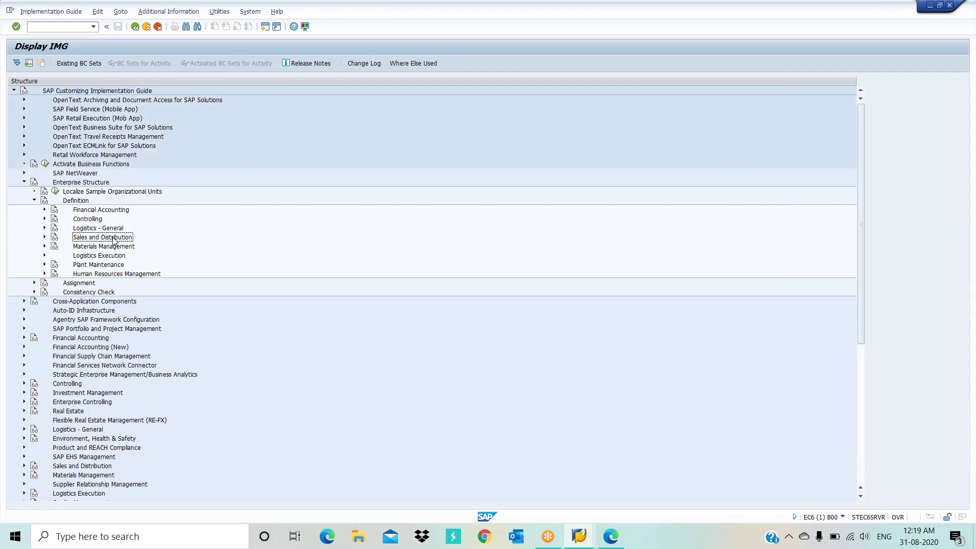
pyautogui.doubleClick(113, 238)
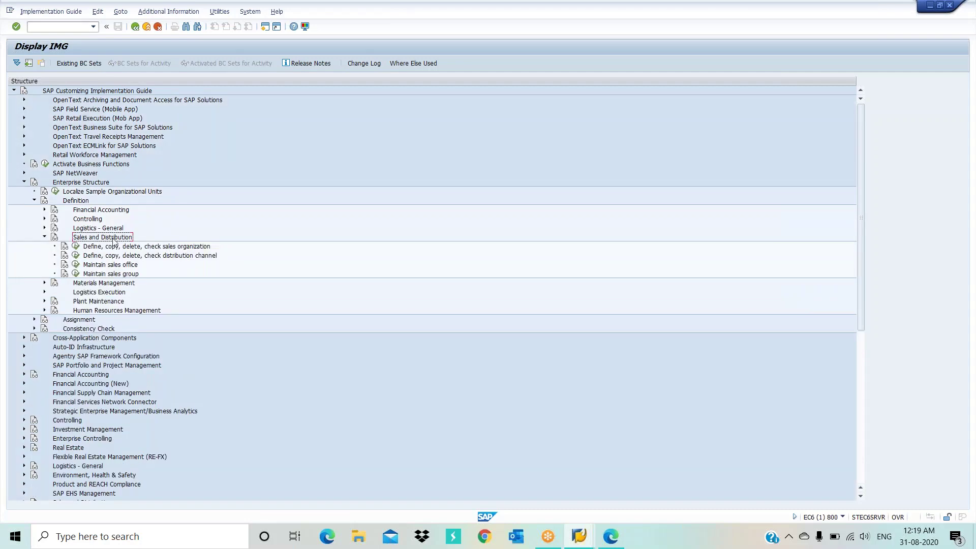
# Open the Define Sales Organization activity from the sales organization entry under Sales and Distribution
pyautogui.click(146, 248)
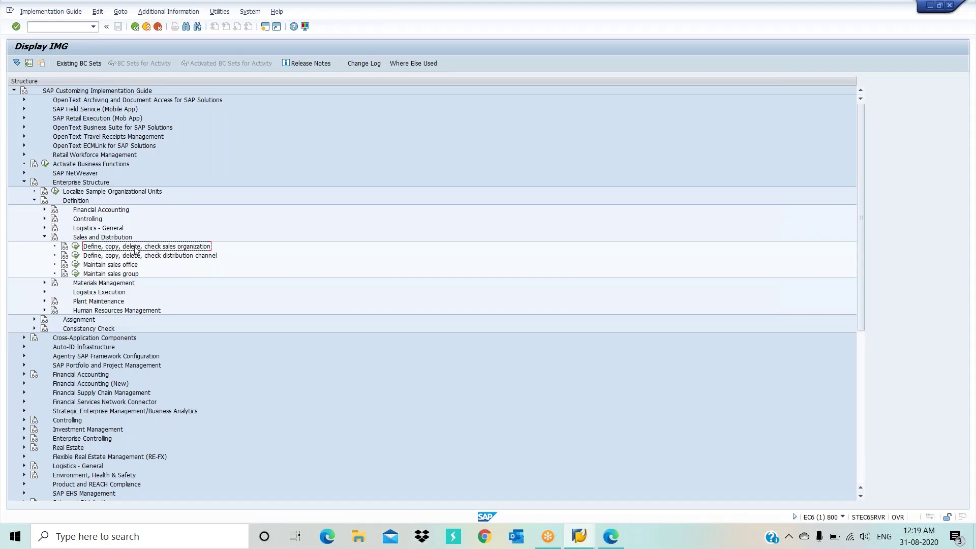
pyautogui.click(75, 247)
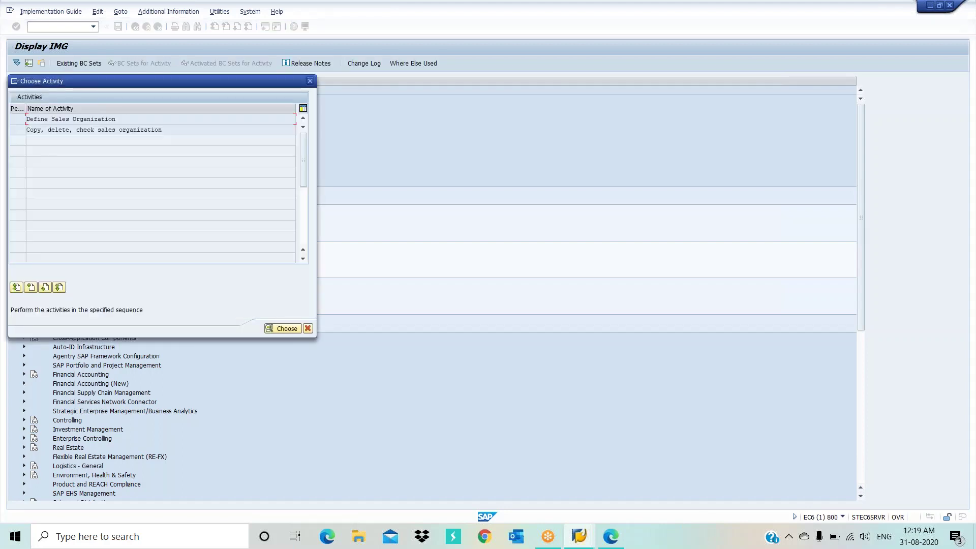
pyautogui.doubleClick(100, 119)
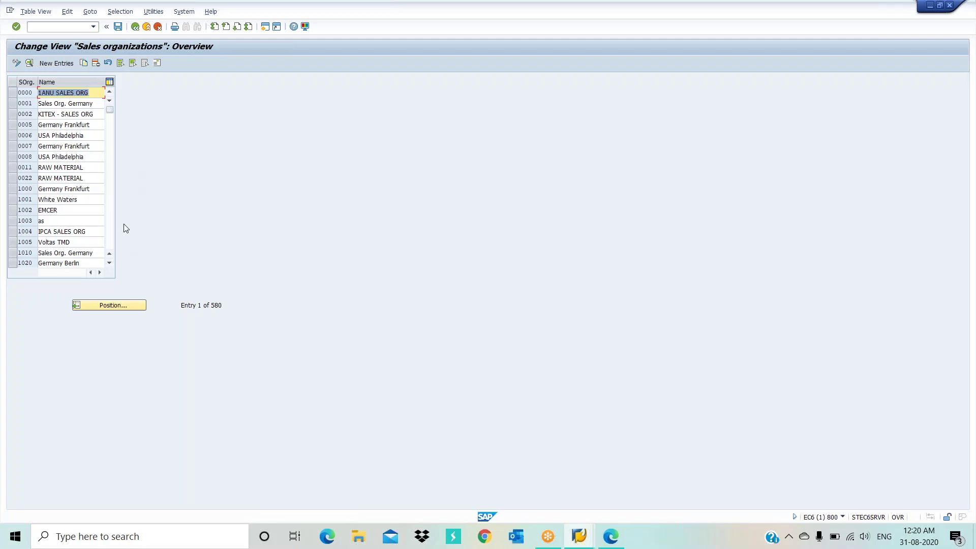
# Position the sales organization list at entry 2500, and return to the beginning of the list
pyautogui.click(114, 305)
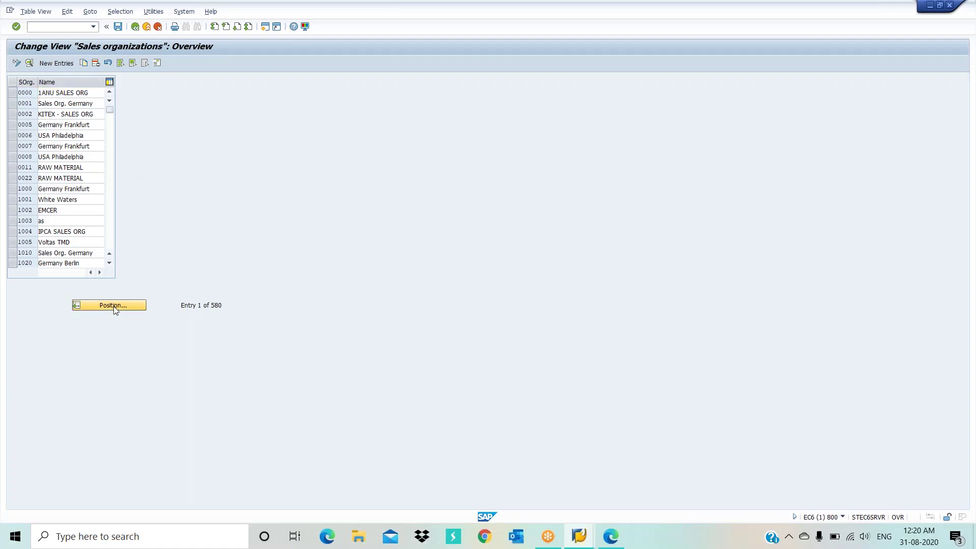
pyautogui.write('2500')
pyautogui.press('Return')
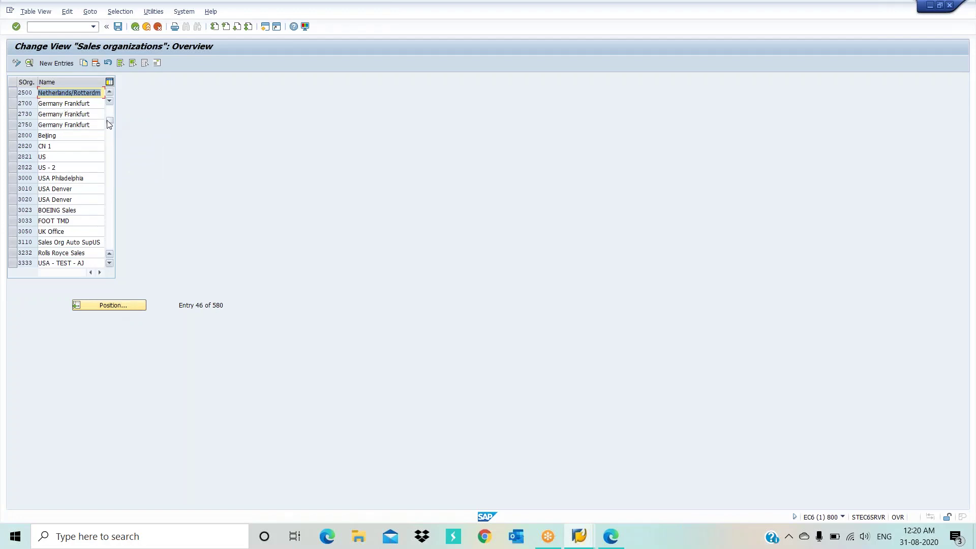
pyautogui.moveTo(109, 120); pyautogui.dragTo(110, 107)
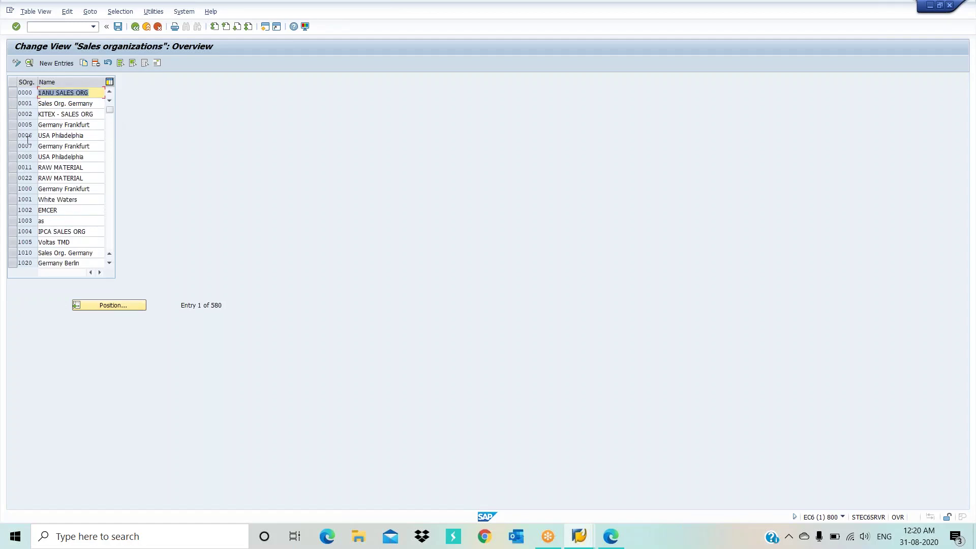
# Copy sales organization 1000 and give the copy the code SUD2
pyautogui.click(13, 189)
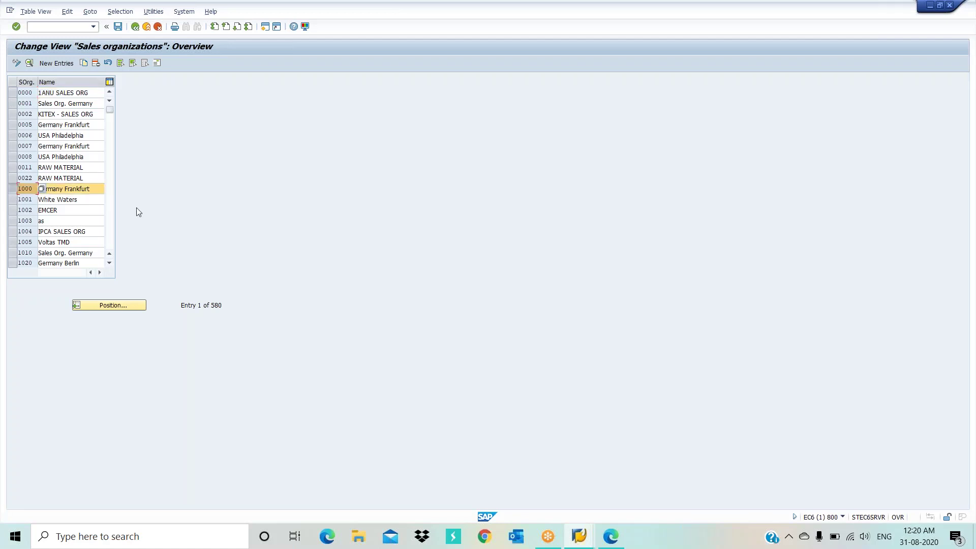
pyautogui.click(84, 63)
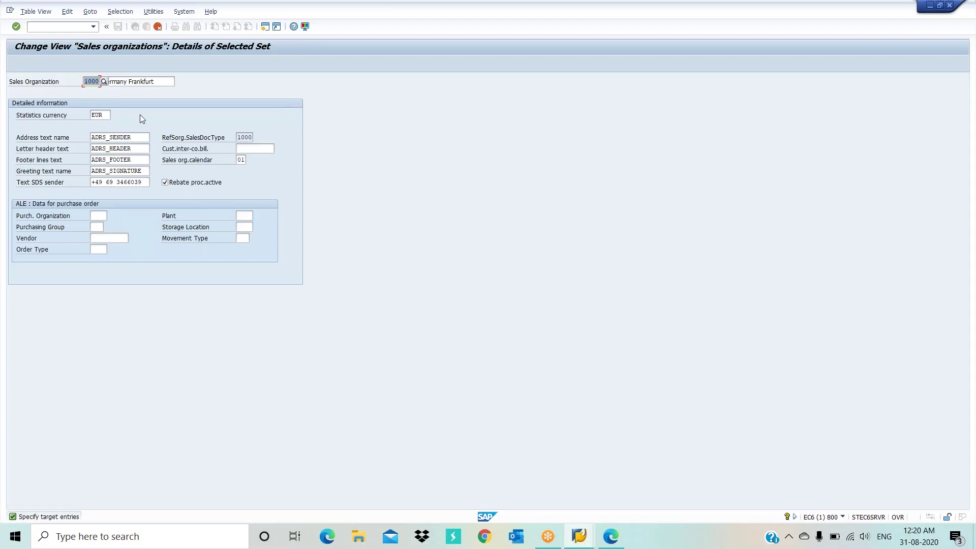
pyautogui.write('SU')
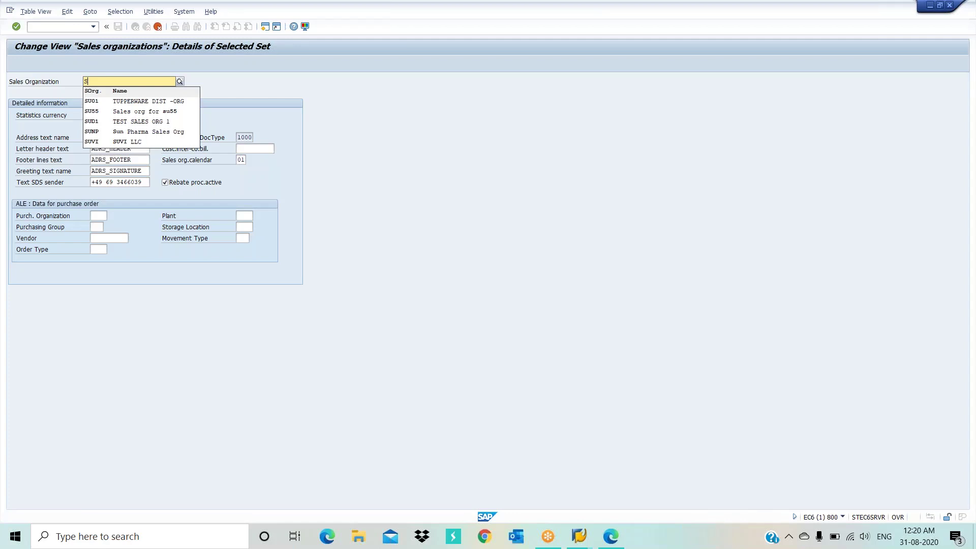
pyautogui.press('BackSpace')
pyautogui.press('BackSpace')
pyautogui.press('BackSpace')
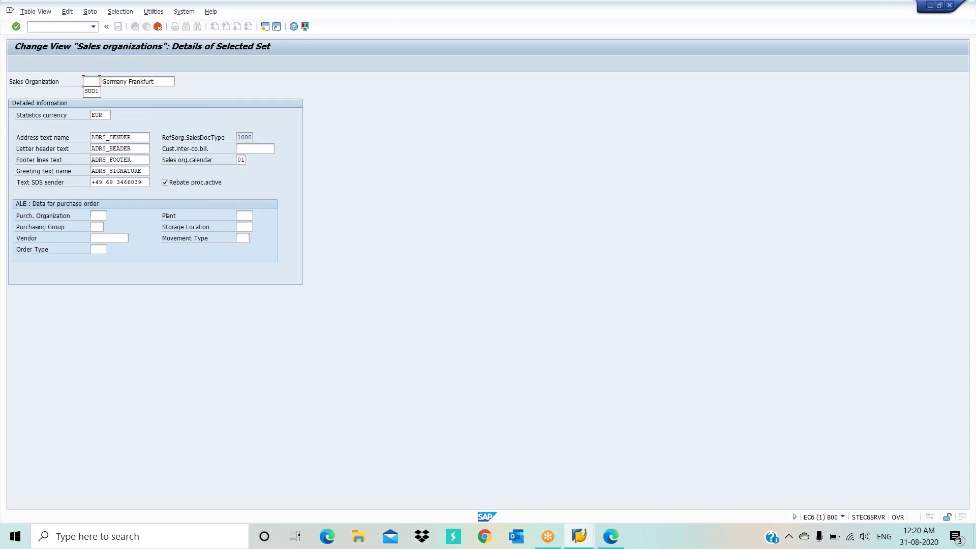
pyautogui.click(87, 79)
pyautogui.write('SUD2')
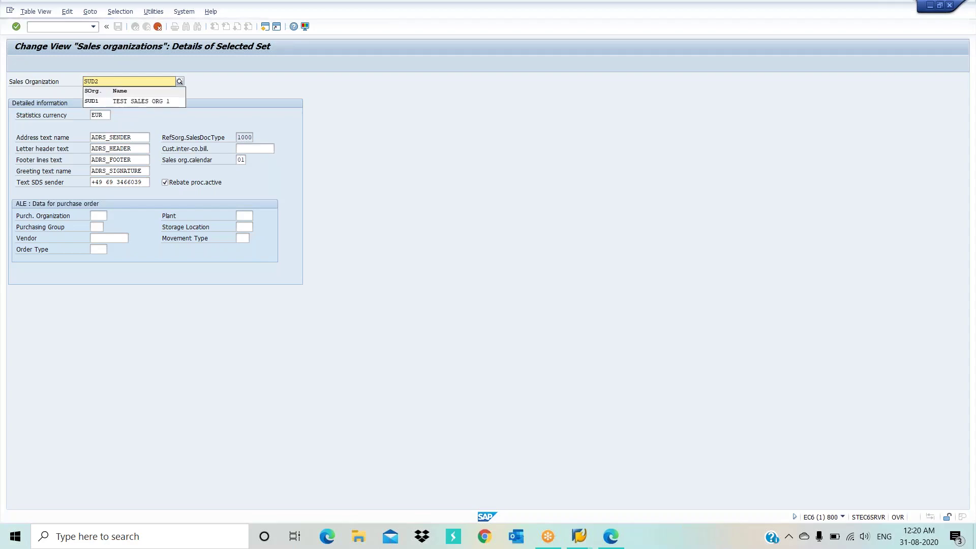
pyautogui.press('Return')
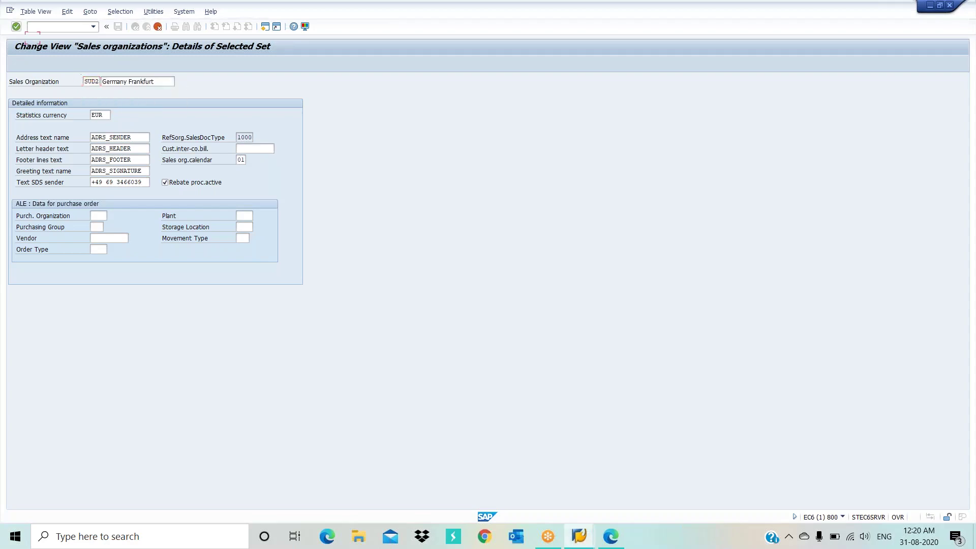
# Name the sales organization TEST SALES ORG 2 and set its statistics currency to INR
pyautogui.click(167, 82)
pyautogui.press('BackSpace')
pyautogui.press('BackSpace')
pyautogui.press('BackSpace')
pyautogui.press('BackSpace')
pyautogui.press('BackSpace')
pyautogui.press('BackSpace')
pyautogui.press('BackSpace')
pyautogui.press('BackSpace')
pyautogui.press('BackSpace')
pyautogui.press('BackSpace')
pyautogui.press('BackSpace')
pyautogui.press('BackSpace')
pyautogui.press('BackSpace')
pyautogui.press('BackSpace')
pyautogui.press('BackSpace')
pyautogui.press('BackSpace')
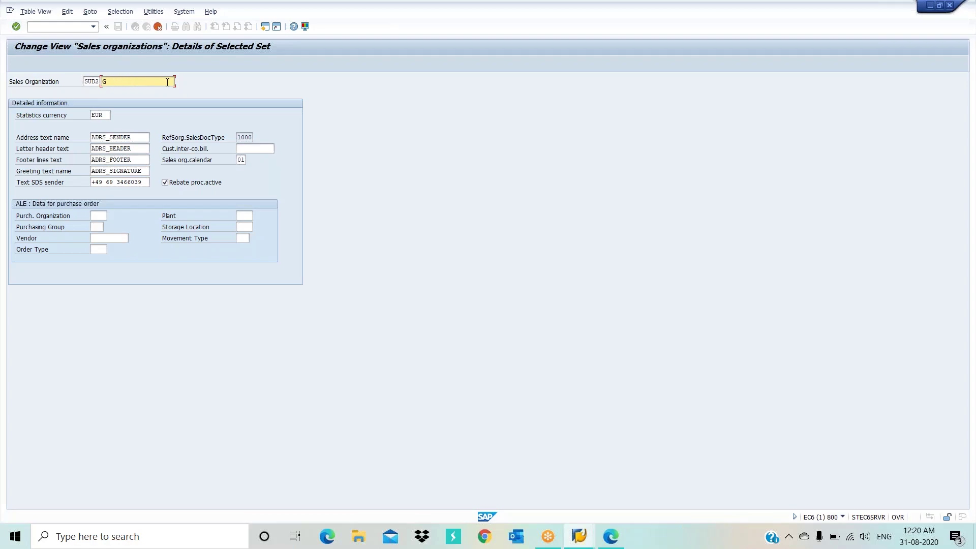
pyautogui.write('TEST')
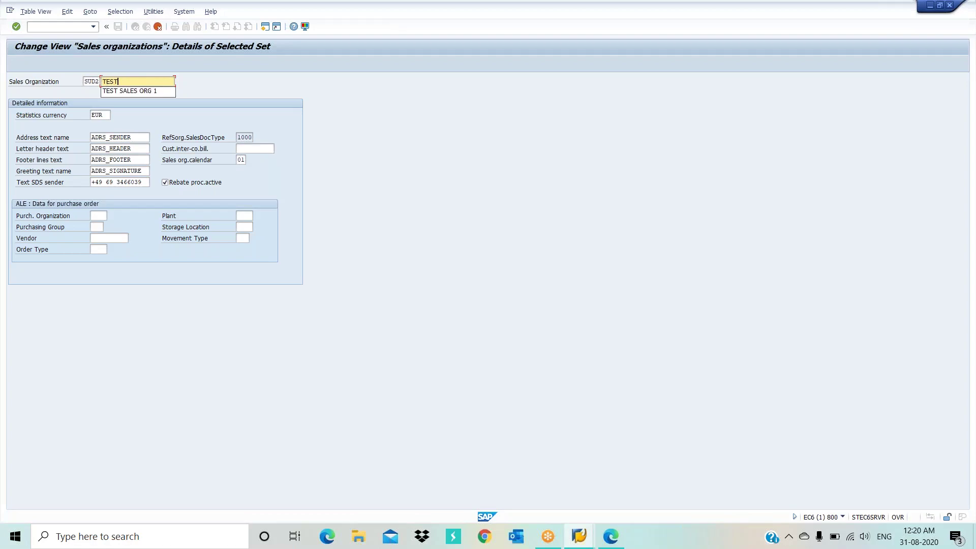
pyautogui.press('Down')
pyautogui.press('Return')
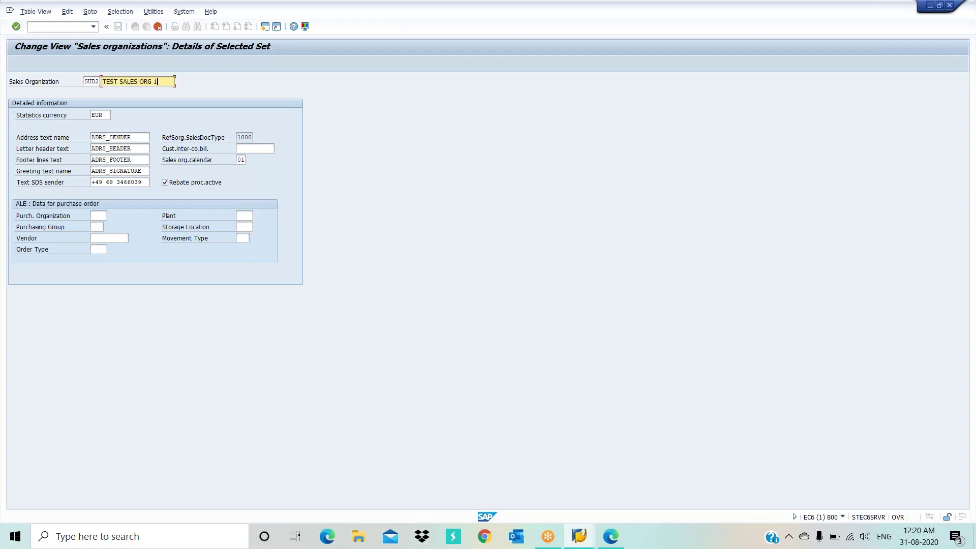
pyautogui.write('2')
pyautogui.press('Tab')
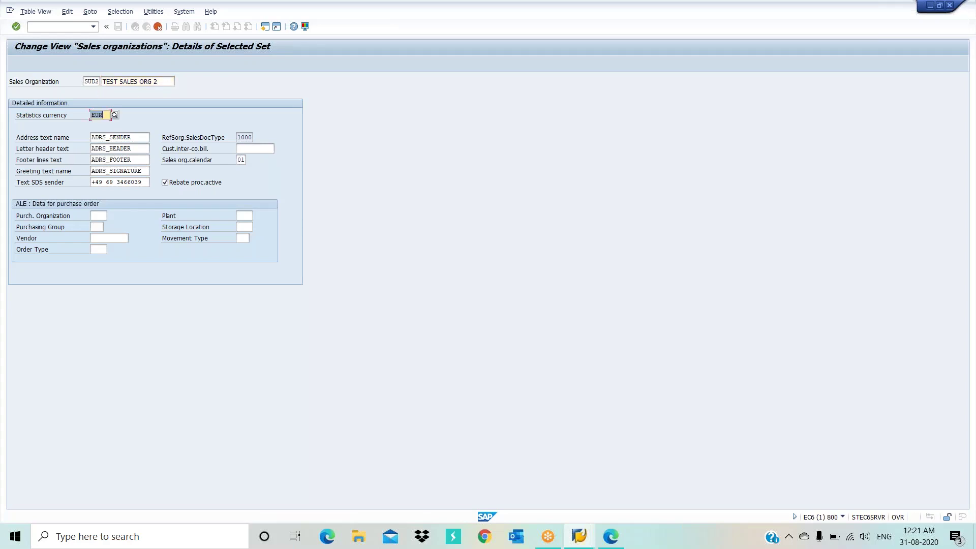
pyautogui.write('INR')
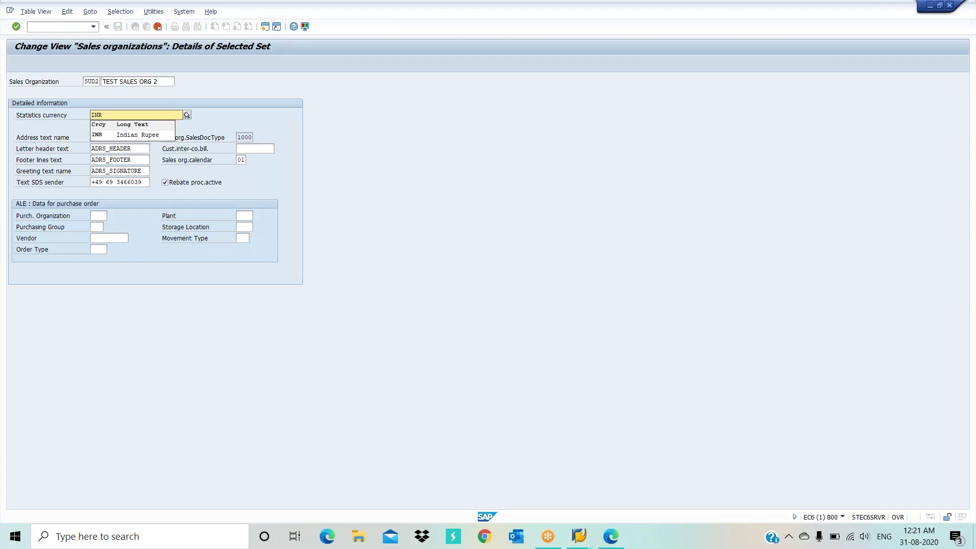
pyautogui.click(101, 135)
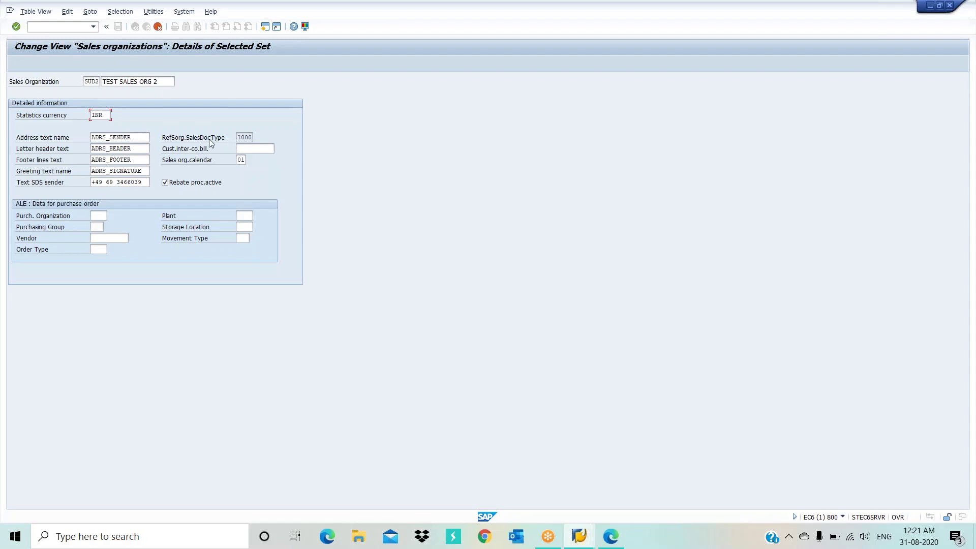
# Look through the available factory calendars for the sales organization calendar and close the list without choosing one
pyautogui.click(251, 137)
pyautogui.click(239, 160)
pyautogui.click(250, 160)
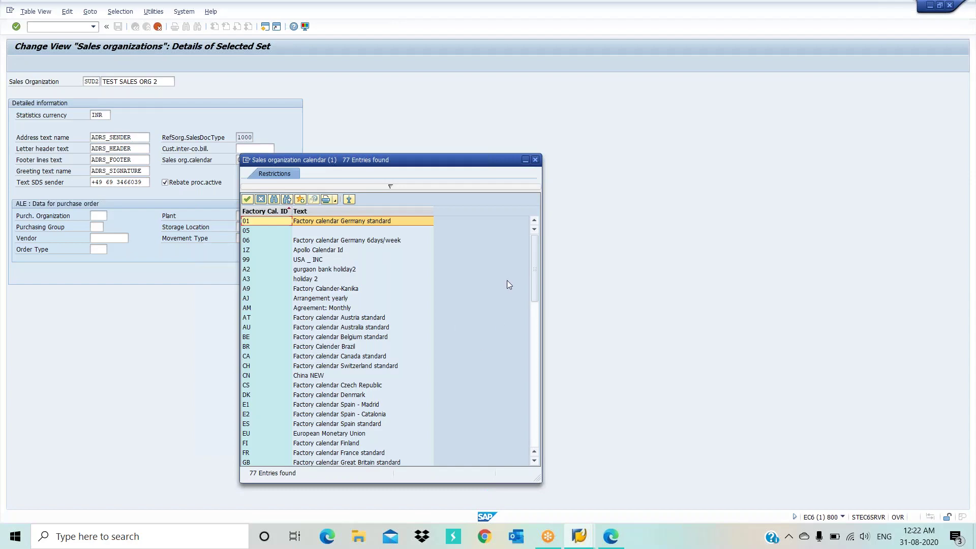
pyautogui.click(535, 161)
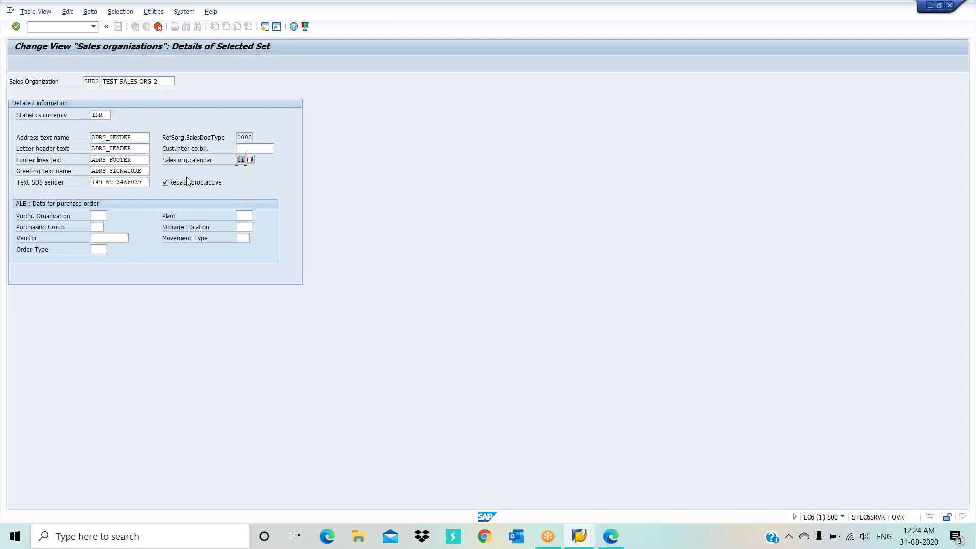
# Confirm the sales organization details and the currency change to bring up the address of SUD2
pyautogui.press('Return')
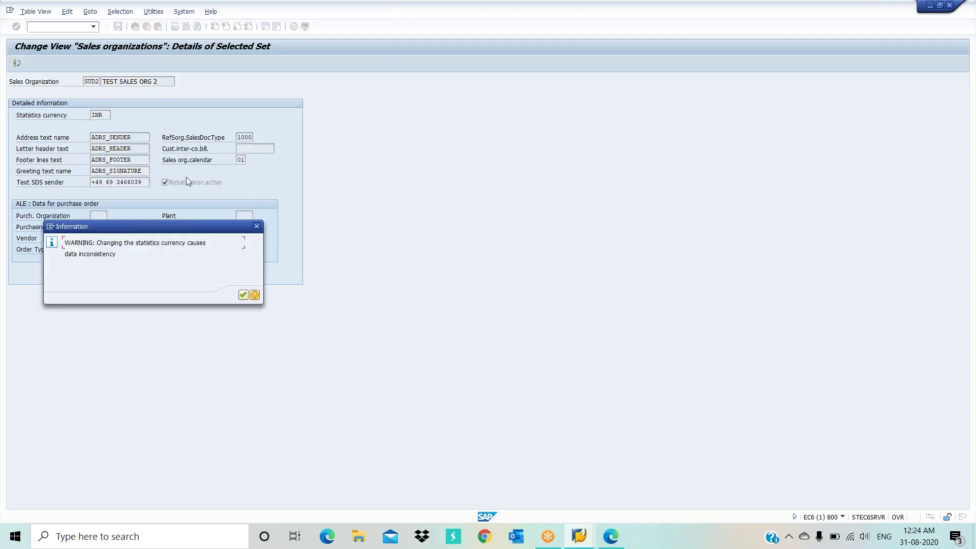
pyautogui.press('Return')
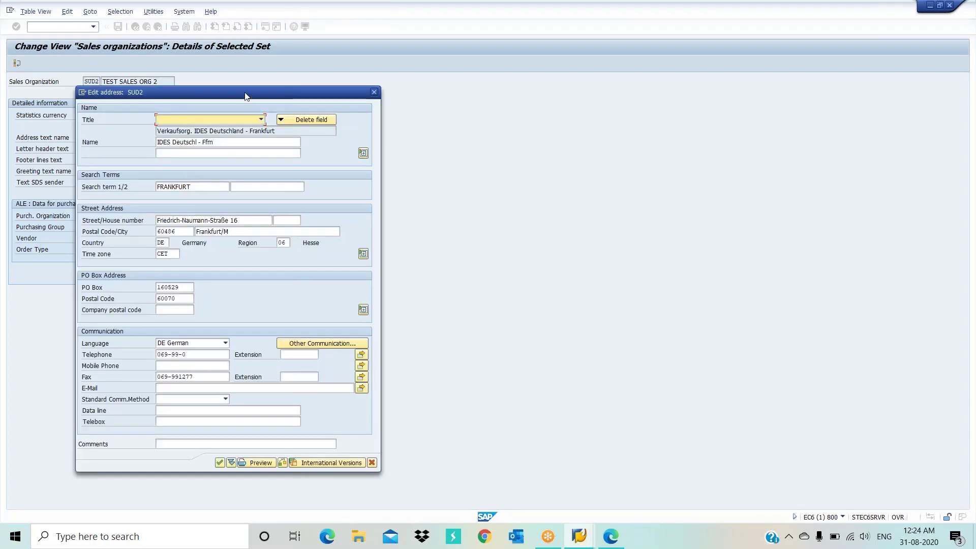
pyautogui.moveTo(272, 100); pyautogui.dragTo(484, 92)
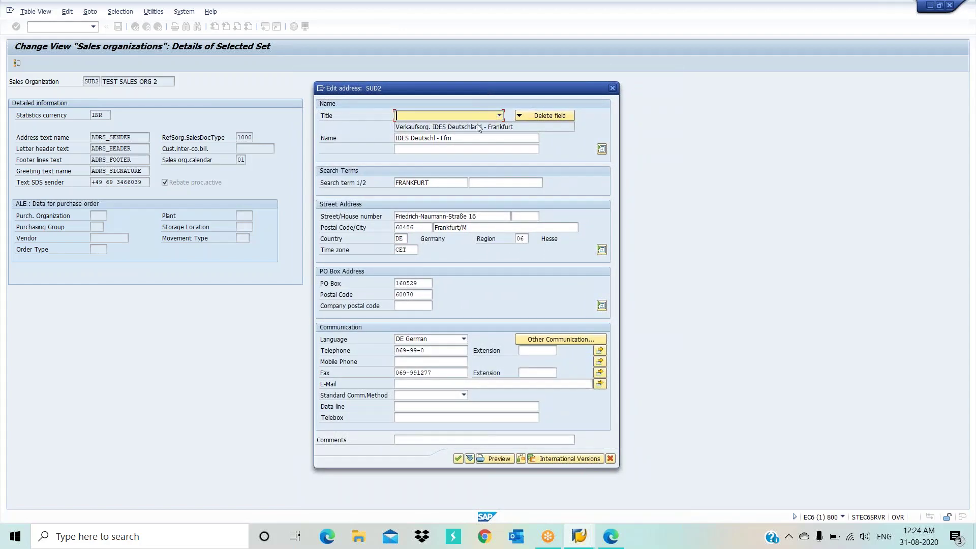
# Enter TEST SALES ORG 2 as the address name and TEST as the first search term
pyautogui.press('Tab')
pyautogui.press('Tab')
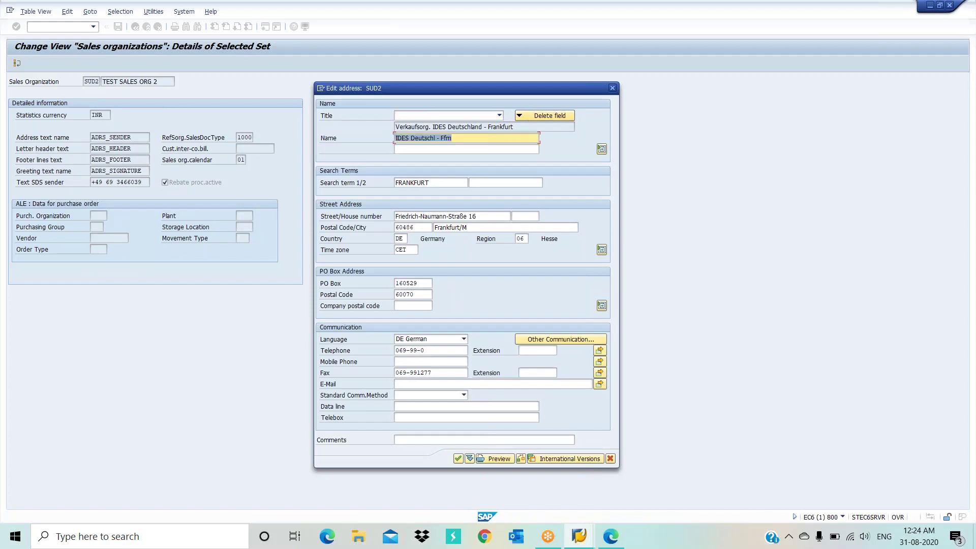
pyautogui.write('T')
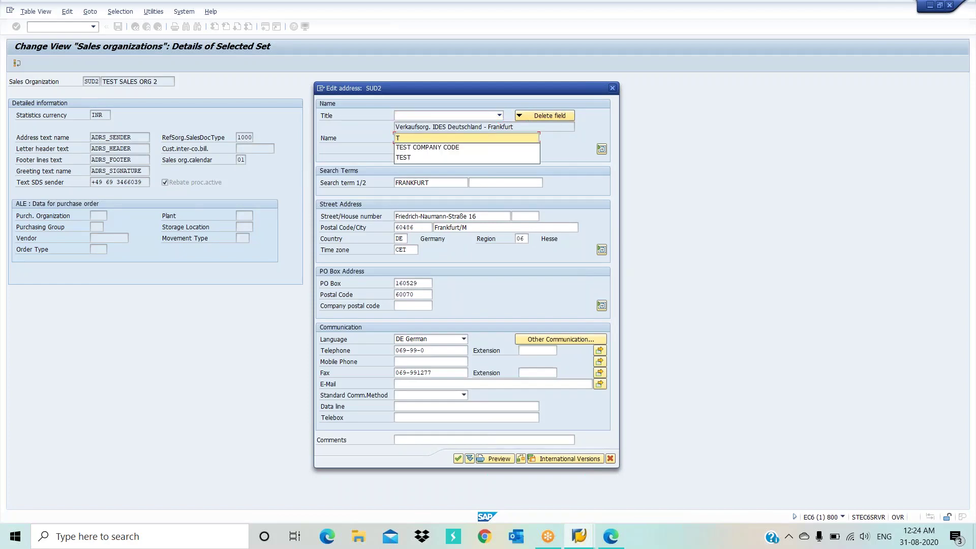
pyautogui.write('EST SA')
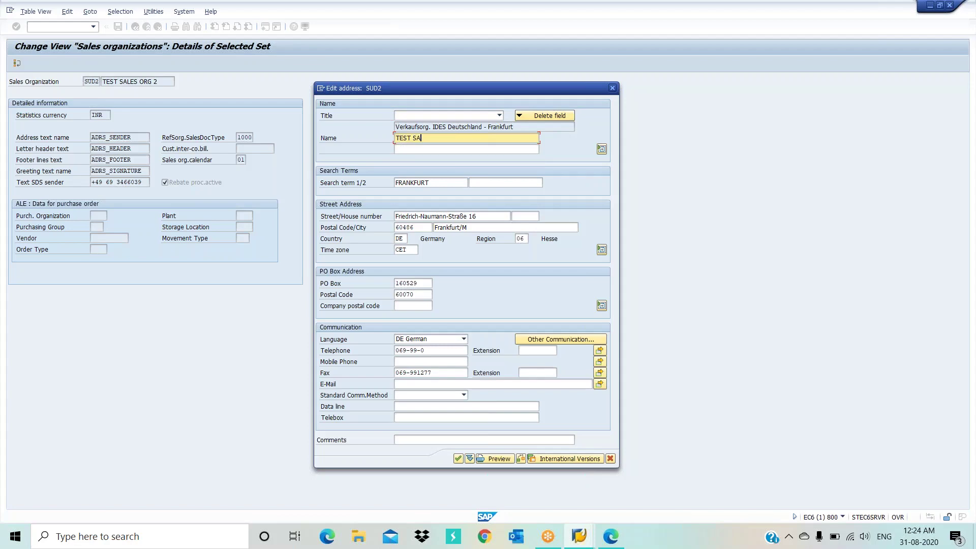
pyautogui.write('LES ORG 2')
pyautogui.press('Tab')
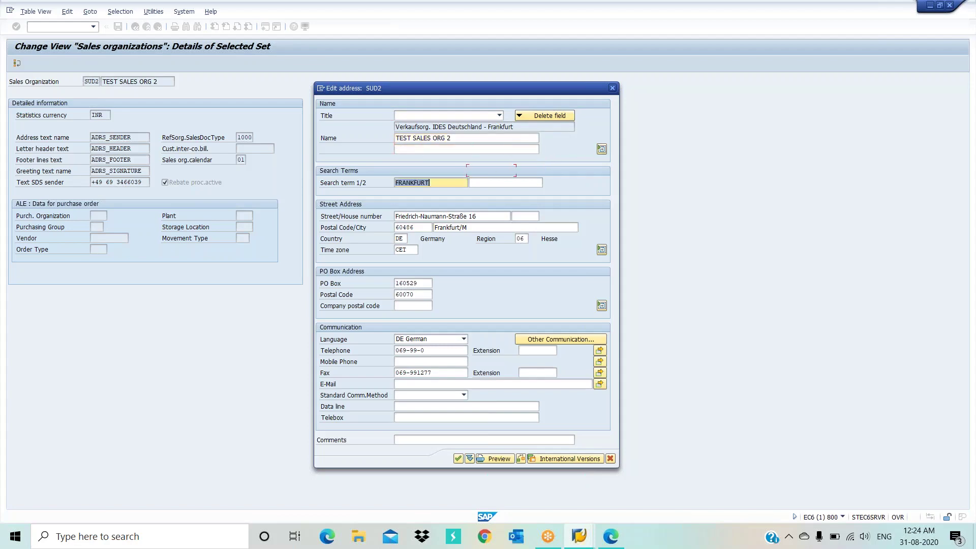
pyautogui.write('TEST')
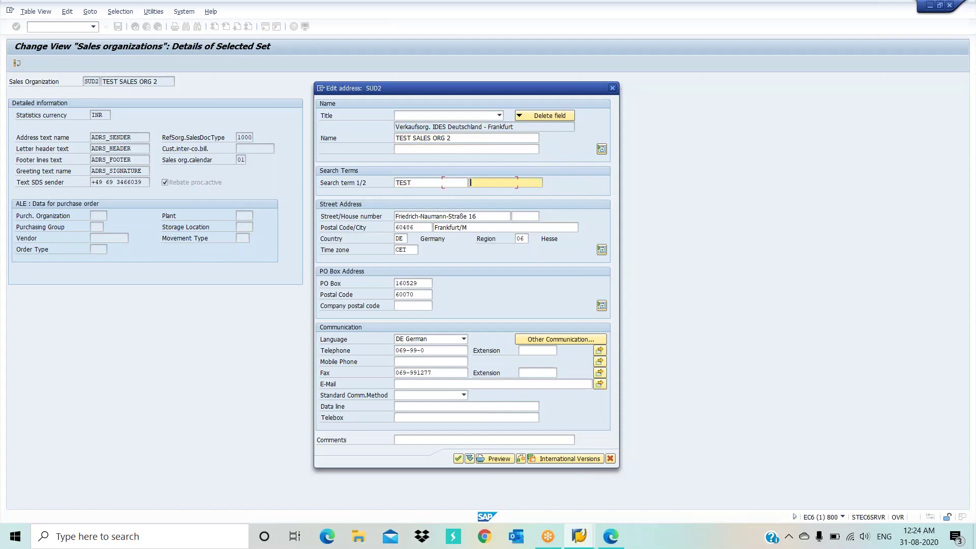
pyautogui.press('Tab')
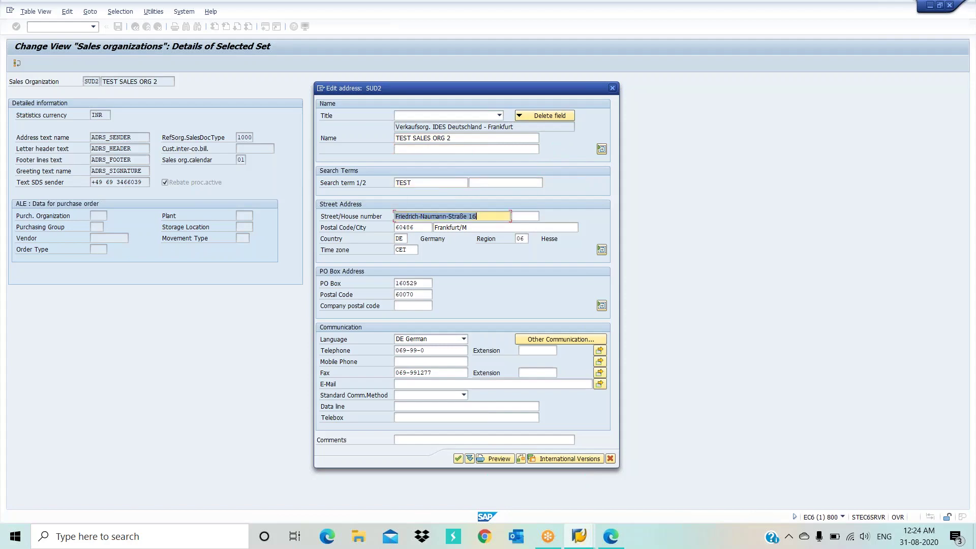
# Fill in the street, house number, postal code and city of the sales organization's street address
pyautogui.write('AMEERP')
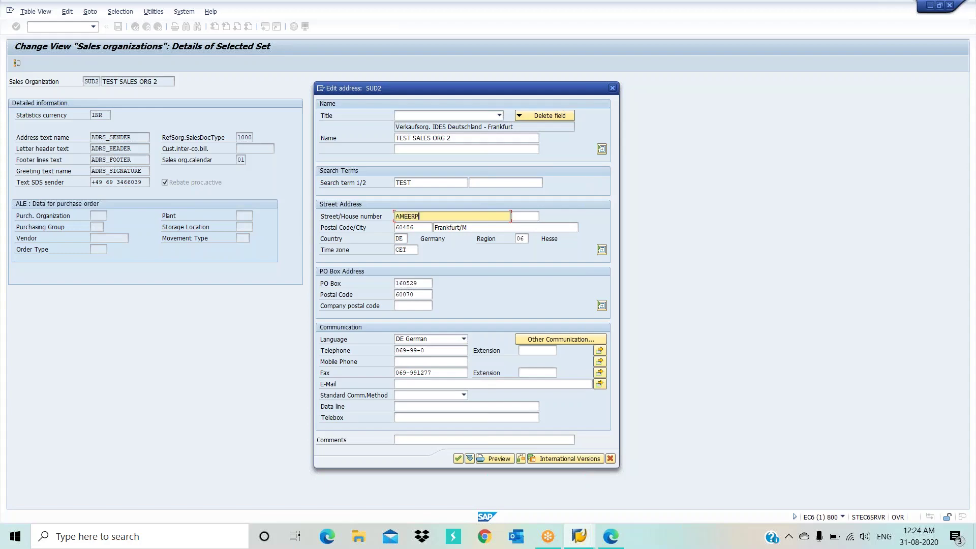
pyautogui.write('ET')
pyautogui.press('Tab')
pyautogui.write('777')
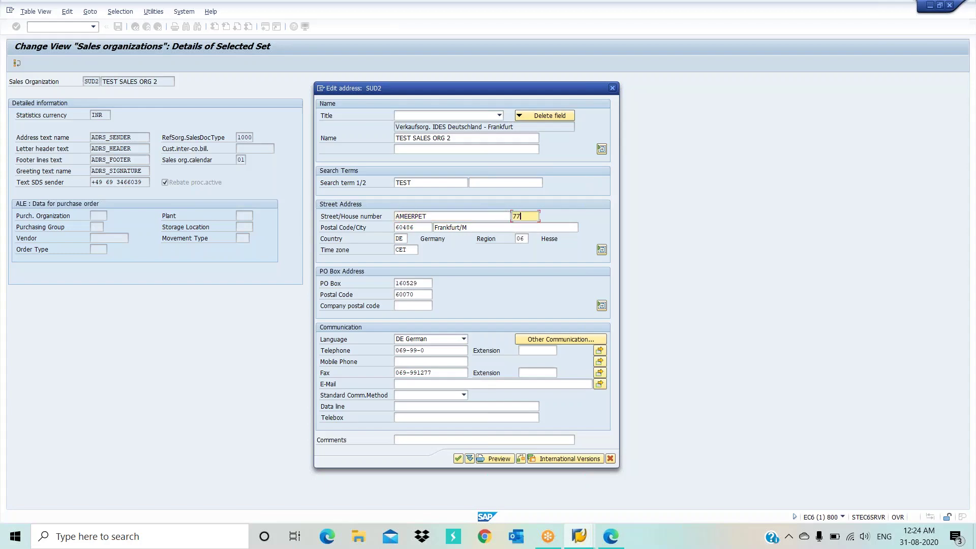
pyautogui.press('Tab')
pyautogui.write('500018')
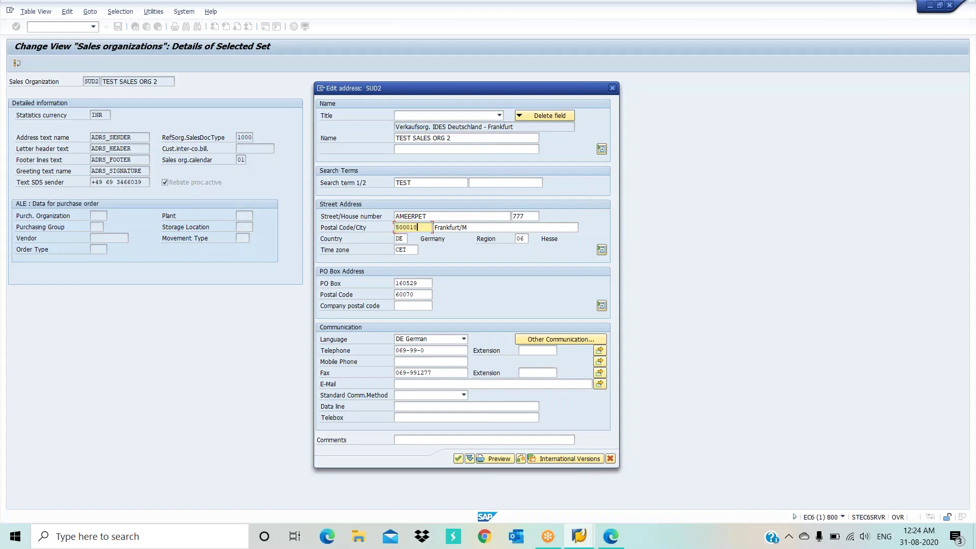
pyautogui.press('Tab')
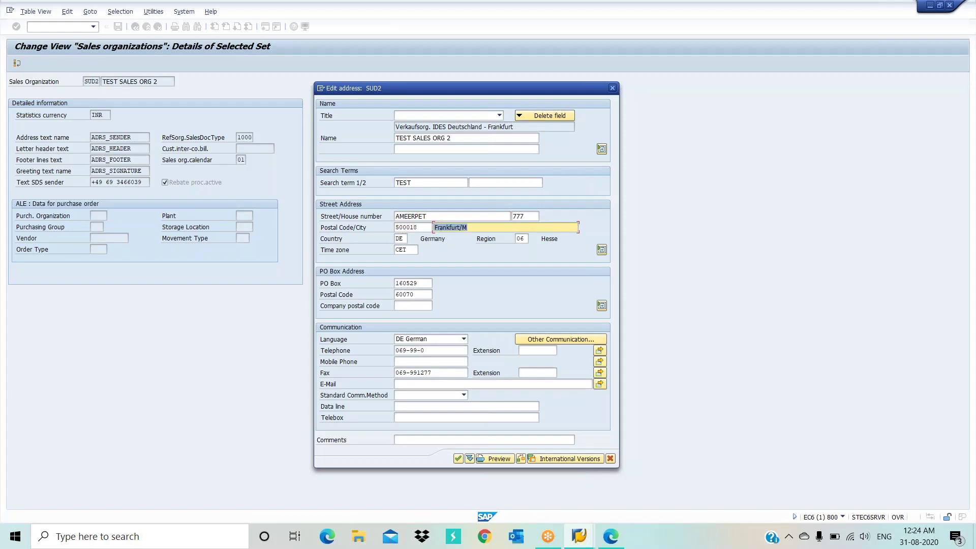
pyautogui.write('HY')
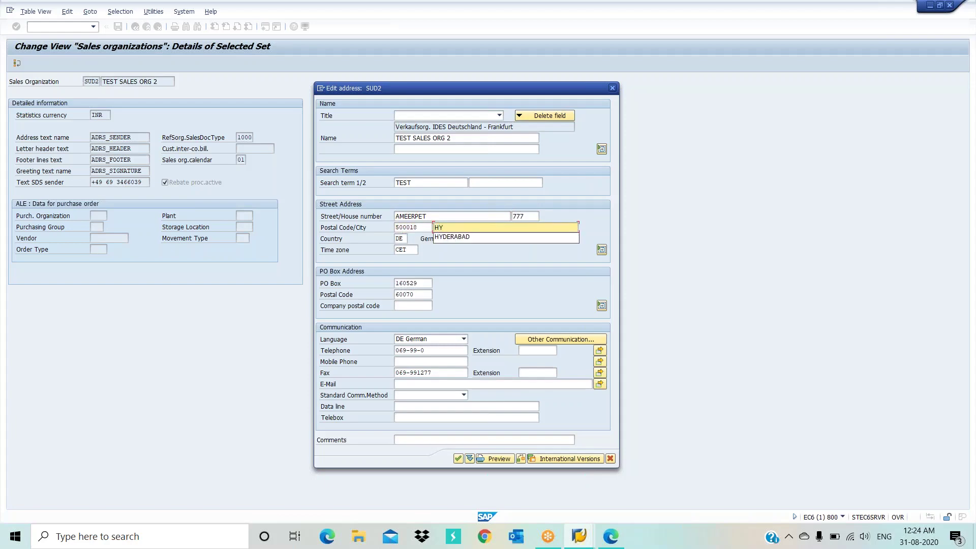
pyautogui.press('Down')
pyautogui.press('Return')
pyautogui.press('Tab')
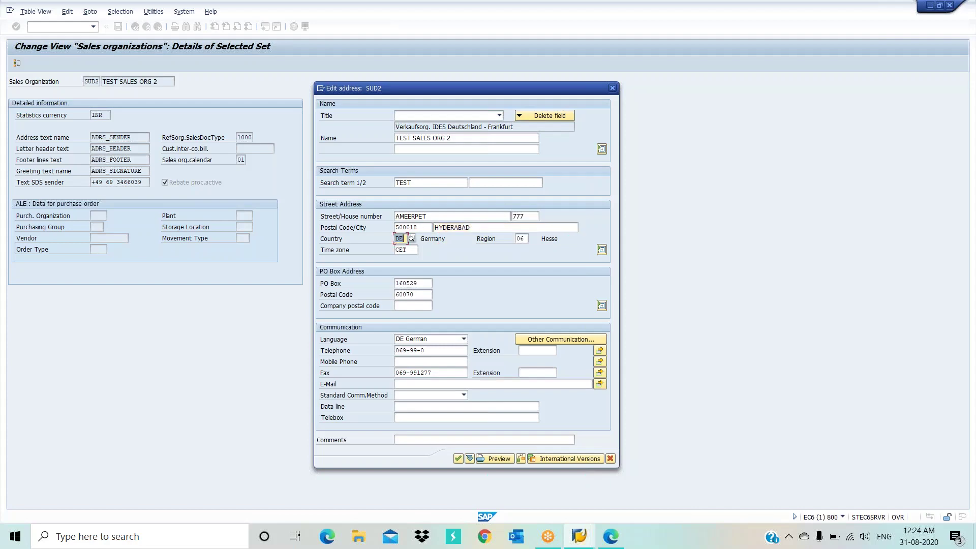
# Set the country of the sales organization's street address to IN and the region to 01
pyautogui.write('IN')
pyautogui.press('Tab')
pyautogui.write('01')
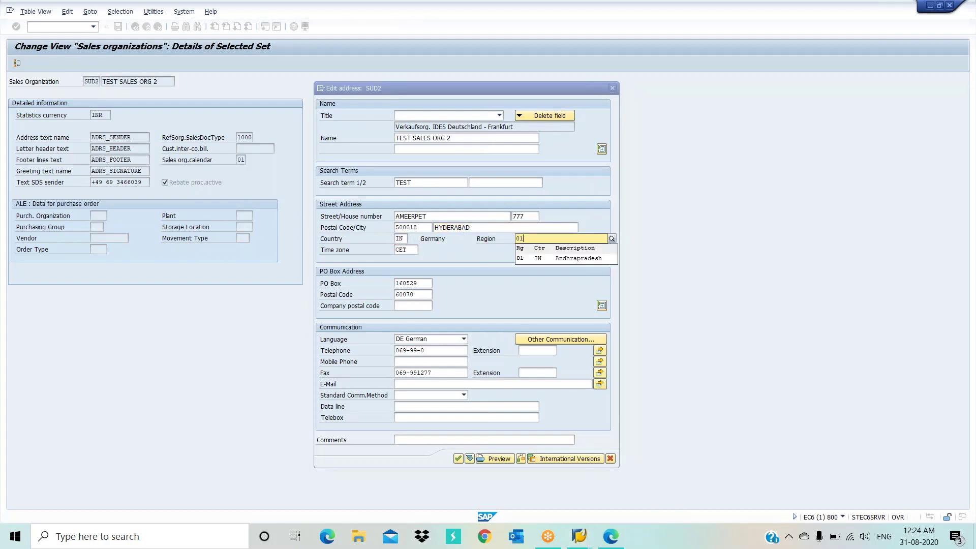
pyautogui.press('Return')
pyautogui.press('Tab')
pyautogui.press('Tab')
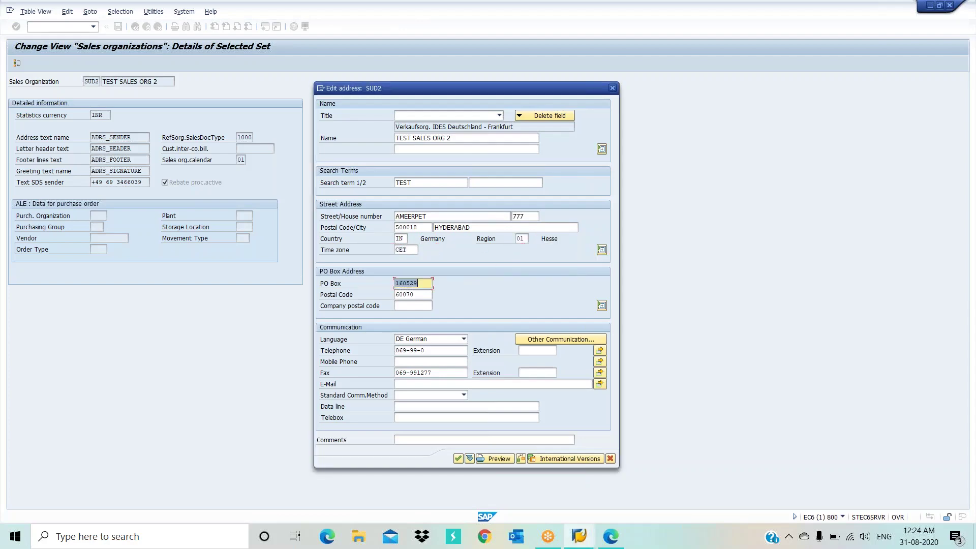
# Enter the street address's postal code as both the PO box and the PO box postal code
pyautogui.press('BackSpace')
pyautogui.press('Down')
pyautogui.press('Return')
pyautogui.press('Tab')
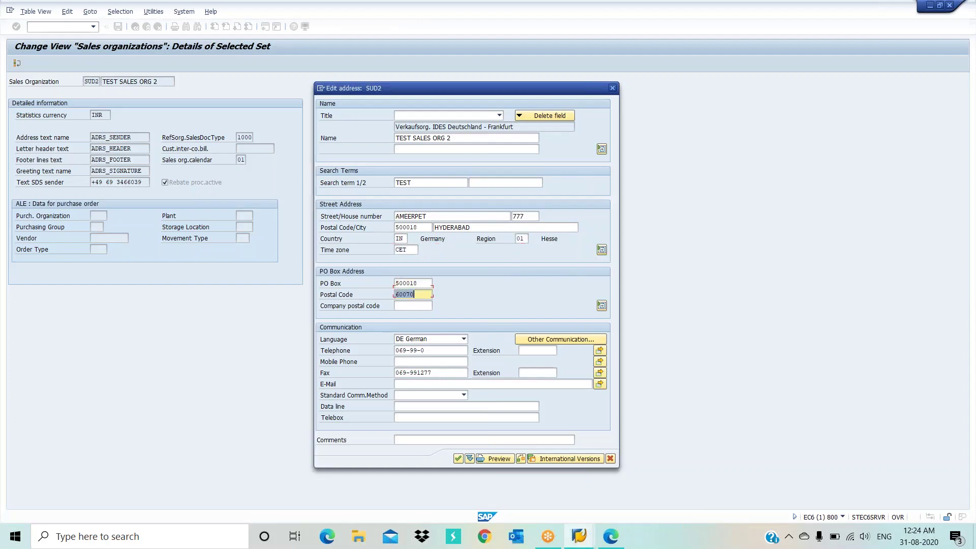
pyautogui.press('Down')
pyautogui.press('Return')
pyautogui.press('Tab')
# Set the communication language of the sales organization's address to EN English
pyautogui.click(463, 340)
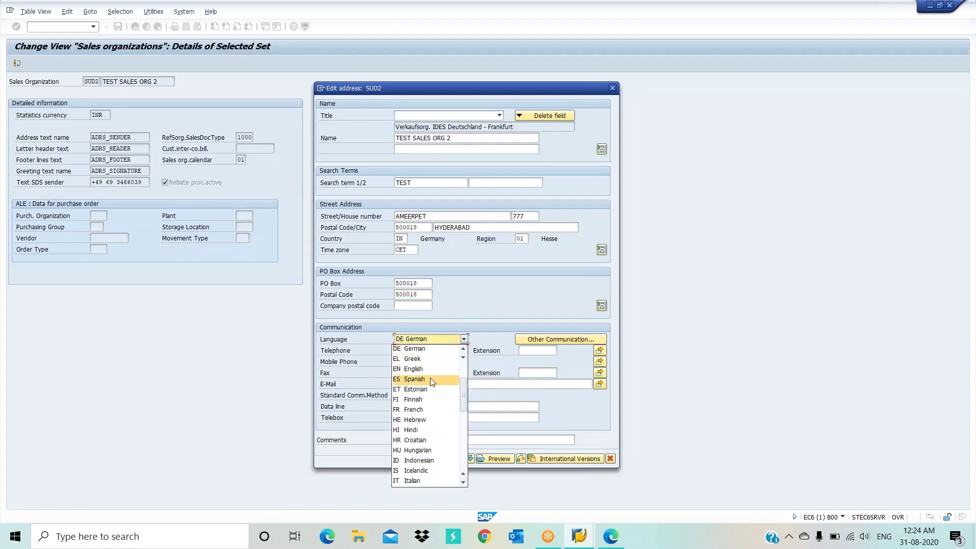
pyautogui.press('Up')
pyautogui.press('Return')
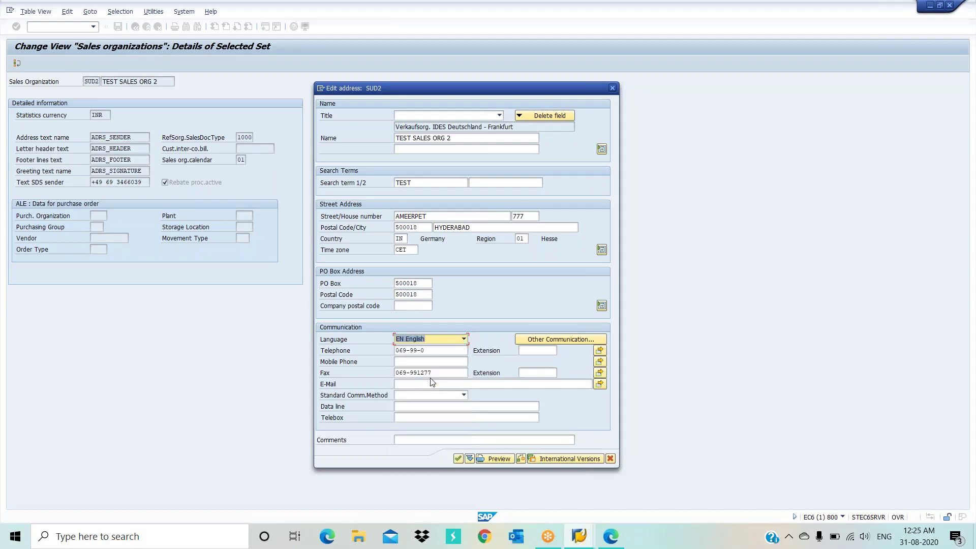
# Confirm the address of SUD2, agree to delete the converted name field NAME_TEXT, and save the sales organization
pyautogui.click(457, 459)
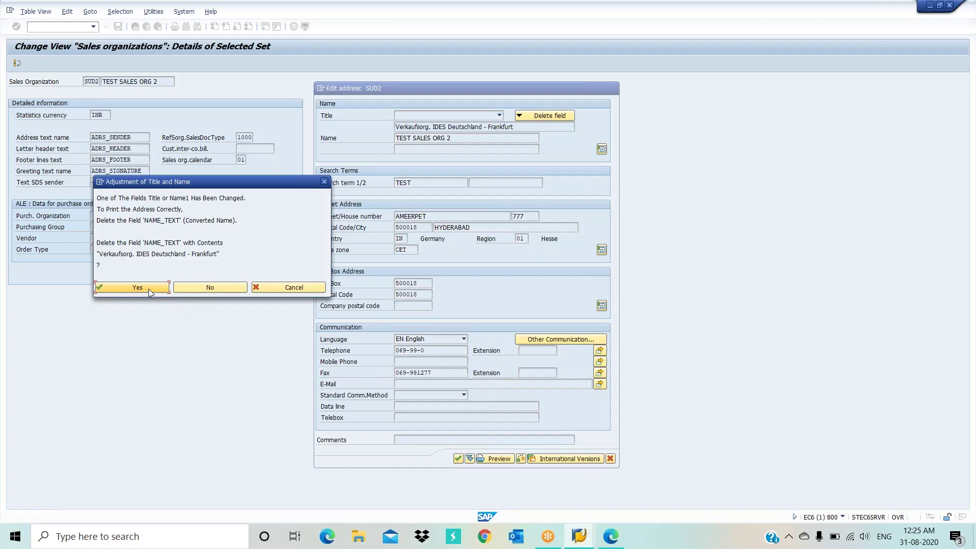
pyautogui.click(137, 287)
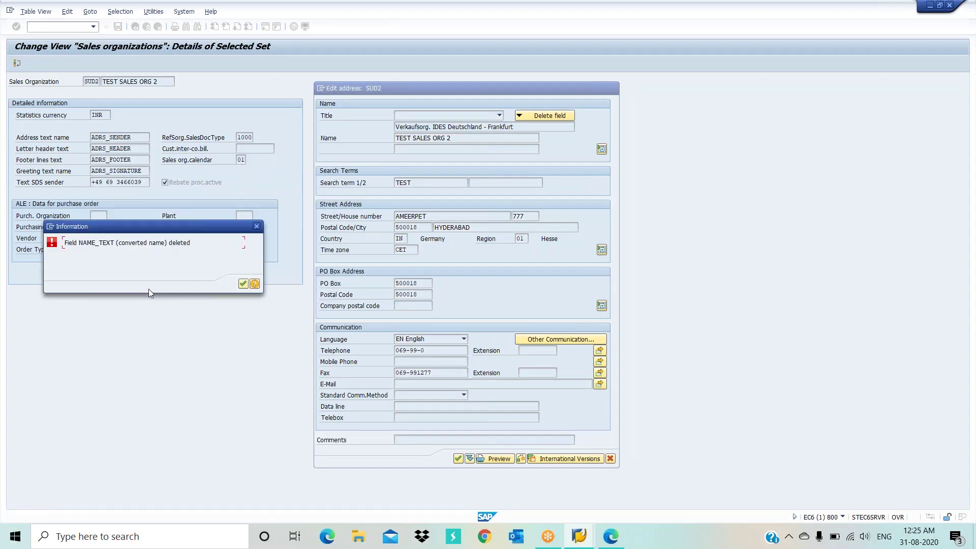
pyautogui.click(243, 284)
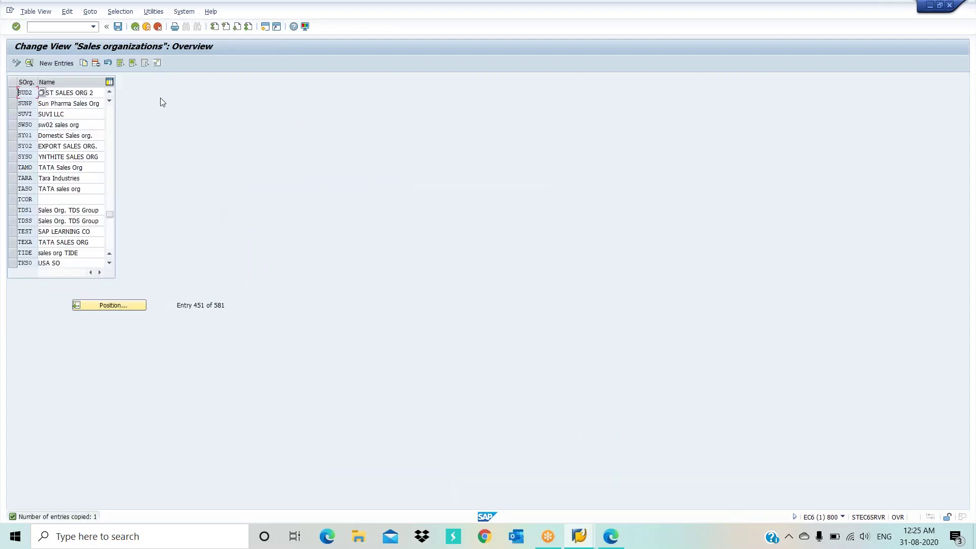
pyautogui.click(118, 27)
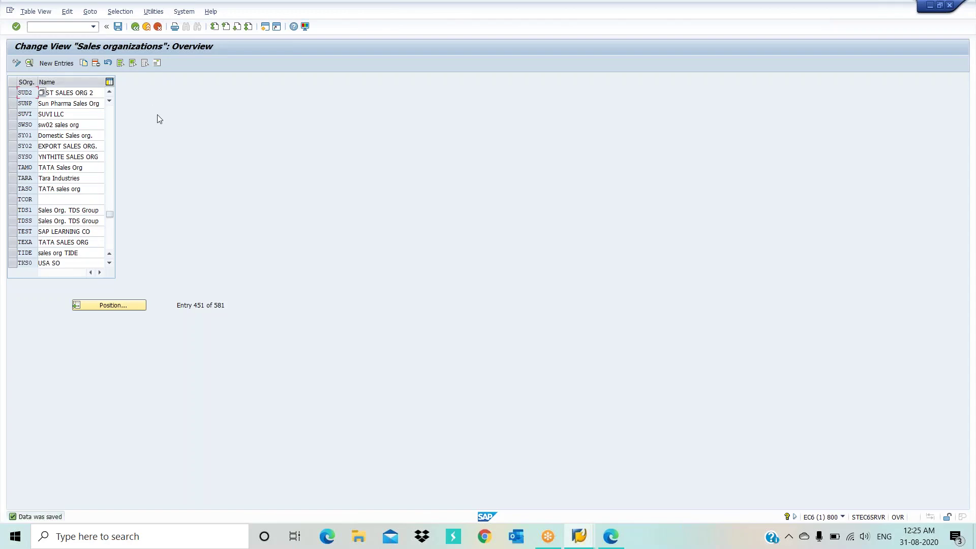
# Leave the sales organization activity and open the Define distribution channel activity under Sales and Distribution
pyautogui.click(135, 27)
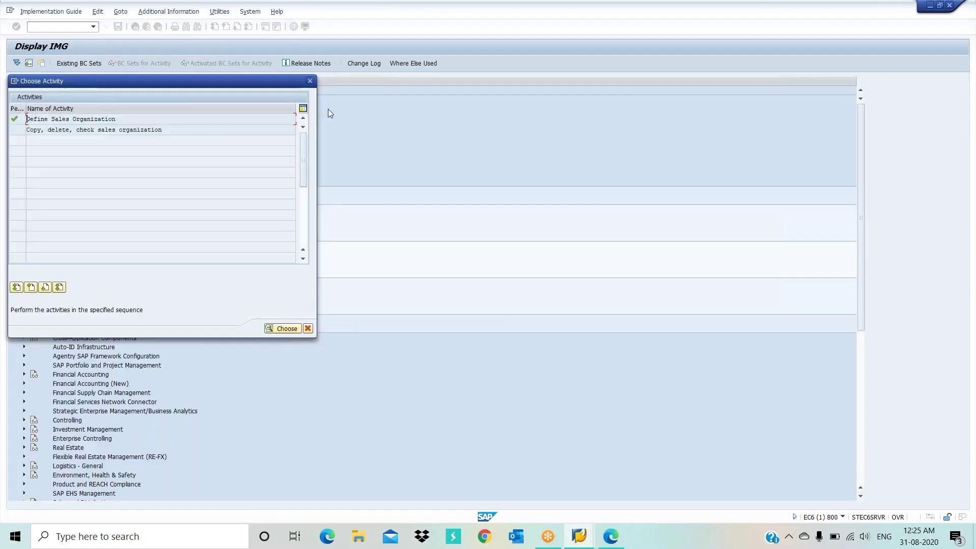
pyautogui.click(310, 82)
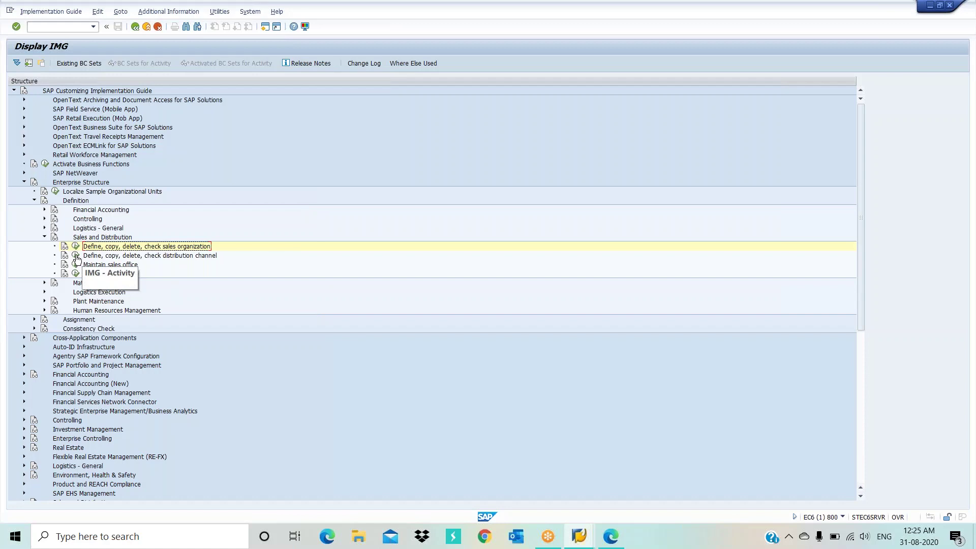
pyautogui.click(77, 257)
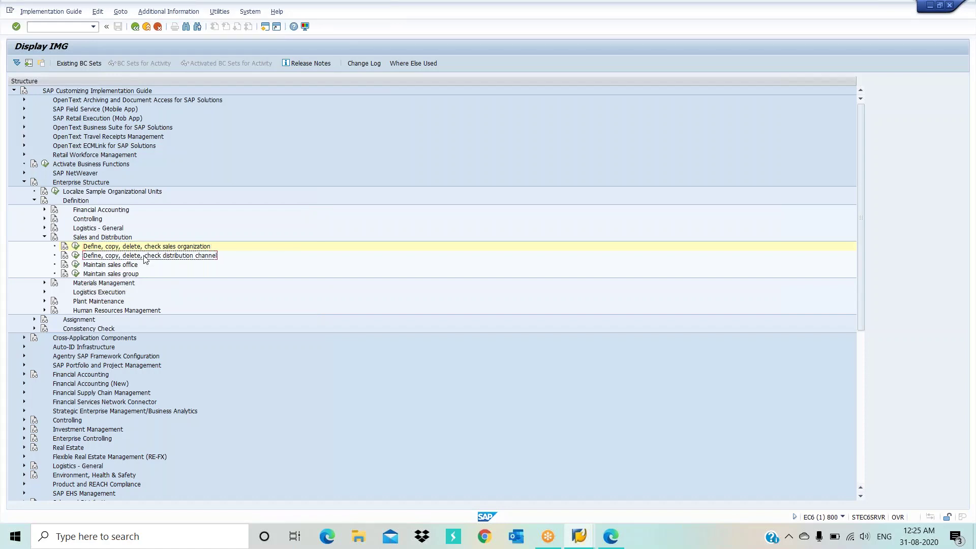
pyautogui.click(78, 257)
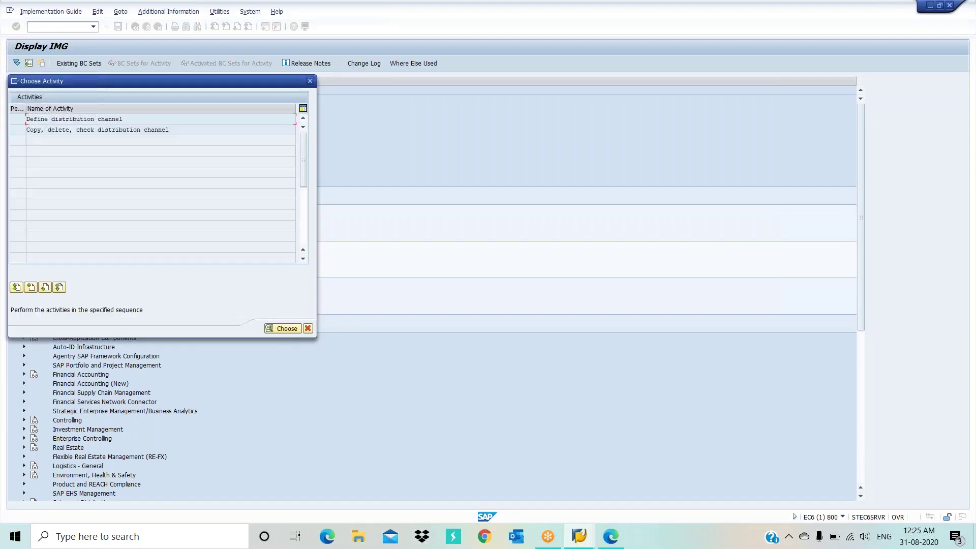
pyautogui.doubleClick(106, 119)
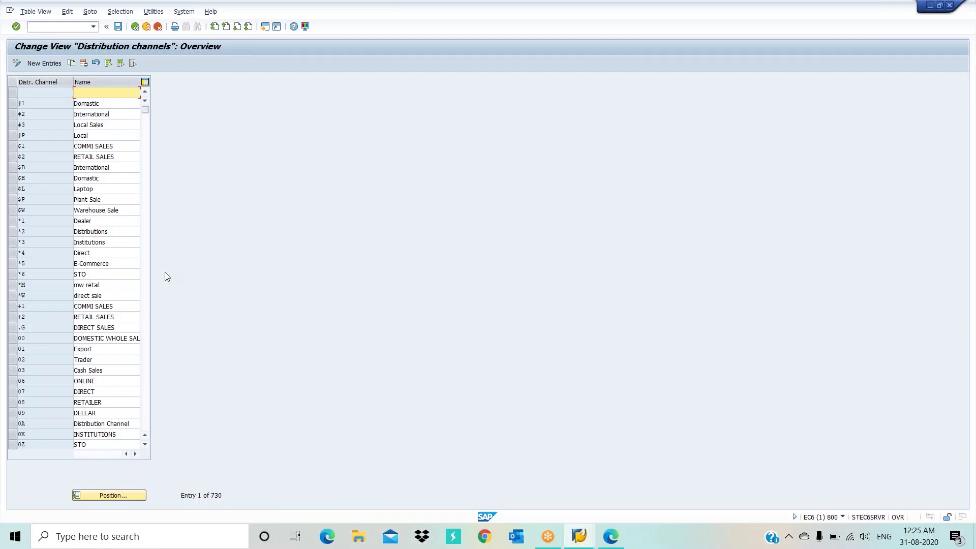
# Start new distribution channel entries, trying S1 as the first channel key and entering S7 instead
pyautogui.click(43, 63)
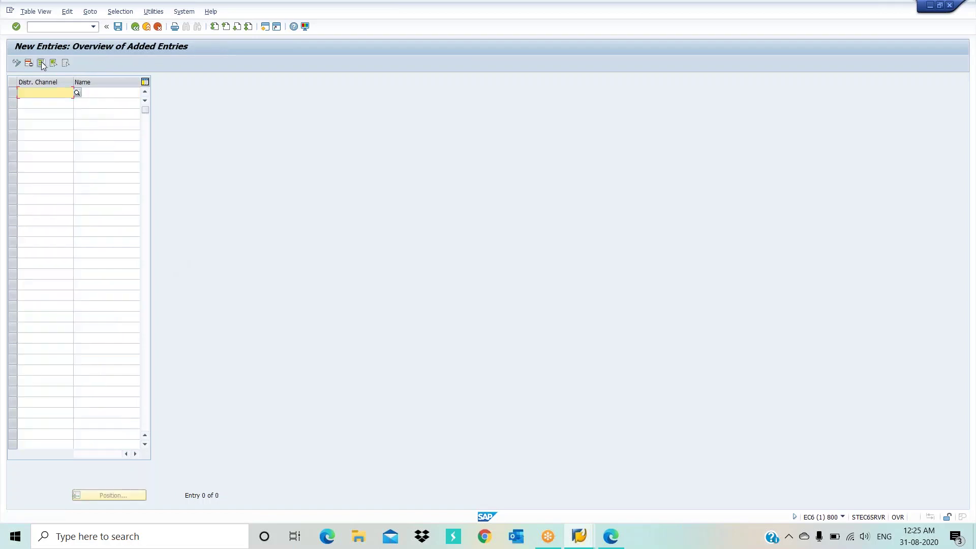
pyautogui.write('S1')
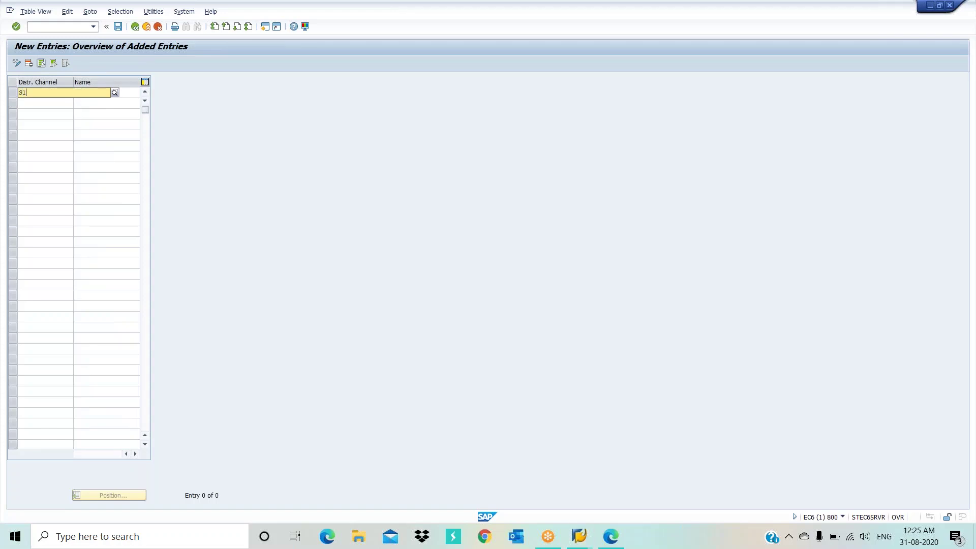
pyautogui.press('Return')
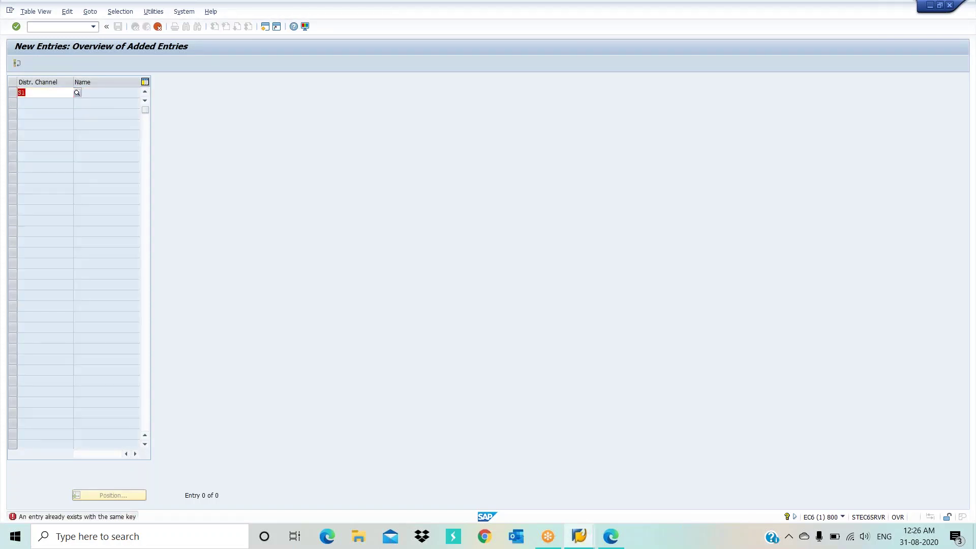
pyautogui.write('S1')
pyautogui.press('Return')
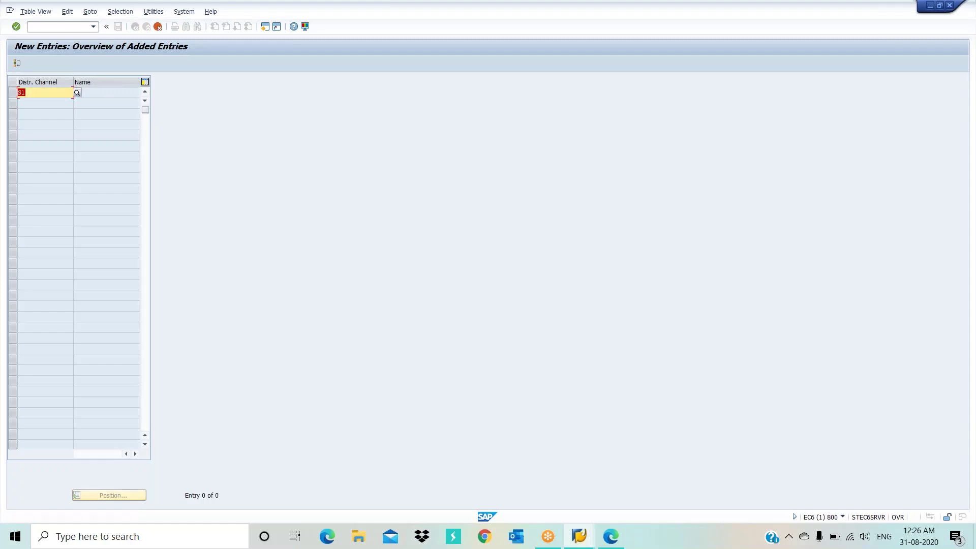
pyautogui.write('S7')
pyautogui.press('Return')
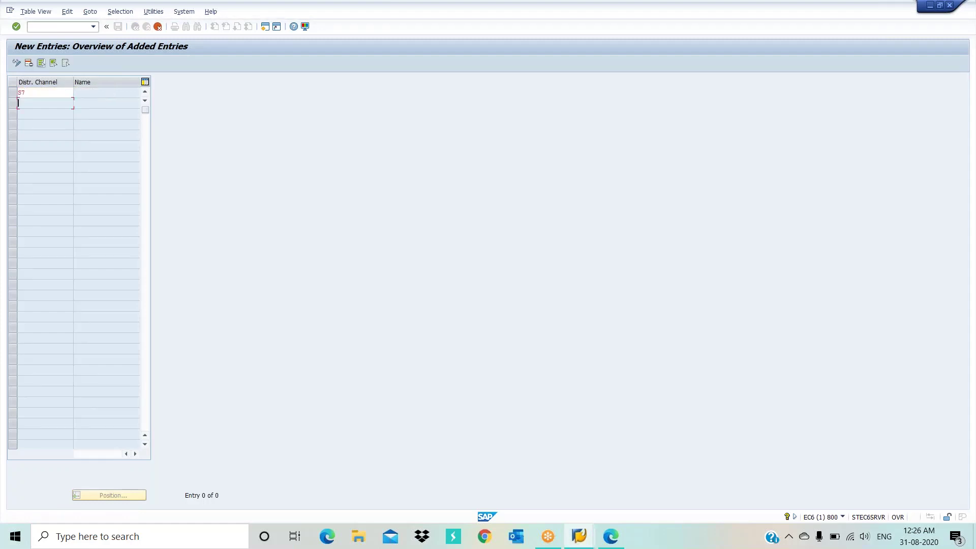
# Try S8 and S9 as the key of the second distribution channel and enter S6 instead
pyautogui.write('S8')
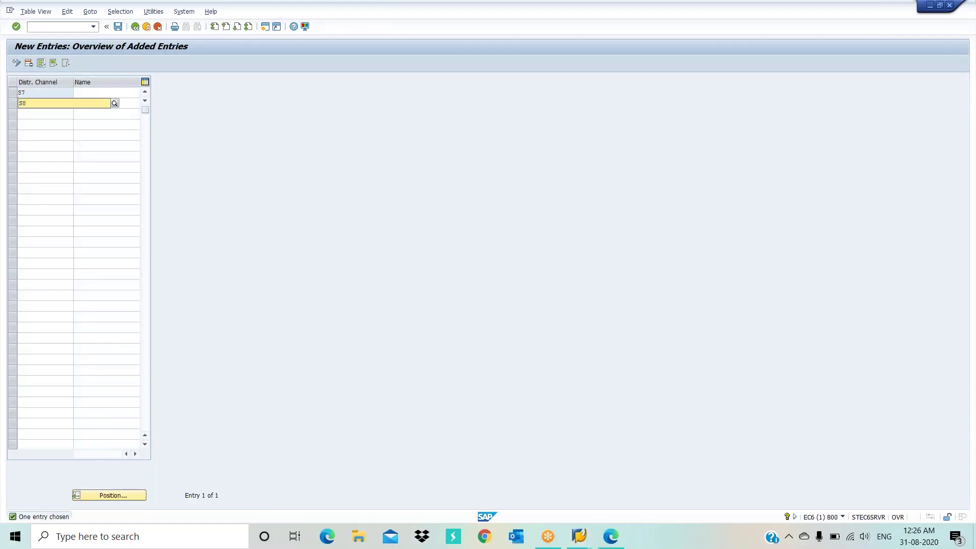
pyautogui.press('Return')
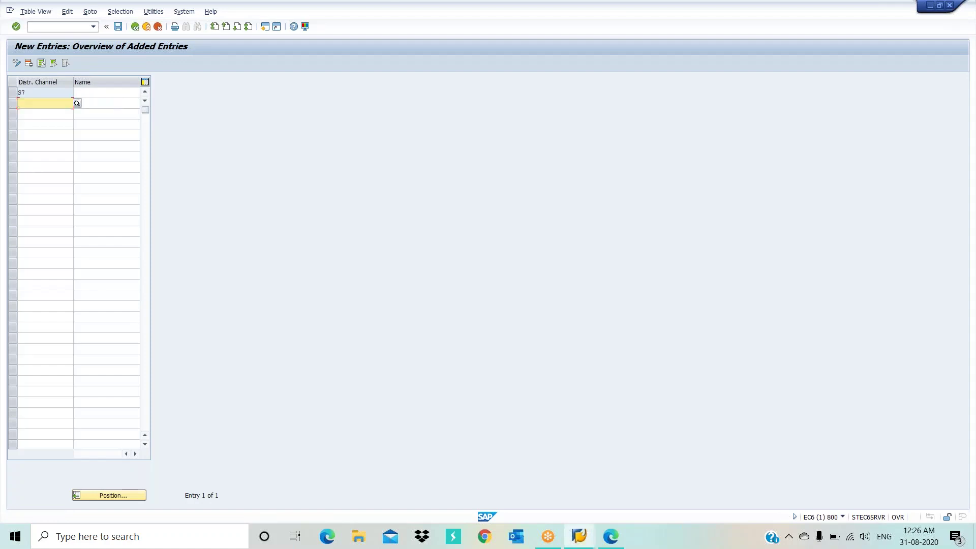
pyautogui.write('S8')
pyautogui.press('Return')
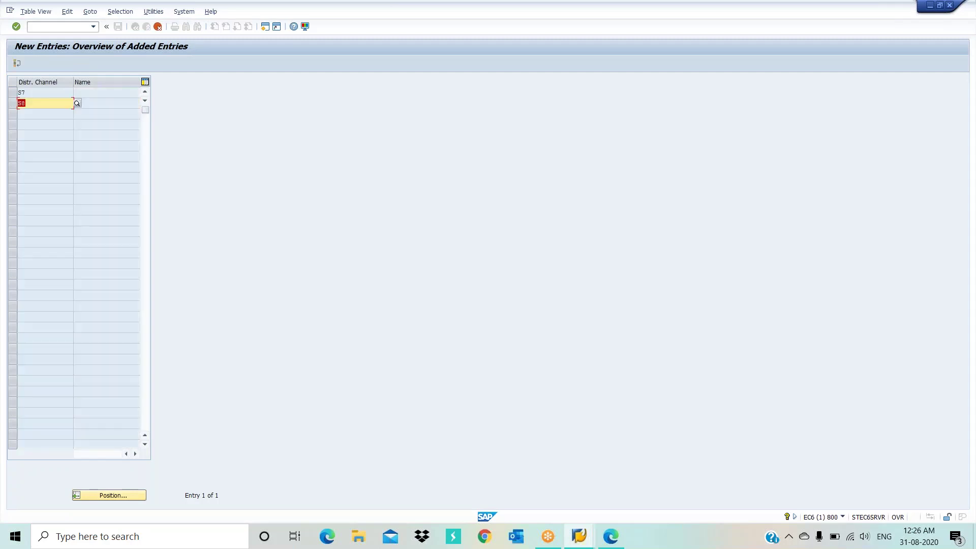
pyautogui.write('S9')
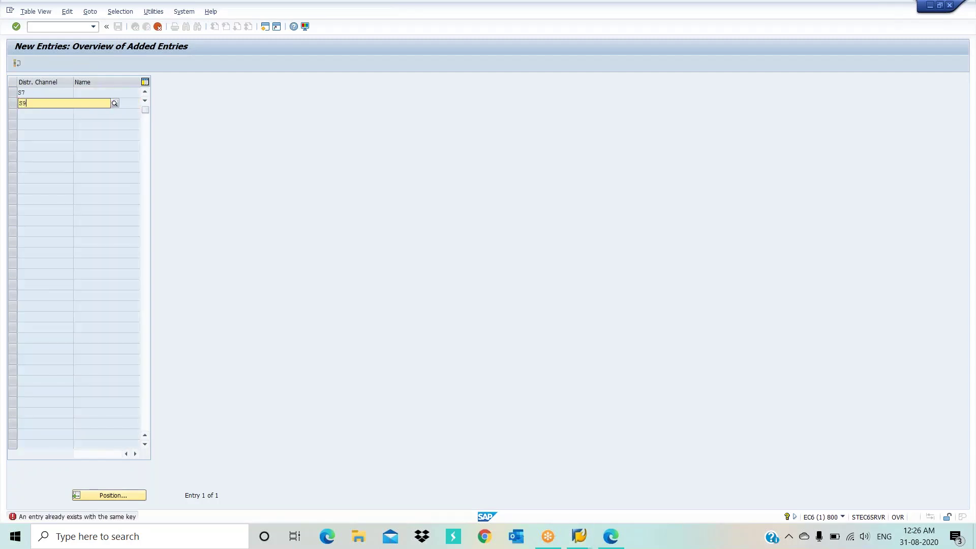
pyautogui.press('Return')
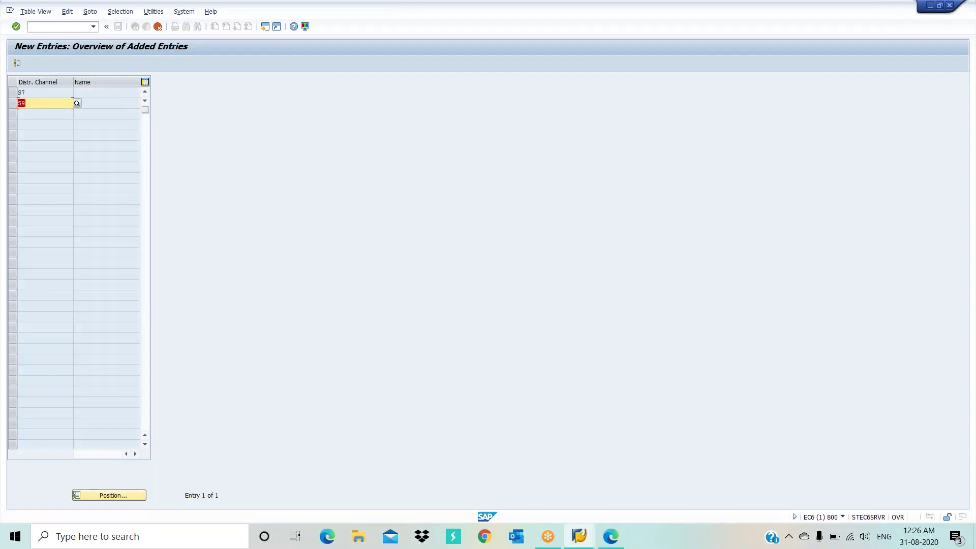
pyautogui.write('S6')
pyautogui.press('Return')
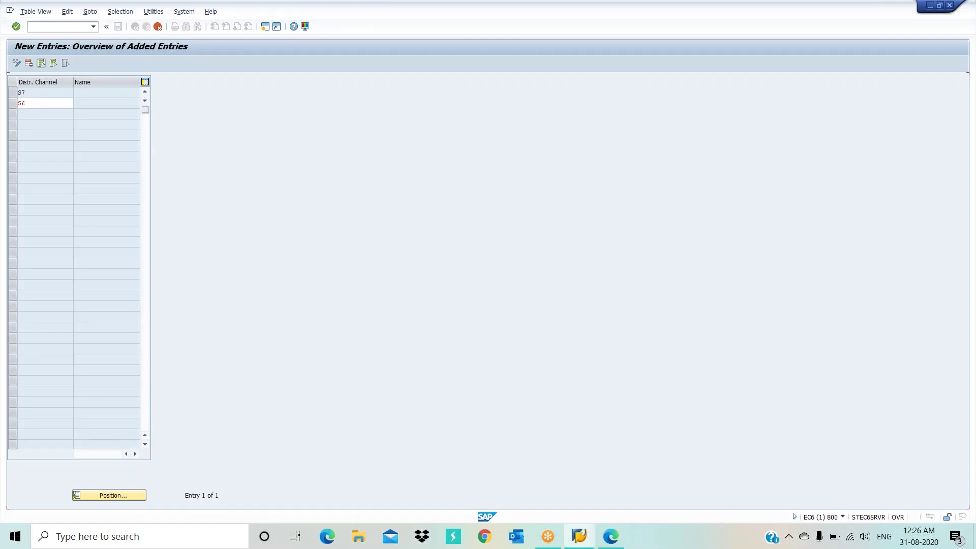
# Name distribution channel S7 RETAILER and S6 DEALER, and save the new entries
pyautogui.doubleClick(111, 92)
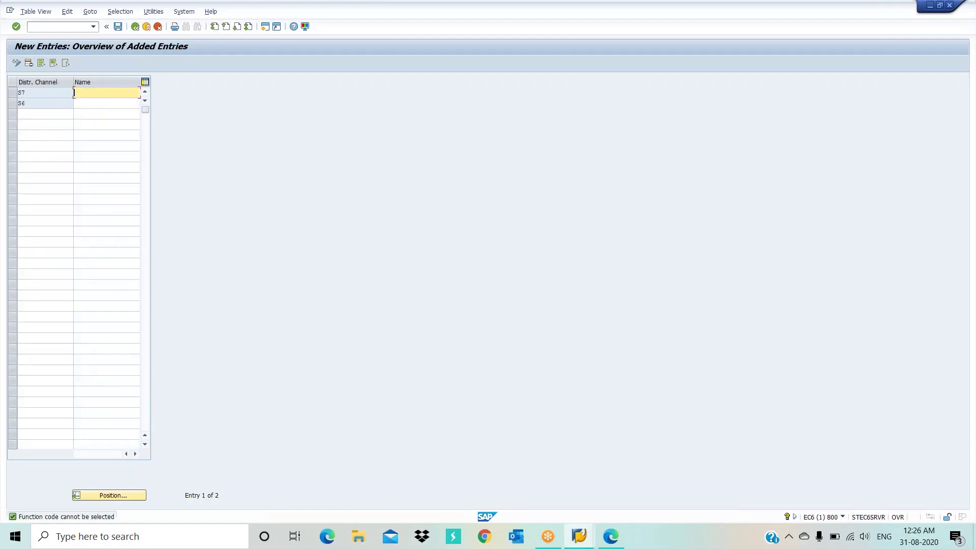
pyautogui.write('RETAILER')
pyautogui.click(106, 103)
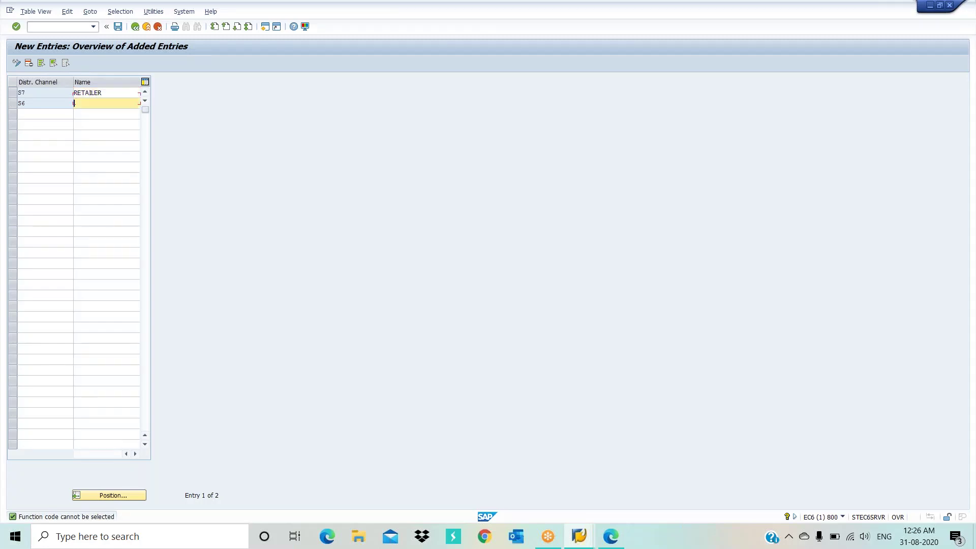
pyautogui.write('DEALER')
pyautogui.press('Return')
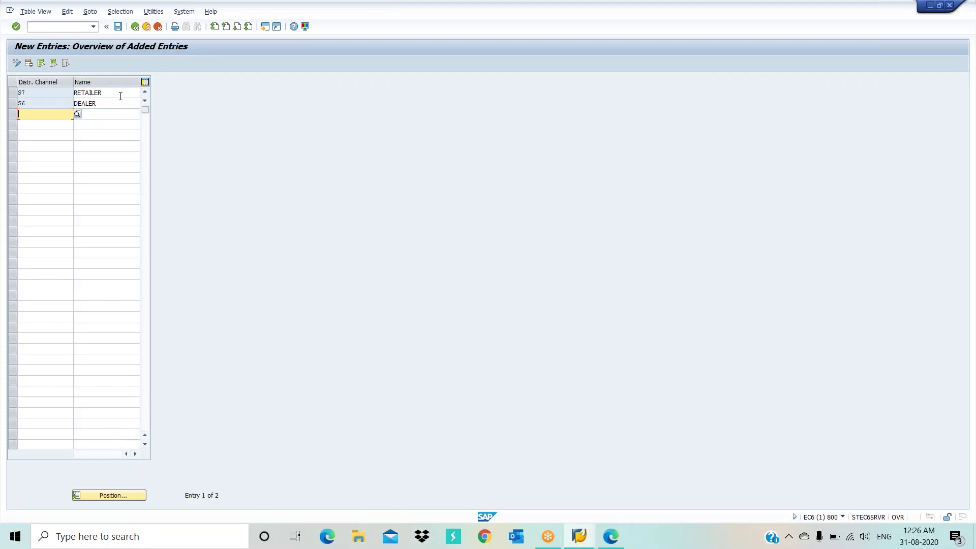
pyautogui.click(118, 27)
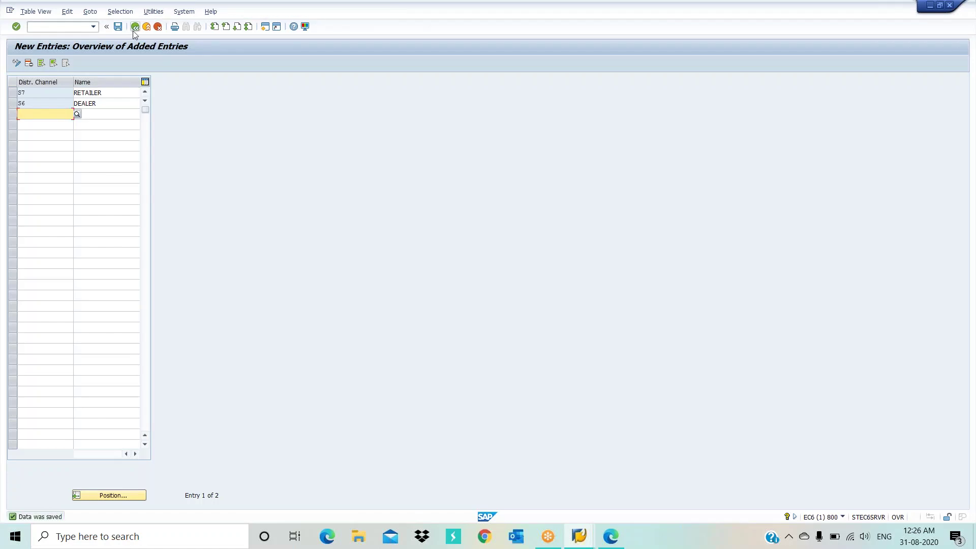
# Leave the distribution channel activity and open Maintain sales office under Sales and Distribution
pyautogui.click(134, 32)
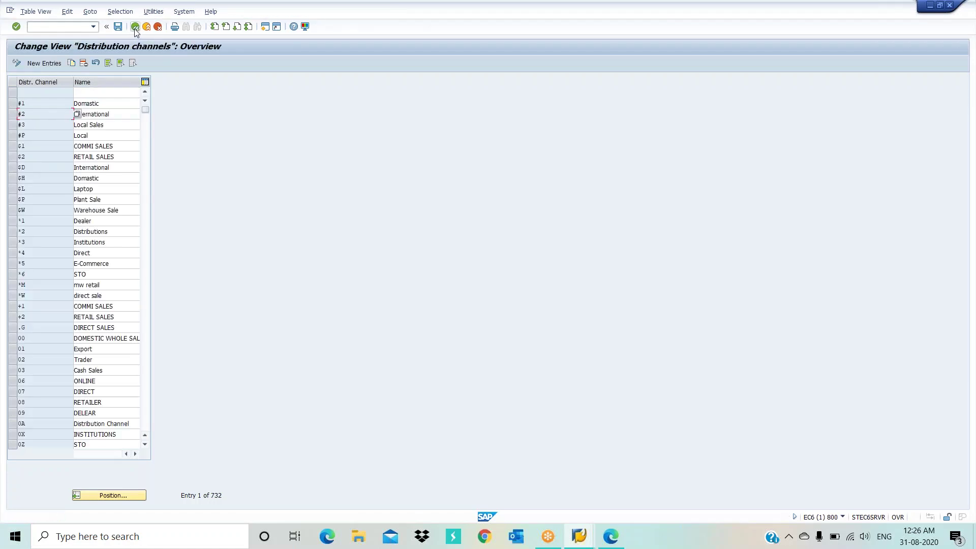
pyautogui.click(136, 29)
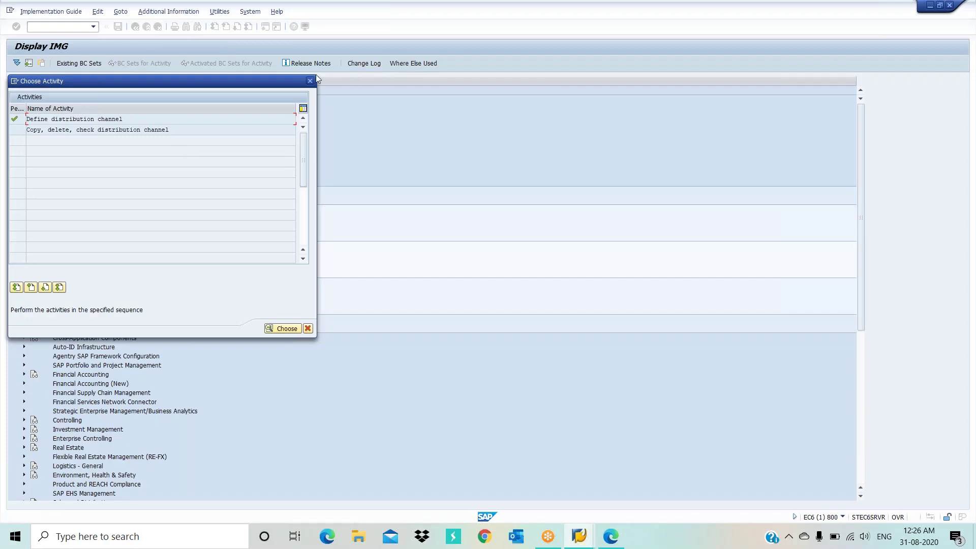
pyautogui.click(310, 81)
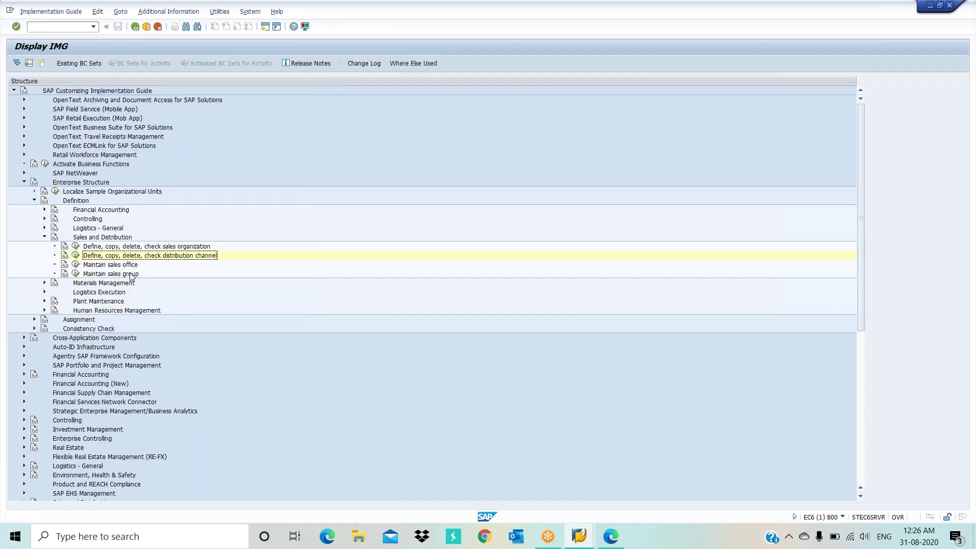
pyautogui.click(75, 265)
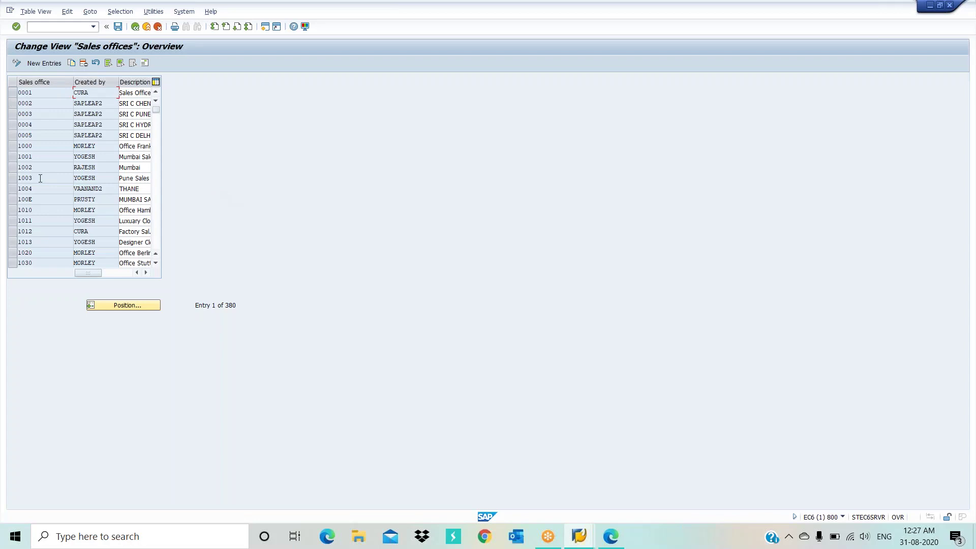
# Create a new sales office entry SUDO with the description TEST SALES OFFICE
pyautogui.click(44, 63)
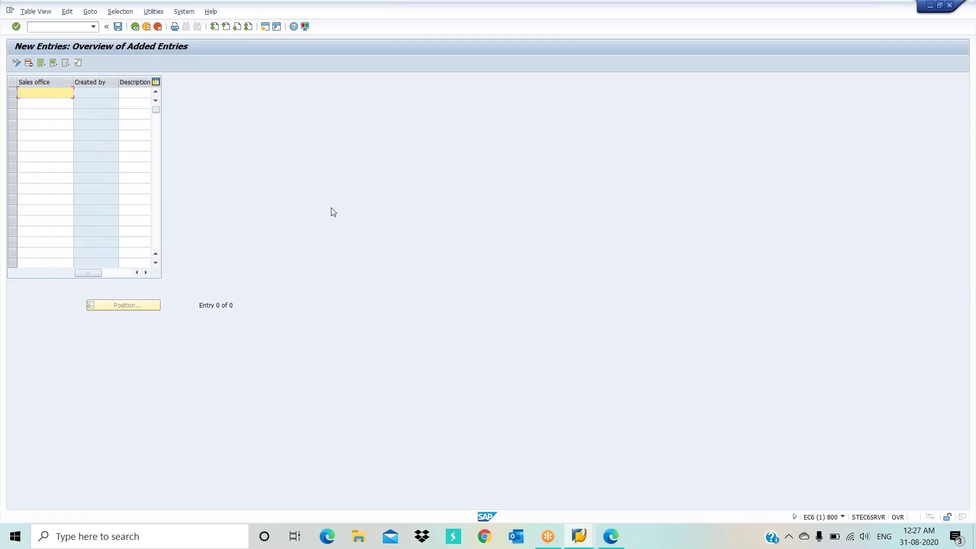
pyautogui.write('SUDO')
pyautogui.press('Tab')
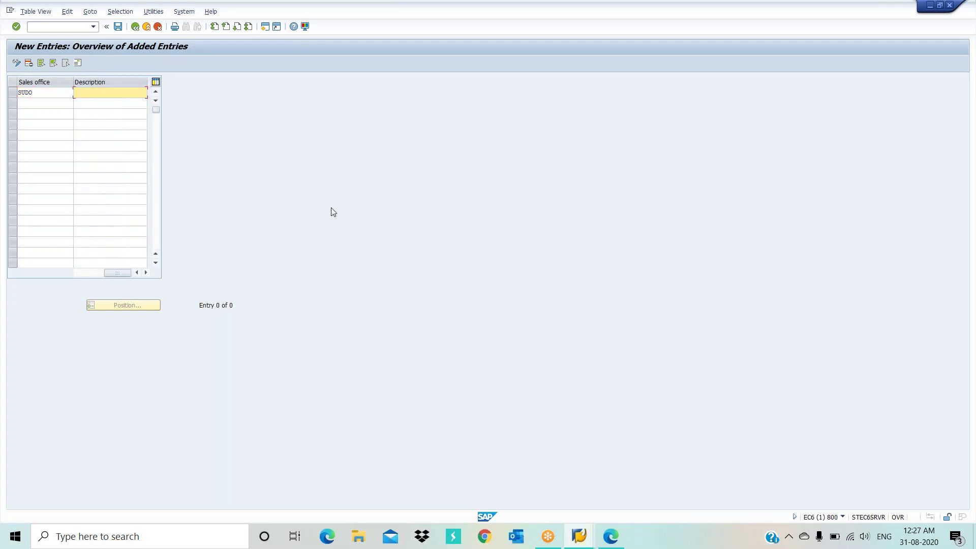
pyautogui.write('TEST SALEDS OFFICE')
pyautogui.press('Left')
pyautogui.press('Left')
pyautogui.press('Left')
pyautogui.press('BackSpace')
pyautogui.press('Return')
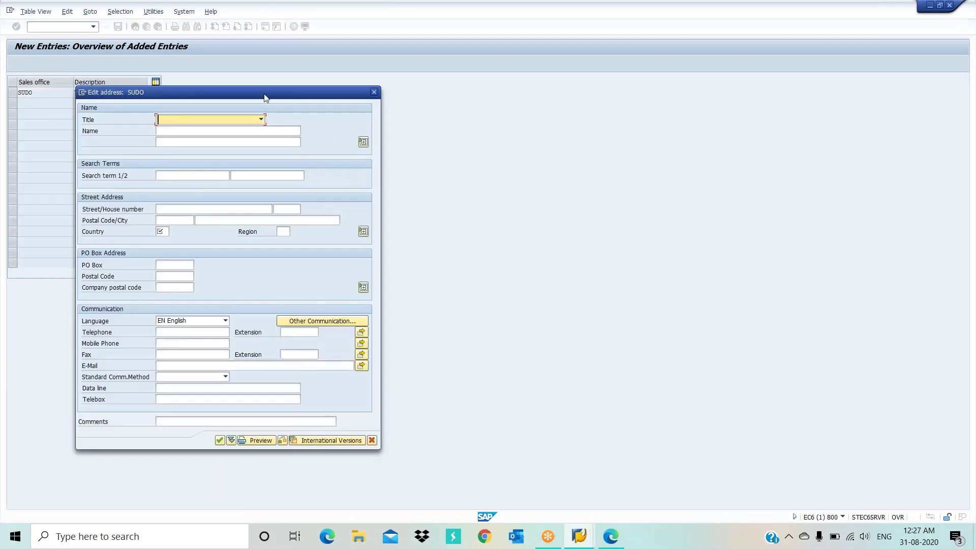
# Fill in the address of sales office SUDO with title Company, name TEST SALES OFFICE and search term TEST
pyautogui.moveTo(265, 97); pyautogui.dragTo(386, 84)
pyautogui.click(384, 112)
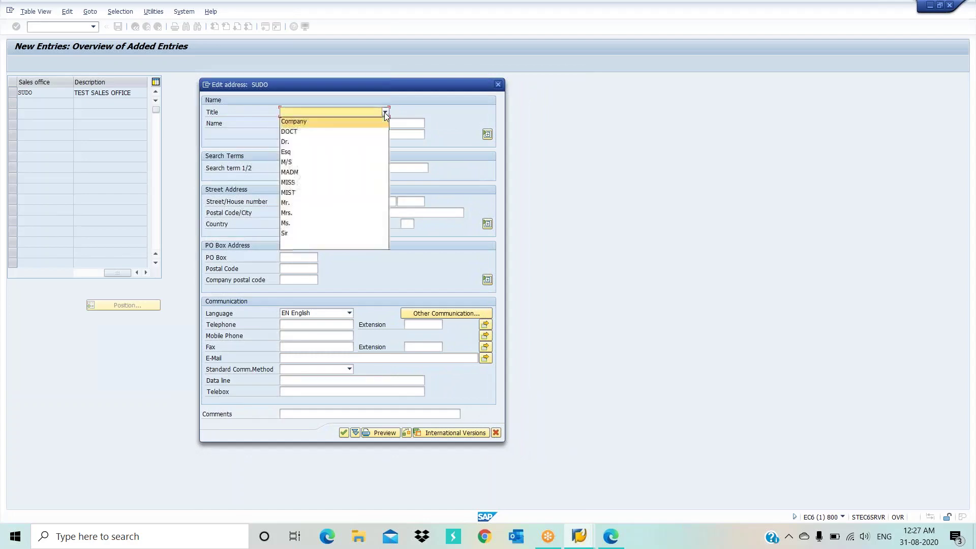
pyautogui.click(305, 122)
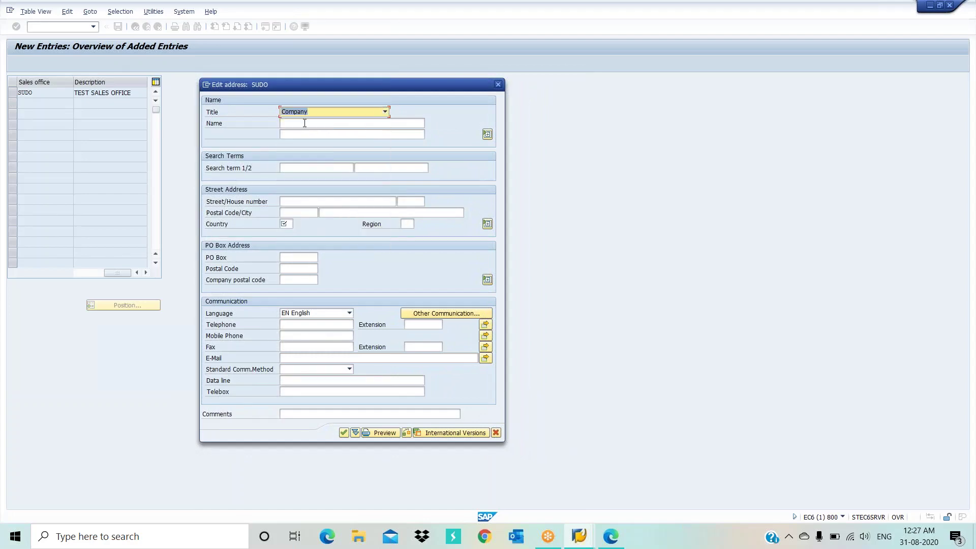
pyautogui.click(304, 123)
pyautogui.write('TEST ')
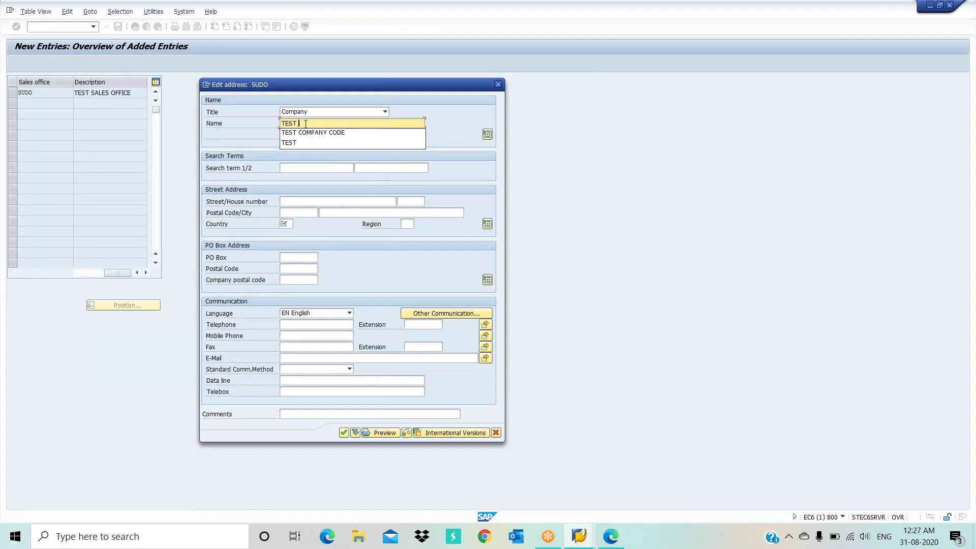
pyautogui.write('SALES OFFICE')
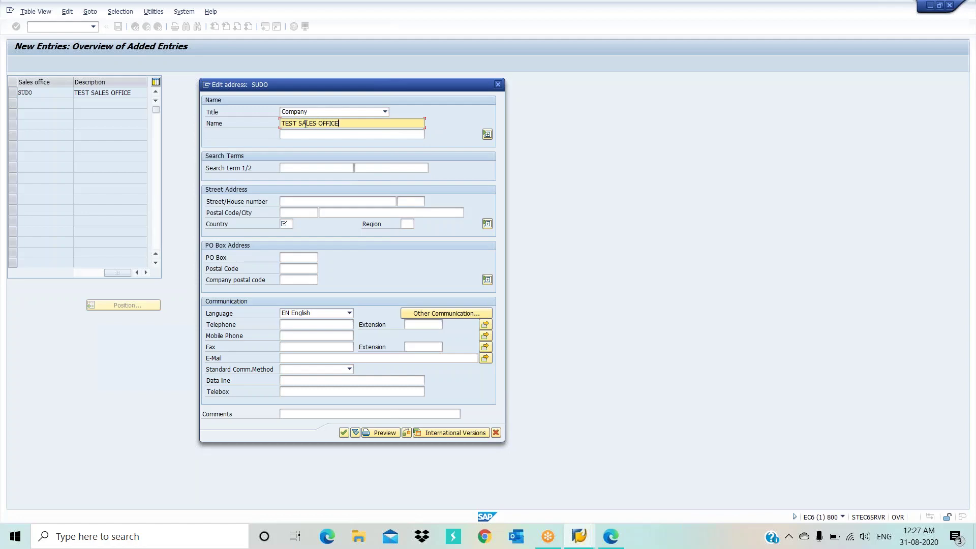
pyautogui.press('Tab')
pyautogui.press('Tab')
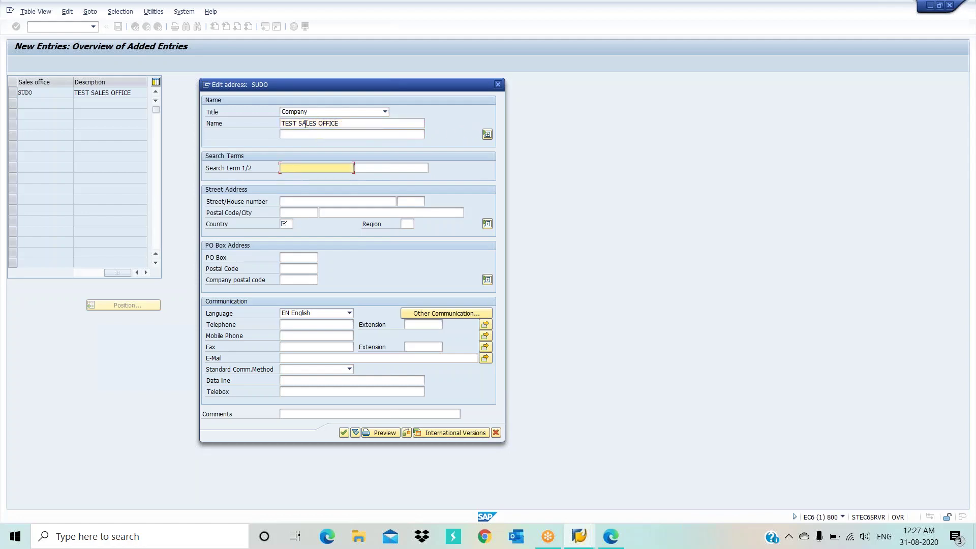
pyautogui.write('TEST')
pyautogui.press('Tab')
pyautogui.press('Tab')
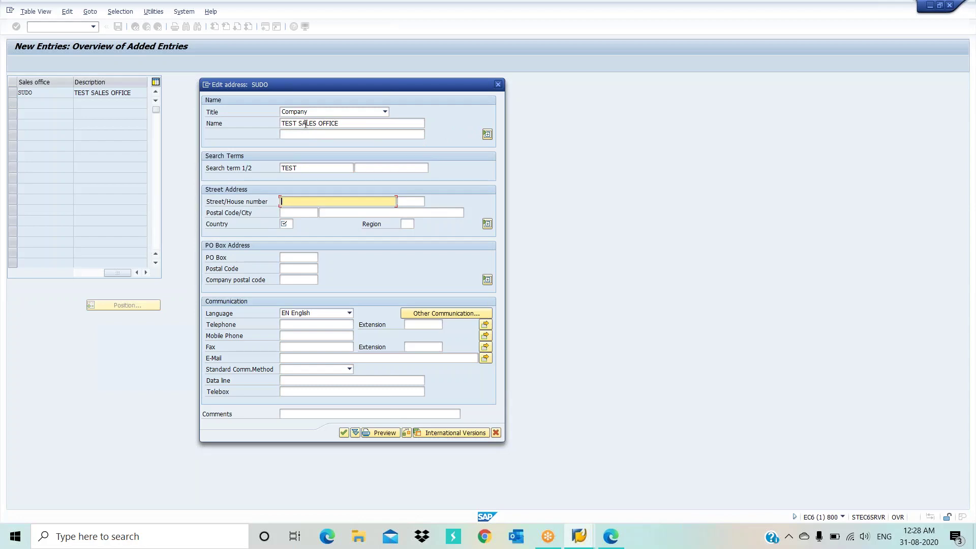
# Enter the street, house number and postal code in the sales office's street address
pyautogui.write('BANJARA HILLS')
pyautogui.press('Tab')
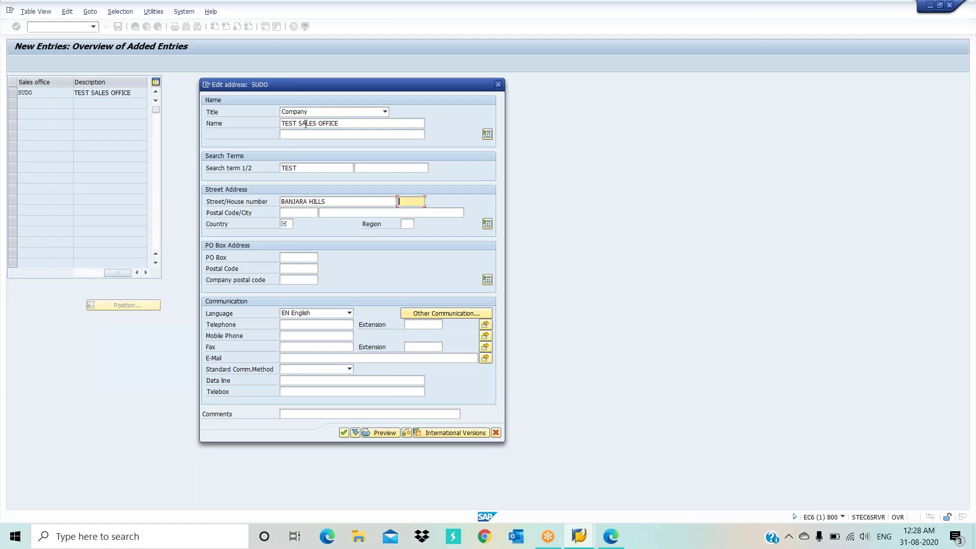
pyautogui.write('9')
pyautogui.press('Tab')
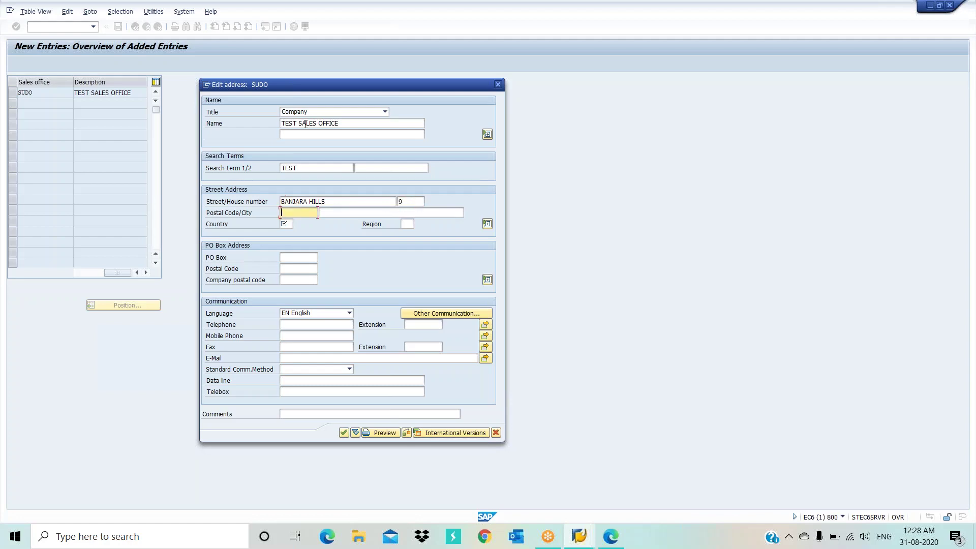
pyautogui.write('500')
pyautogui.write('38')
pyautogui.press('BackSpace')
pyautogui.press('BackSpace')
pyautogui.write('038')
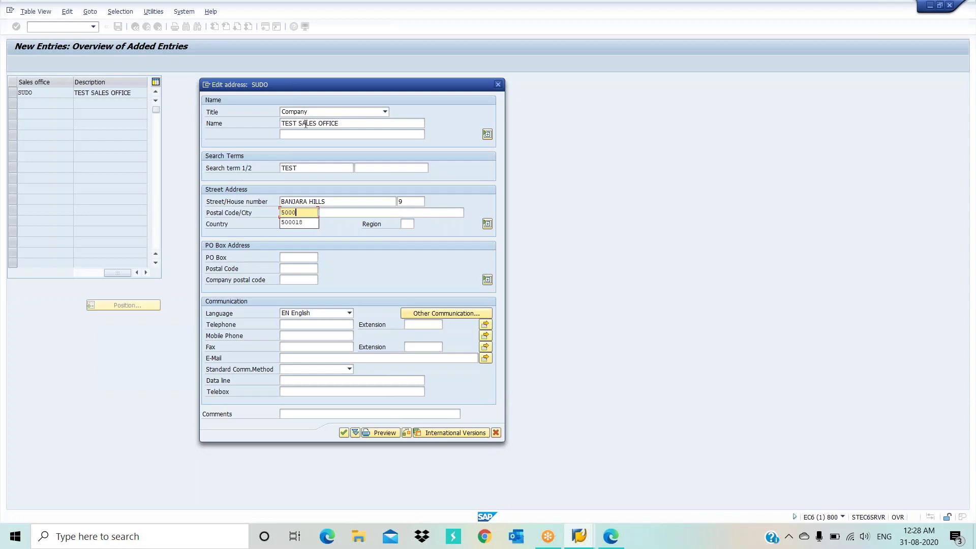
pyautogui.press('Tab')
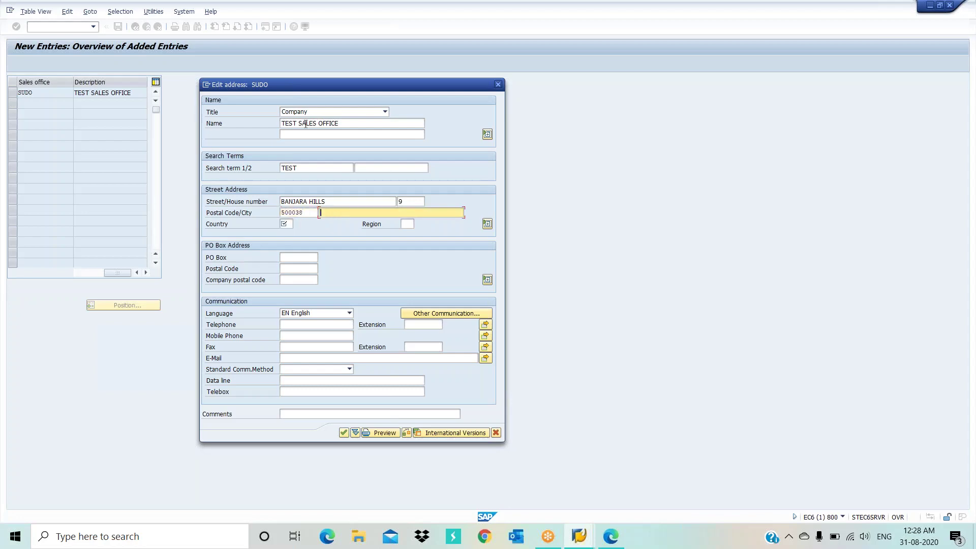
# Fill in the city of the sales office's street address and set the country to IN
pyautogui.write('HY')
pyautogui.press('Down')
pyautogui.press('Return')
pyautogui.press('Tab')
pyautogui.write('IN')
pyautogui.press('Return')
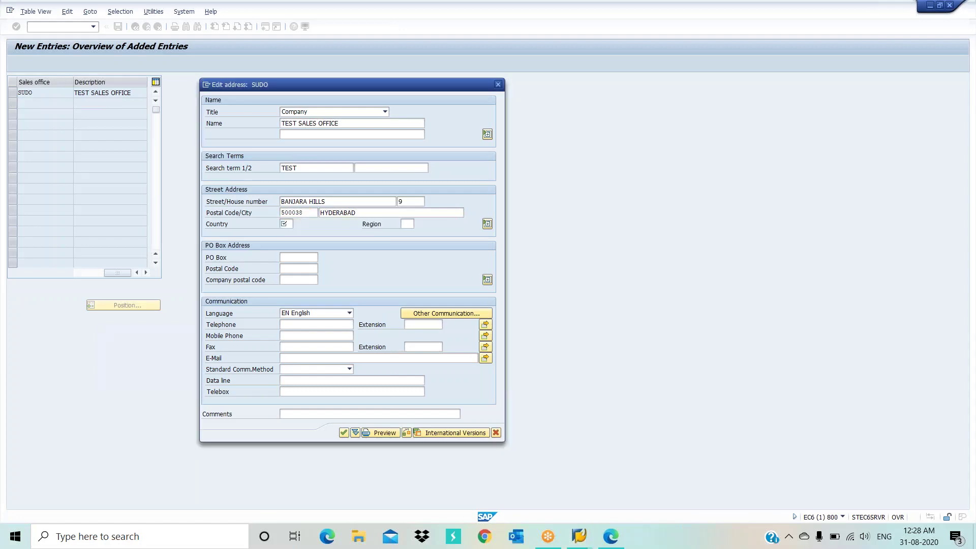
pyautogui.write('01')
pyautogui.press('Return')
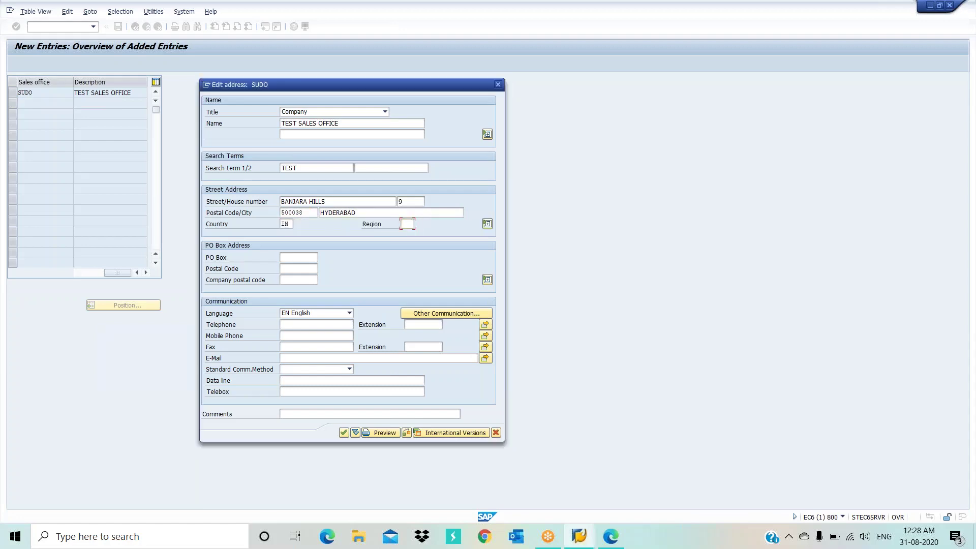
# Enter the PO box and its postal code, and accept the address with the communication fields left blank
pyautogui.press('Tab')
pyautogui.write('50')
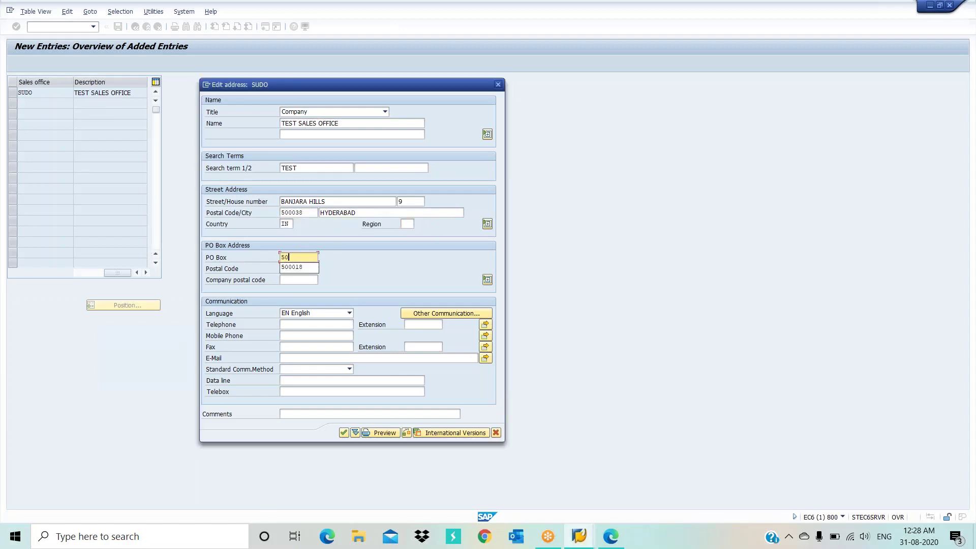
pyautogui.write('0038')
pyautogui.press('Tab')
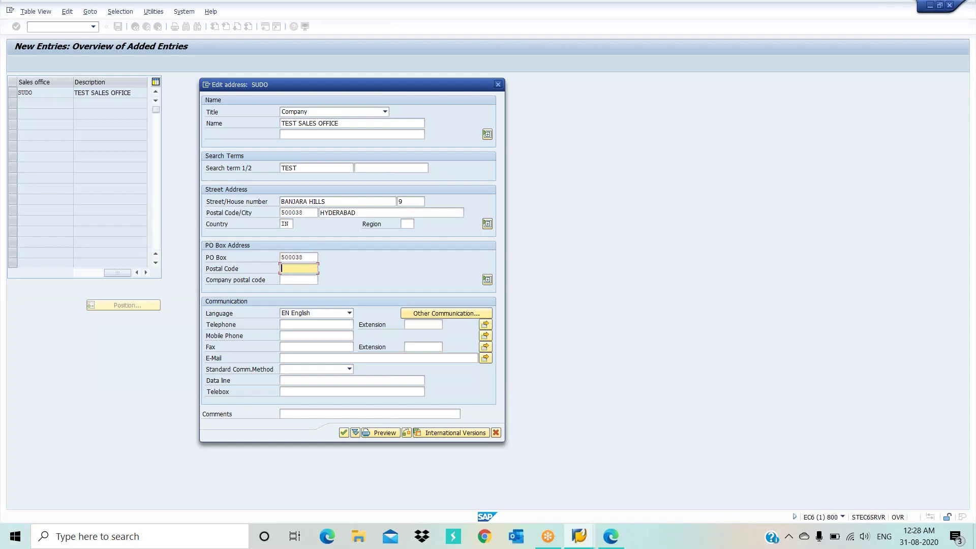
pyautogui.write('500038')
pyautogui.click(310, 324)
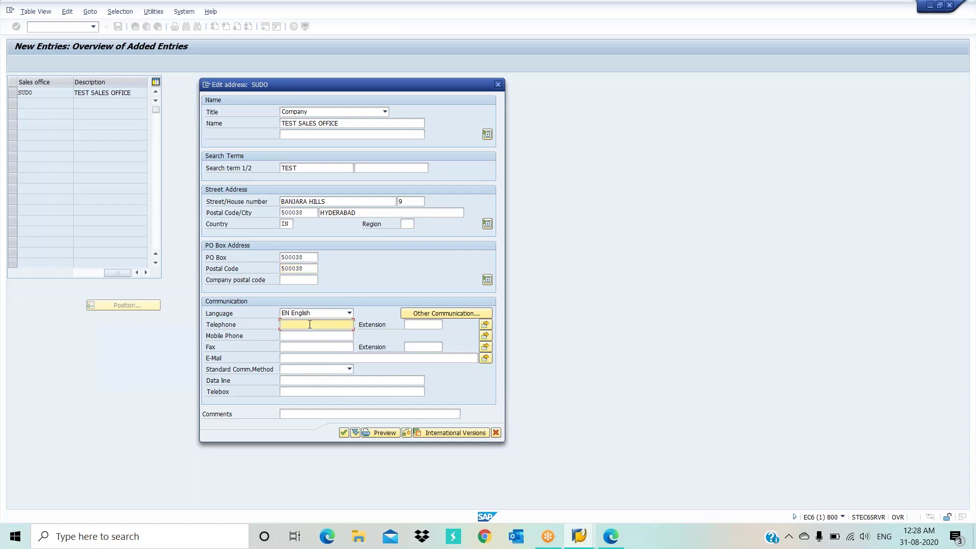
pyautogui.click(310, 335)
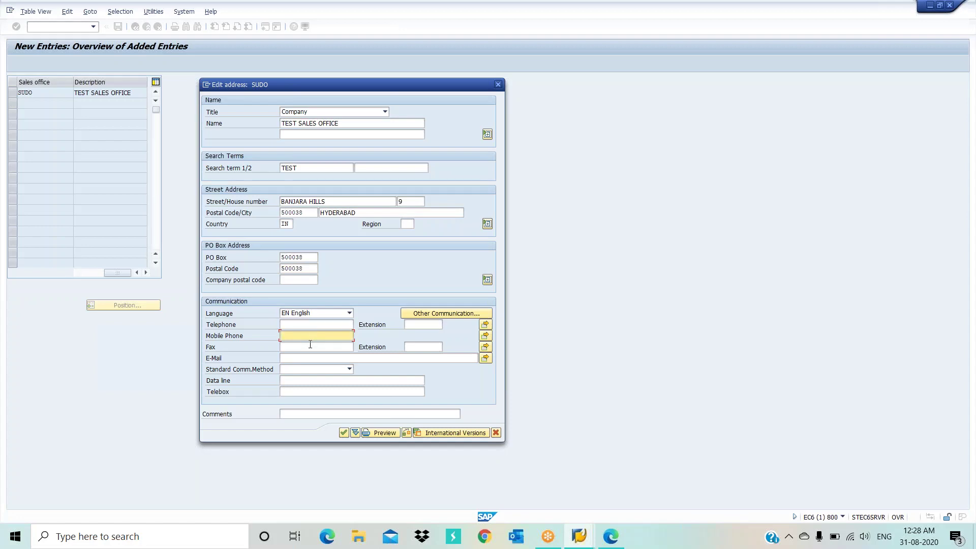
pyautogui.click(310, 346)
pyautogui.click(310, 359)
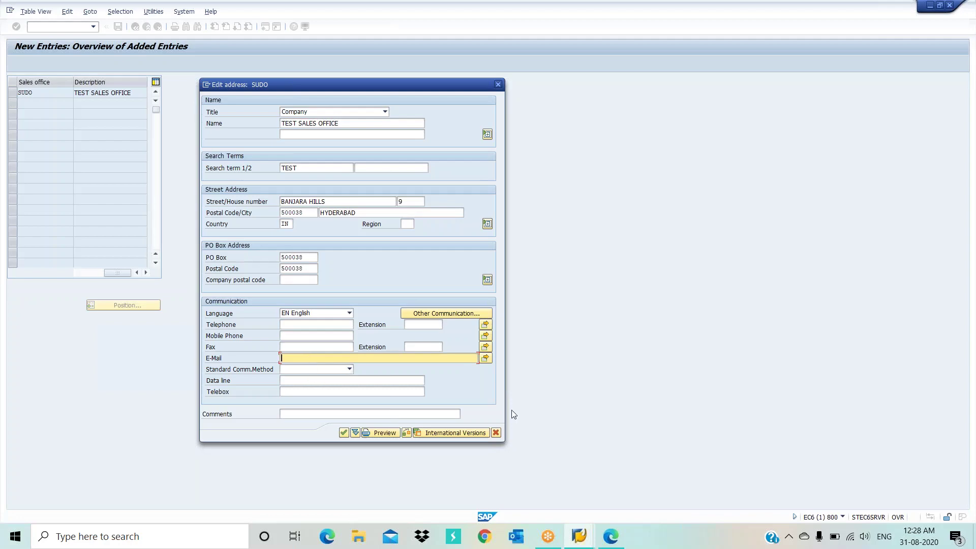
pyautogui.click(344, 433)
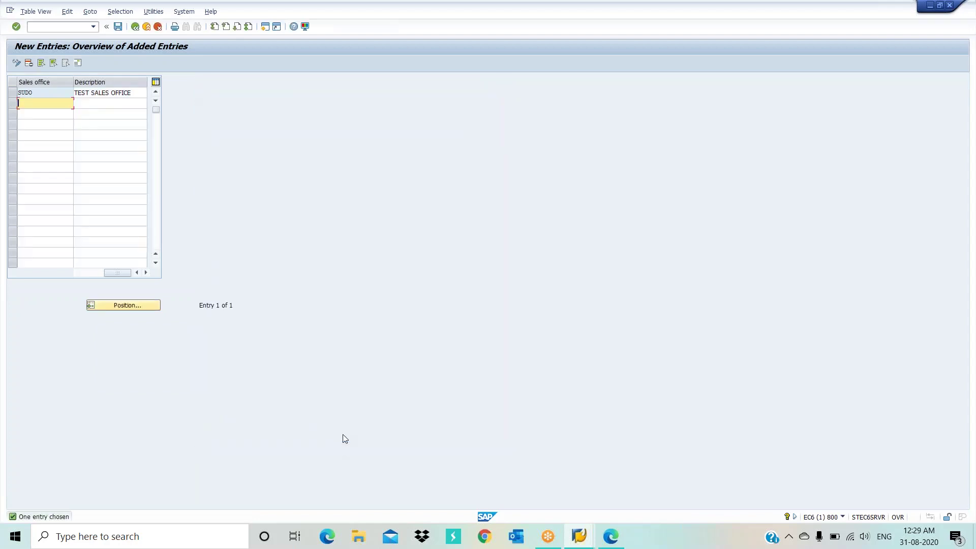
# Save sales office SUDO, leave its activity and open Maintain sales group under Sales and Distribution
pyautogui.click(117, 26)
pyautogui.click(135, 28)
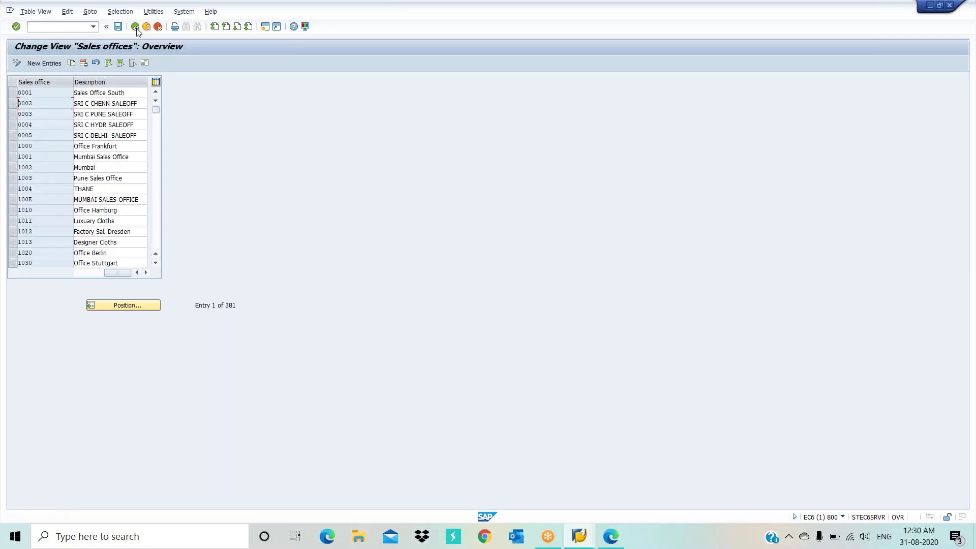
pyautogui.click(136, 27)
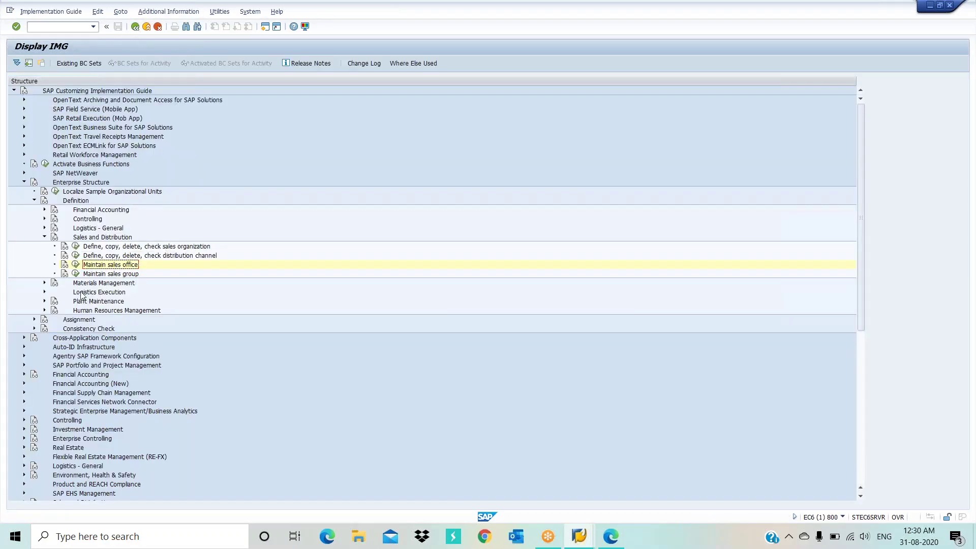
pyautogui.click(76, 274)
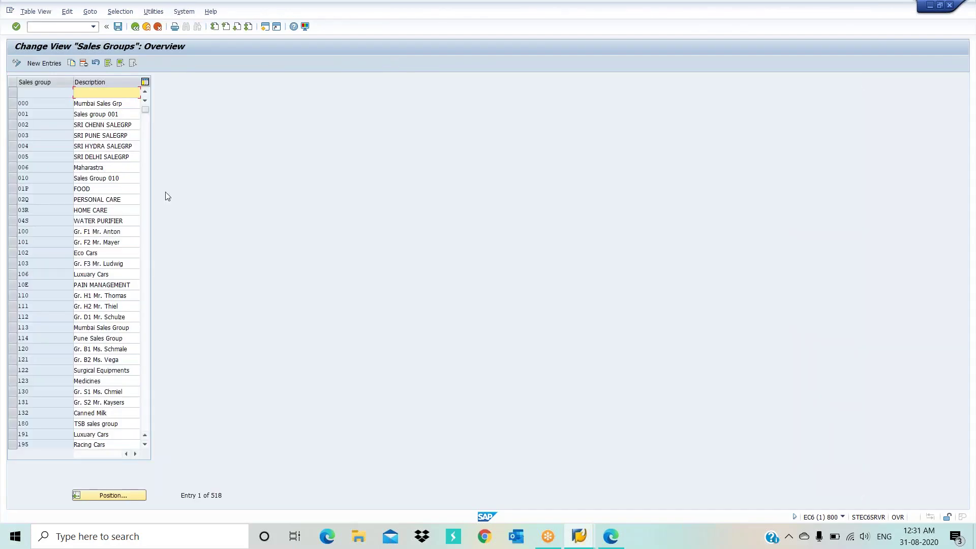
# Create a new sales group entry SU1 with the description TER SALES EXECUTIVE
pyautogui.click(37, 65)
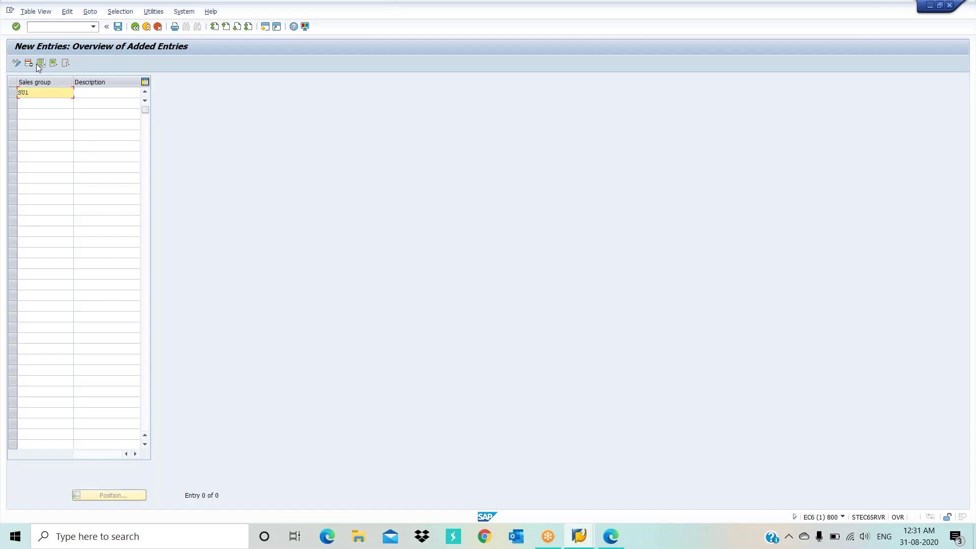
pyautogui.press('Tab')
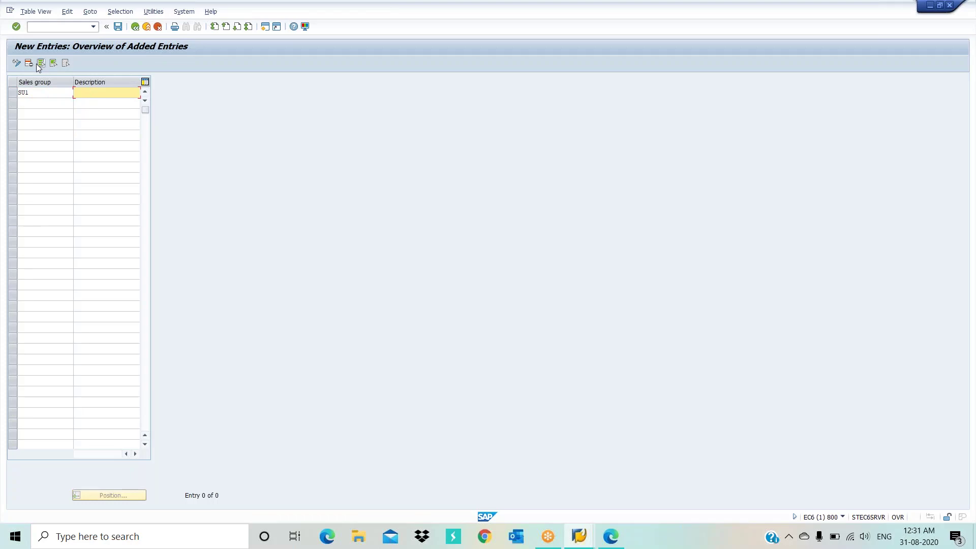
pyautogui.write('TER SALES EXECUTIVE')
pyautogui.press('Return')
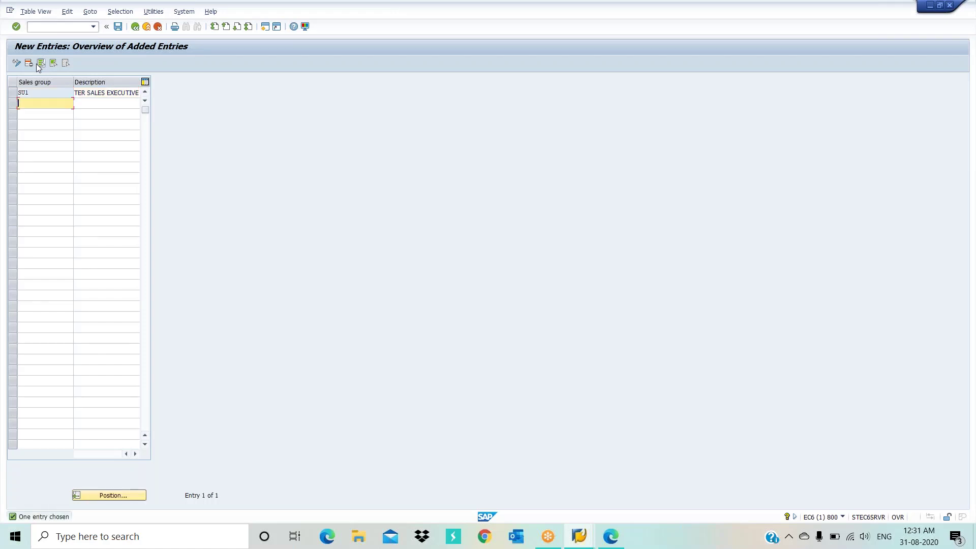
# Add sales group SU2 with the description TER SALES MANAGER and save the new entries
pyautogui.write('SU2')
pyautogui.press('Tab')
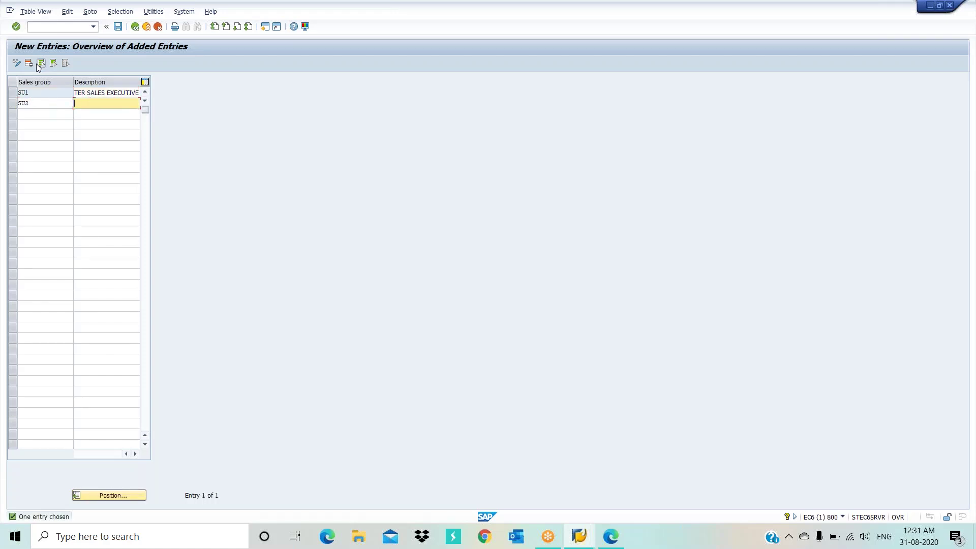
pyautogui.write('TER SAL')
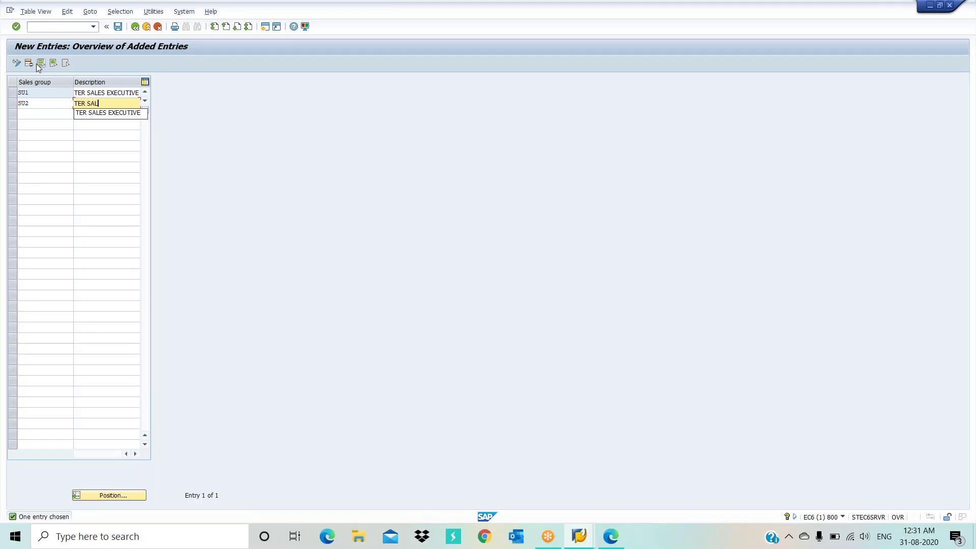
pyautogui.write('ES MANAGER')
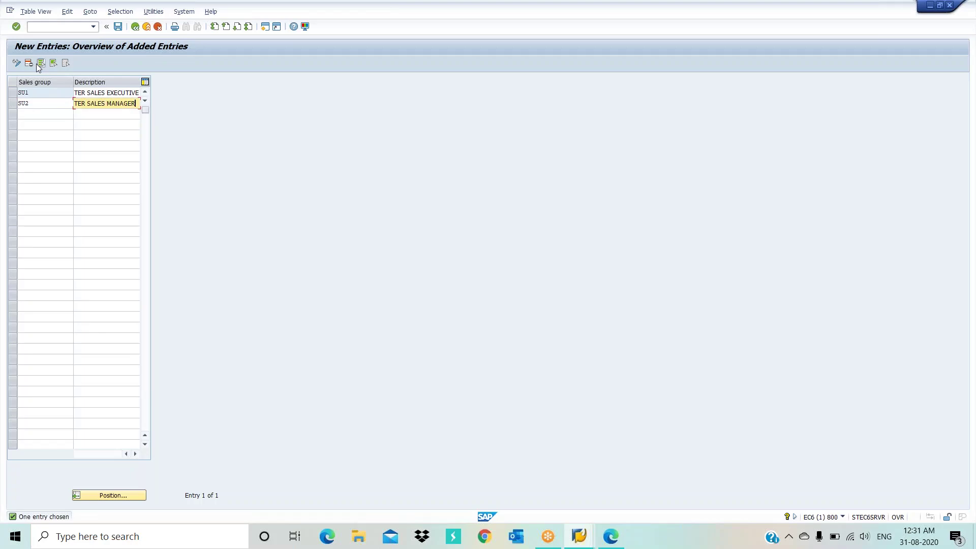
pyautogui.press('Return')
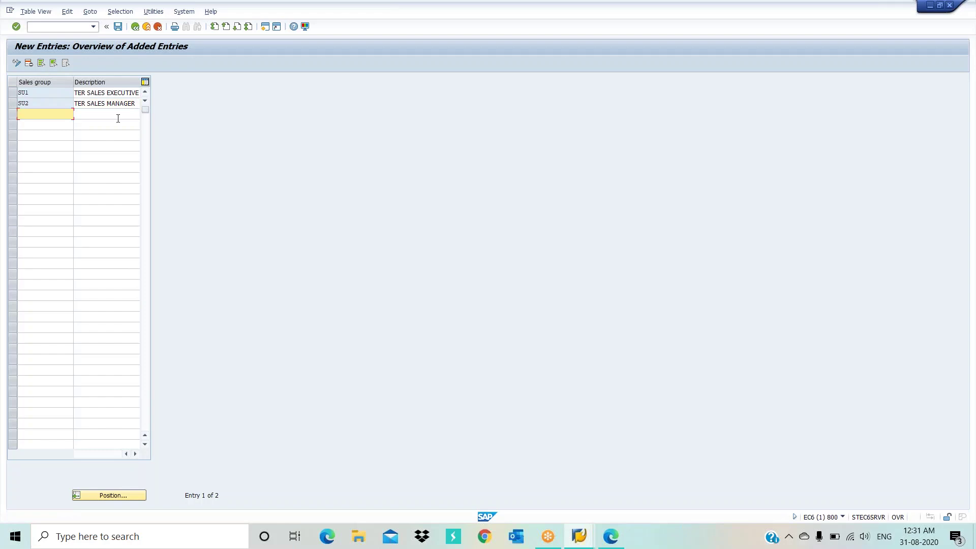
pyautogui.click(117, 27)
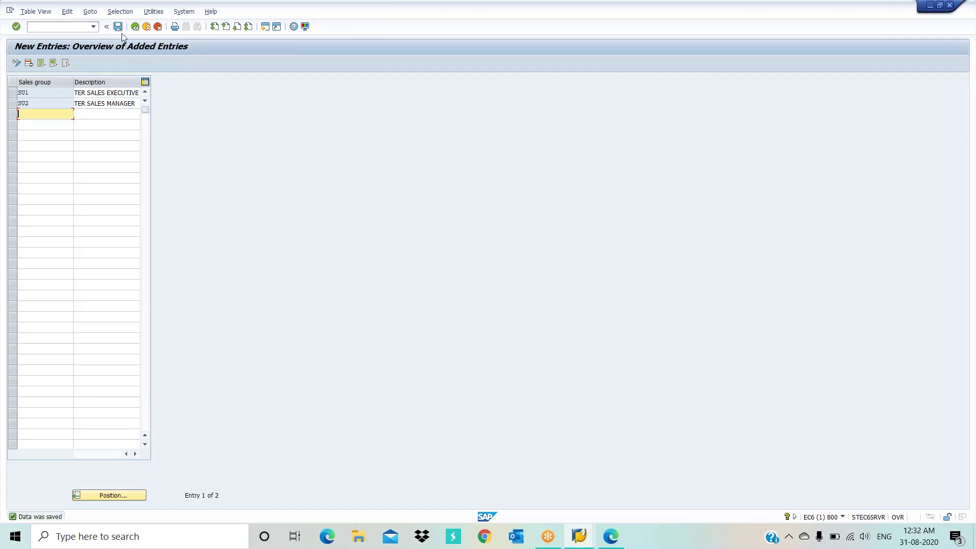
# Return from the sales group activity to the implementation guide and select the sales organization definition activity
pyautogui.click(135, 27)
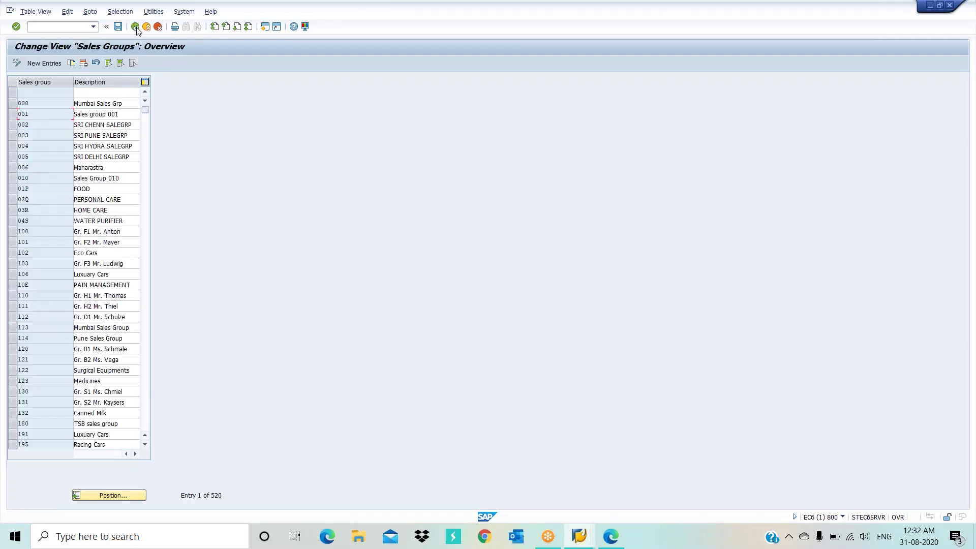
pyautogui.click(135, 27)
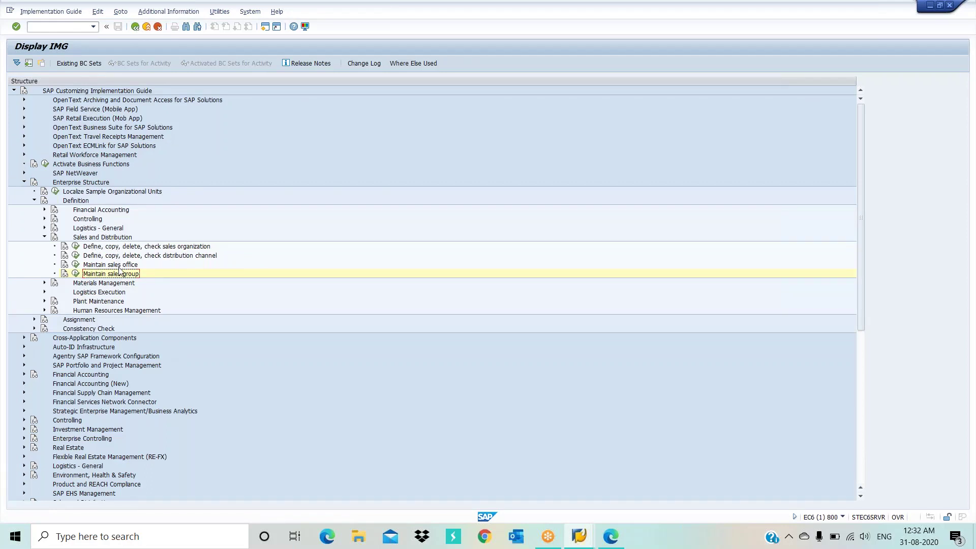
pyautogui.click(173, 248)
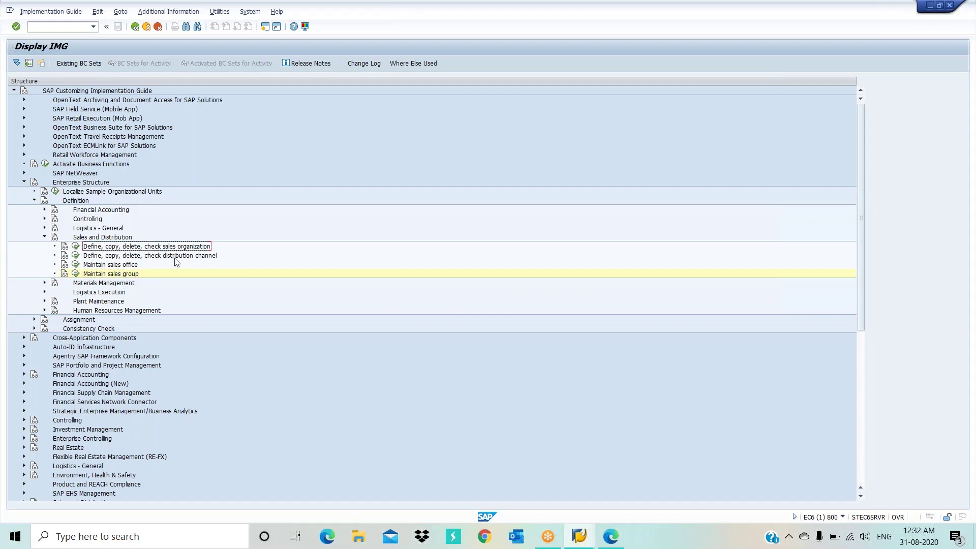
# Collapse the Sales and Distribution definitions and expand Logistics - General in the enterprise structure
pyautogui.click(175, 258)
pyautogui.click(133, 272)
pyautogui.click(187, 258)
pyautogui.press('Left')
pyautogui.press('Left')
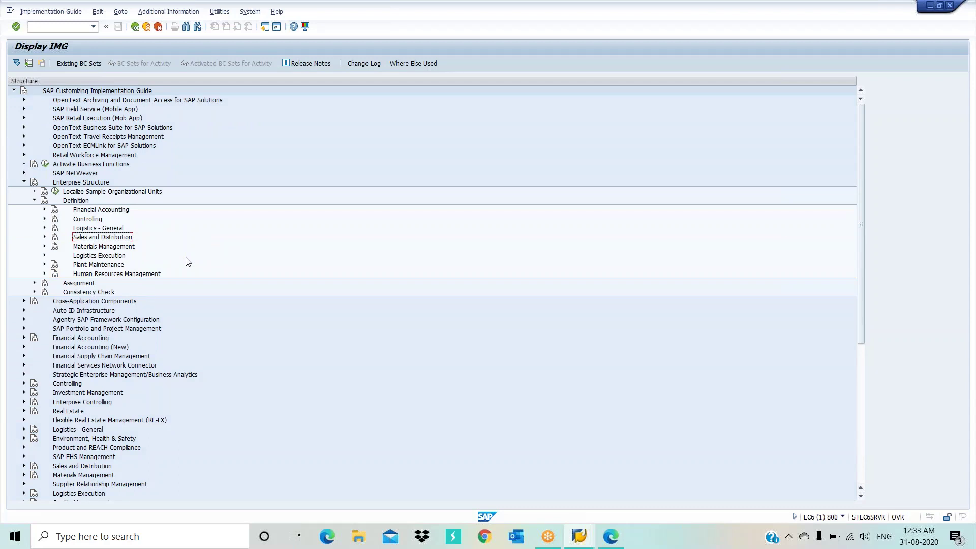
pyautogui.press('Up')
pyautogui.press('Right')
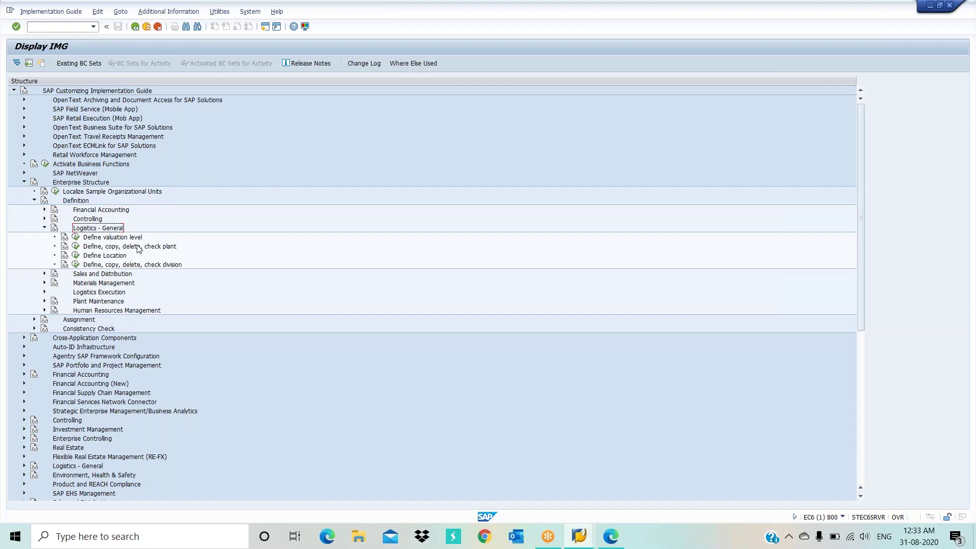
# Open the Define Plant activity from the plant definition under Logistics - General
pyautogui.click(138, 248)
pyautogui.click(76, 247)
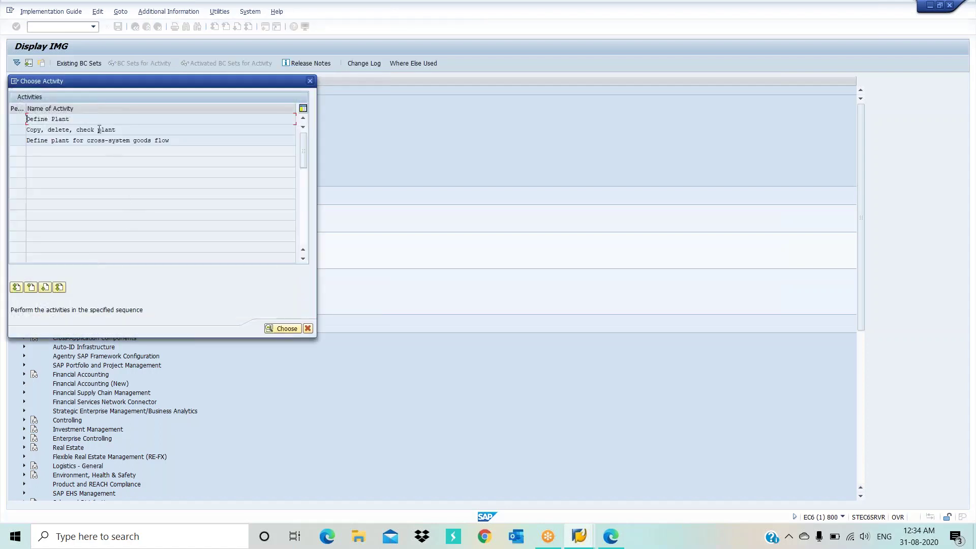
pyautogui.doubleClick(85, 117)
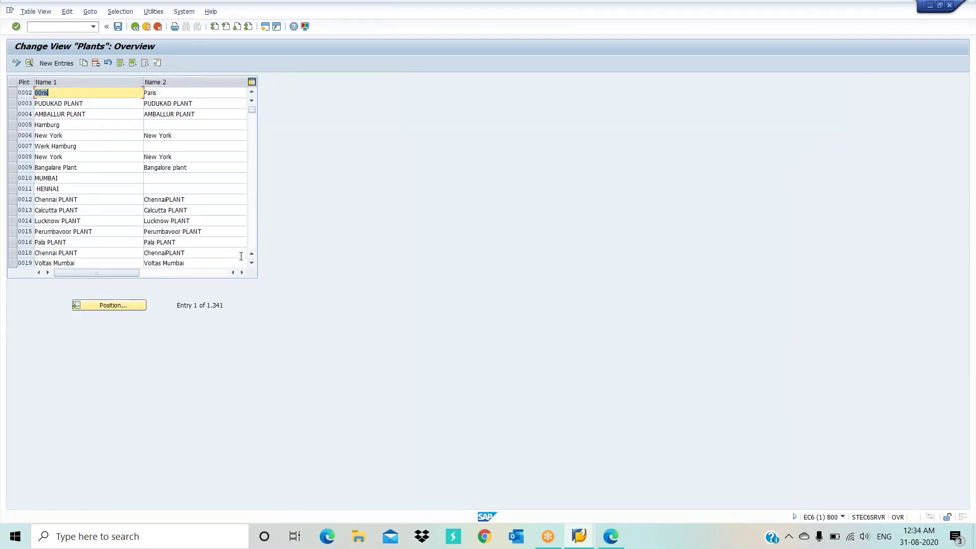
# Select plant 1000 (Hamburg) in the plants overview and copy it as the template for a new plant
pyautogui.click(253, 263)
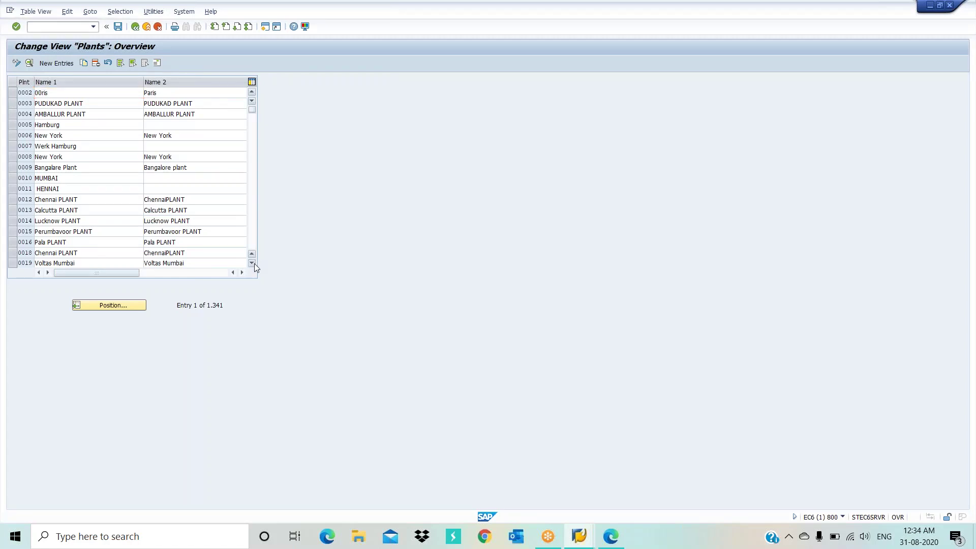
pyautogui.click(253, 263)
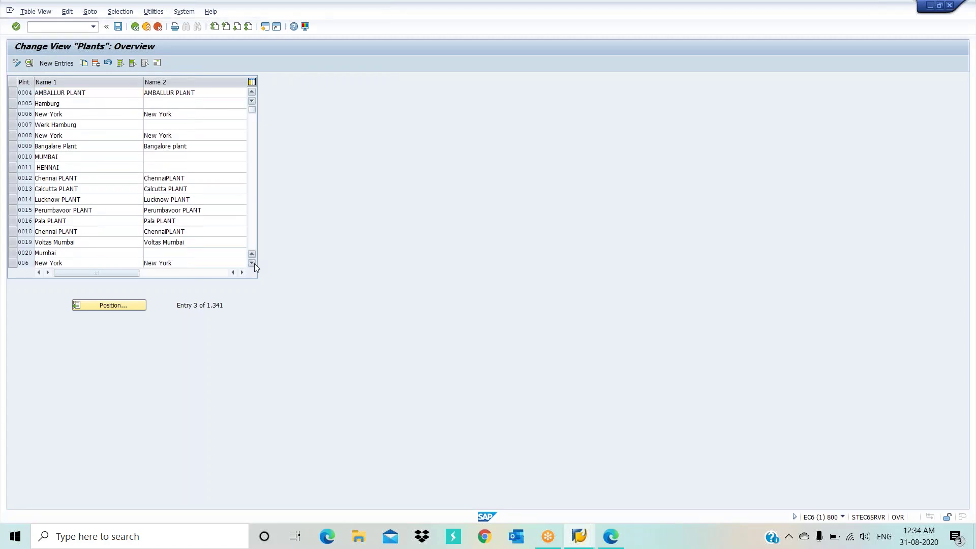
pyautogui.click(253, 263)
pyautogui.click(252, 263)
pyautogui.click(252, 263)
pyautogui.click(252, 263)
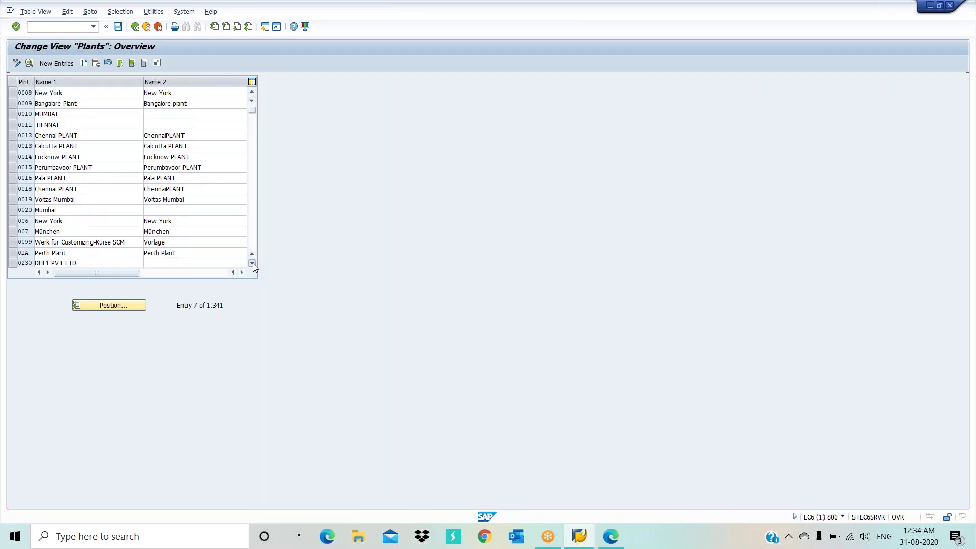
pyautogui.click(252, 263)
pyautogui.click(252, 263)
pyautogui.click(252, 263)
pyautogui.click(252, 263)
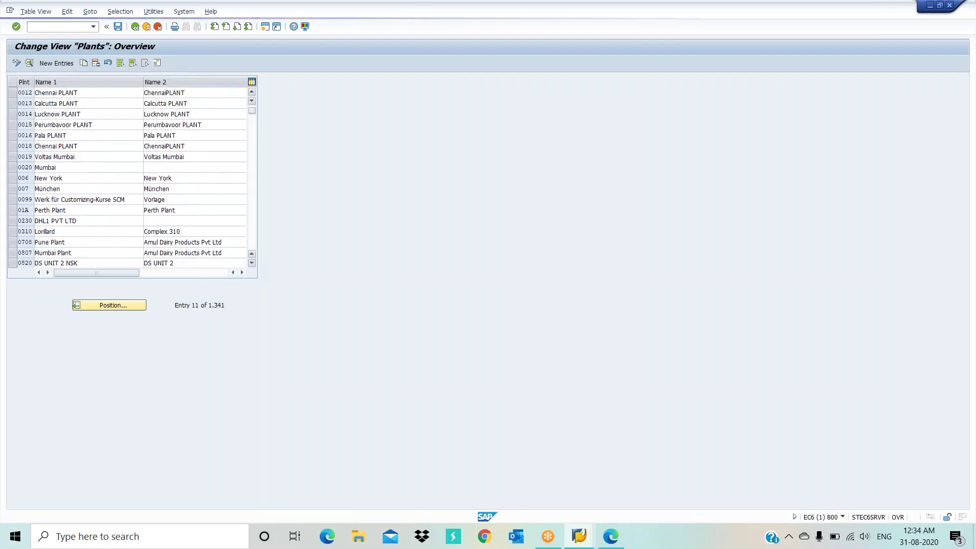
pyautogui.click(252, 263)
pyautogui.click(252, 263)
pyautogui.click(252, 263)
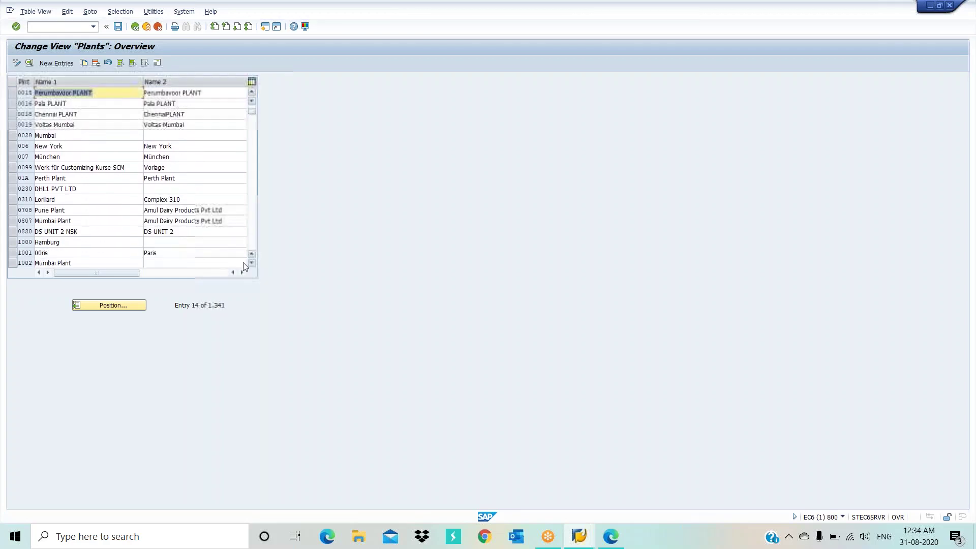
pyautogui.click(13, 243)
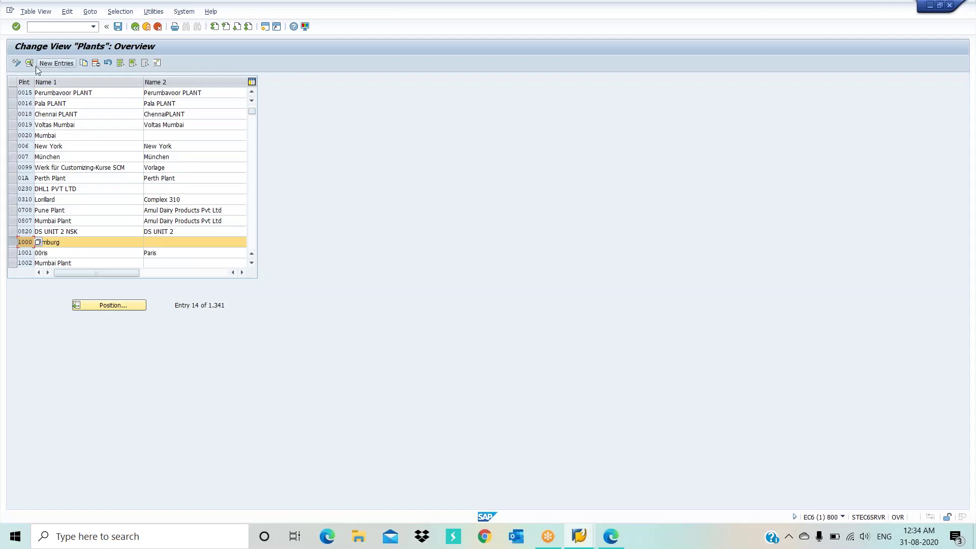
pyautogui.click(84, 63)
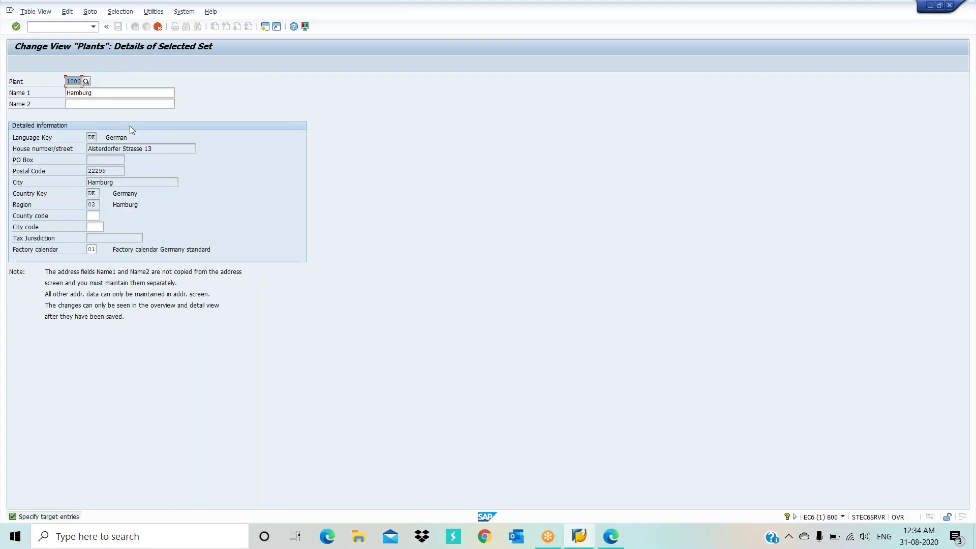
# Give the copied plant the key SUDP and Name 1 TEST PLANT 1, and continue to its address data
pyautogui.write('SUD')
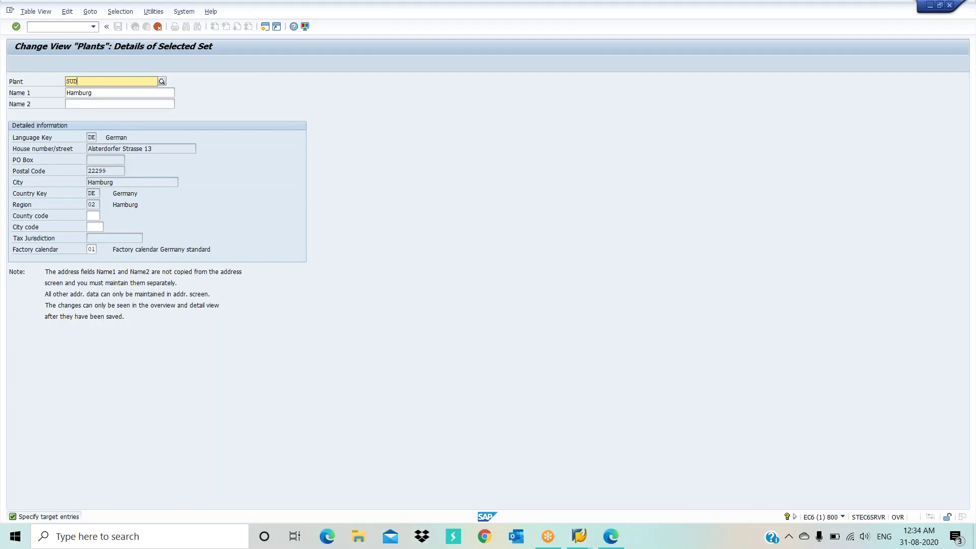
pyautogui.write('P')
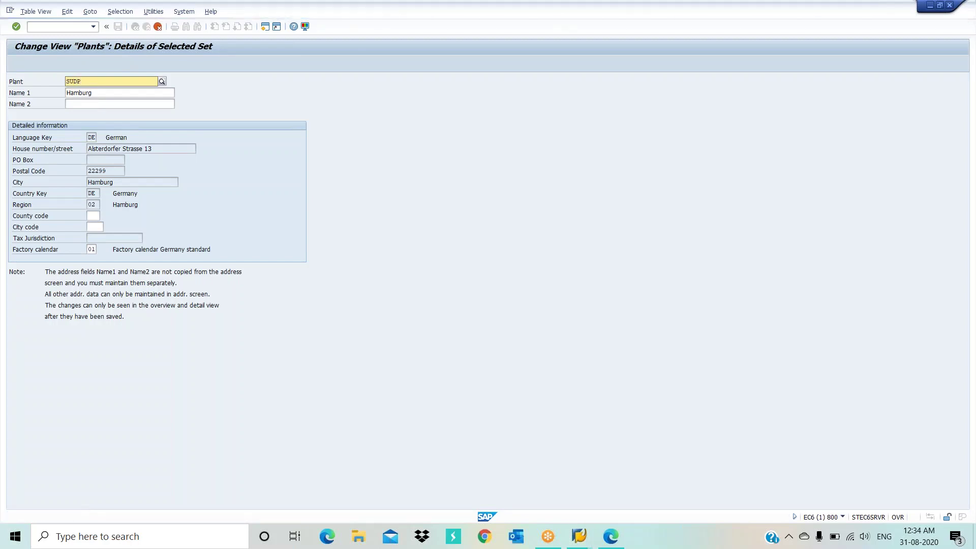
pyautogui.press('Tab')
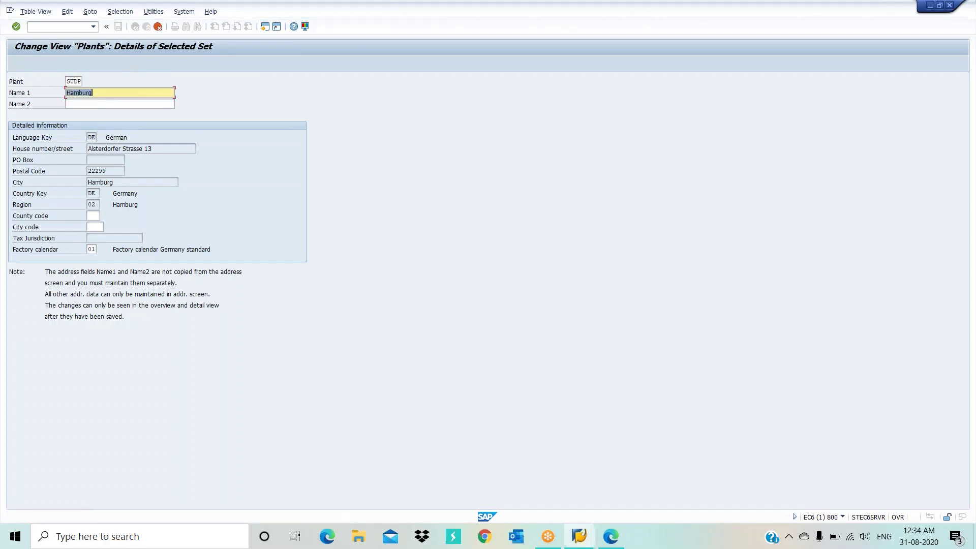
pyautogui.write('TEST PLANT 1')
pyautogui.press('Tab')
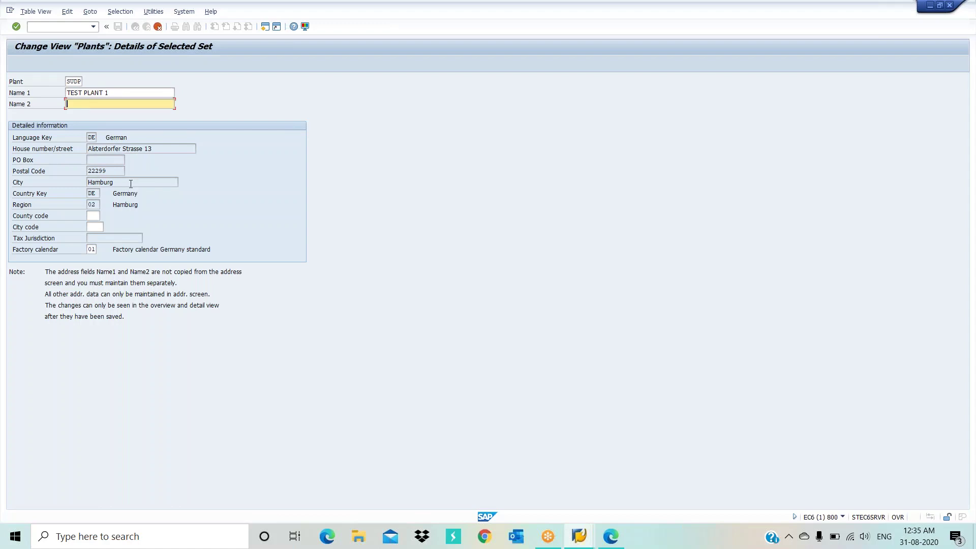
pyautogui.press('Return')
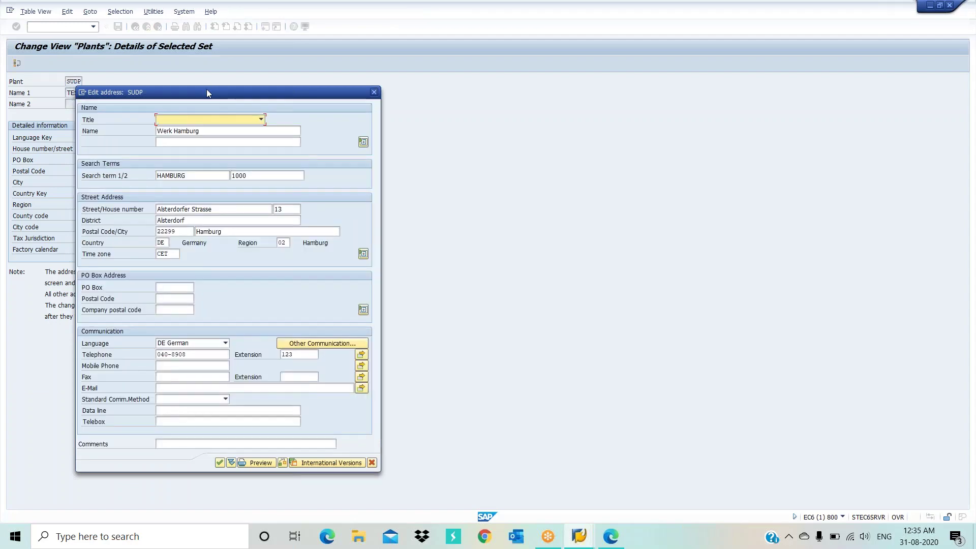
# Set the title in the plant's address to Company and replace the name with TEST PLANT 1
pyautogui.moveTo(218, 97); pyautogui.dragTo(334, 85)
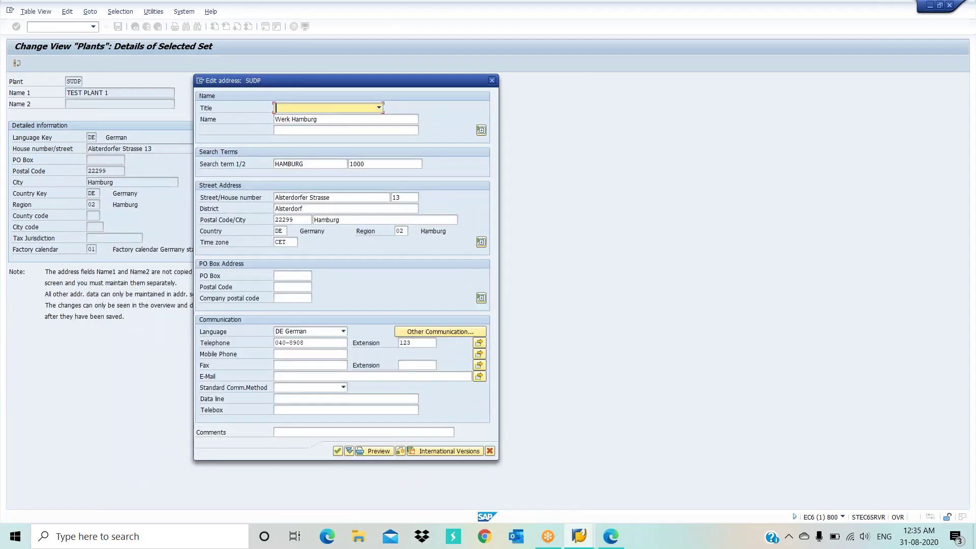
pyautogui.click(332, 109)
pyautogui.click(315, 118)
pyautogui.click(319, 119)
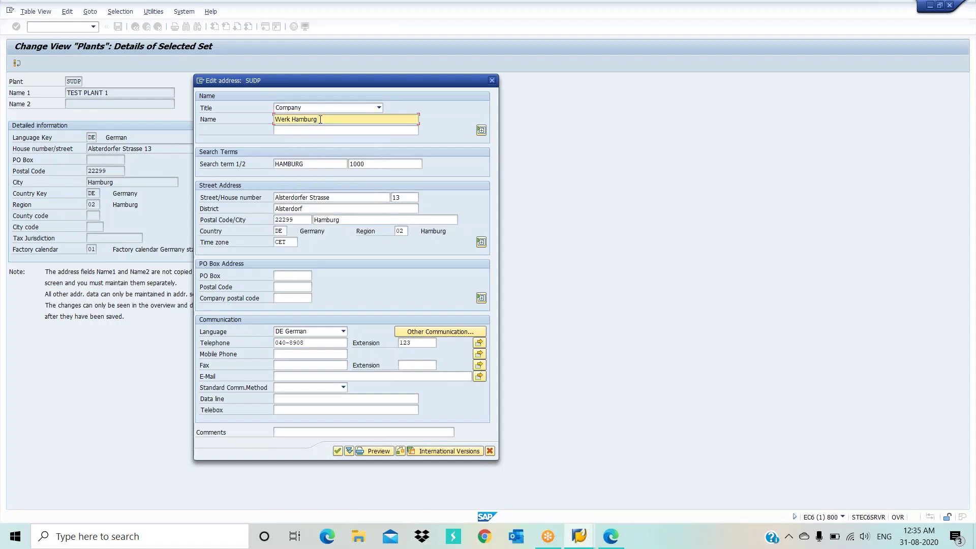
pyautogui.press('BackSpace')
pyautogui.press('BackSpace')
pyautogui.press('BackSpace')
pyautogui.press('BackSpace')
pyautogui.press('BackSpace')
pyautogui.press('BackSpace')
pyautogui.press('BackSpace')
pyautogui.press('BackSpace')
pyautogui.press('BackSpace')
pyautogui.press('BackSpace')
pyautogui.press('BackSpace')
pyautogui.write('TES')
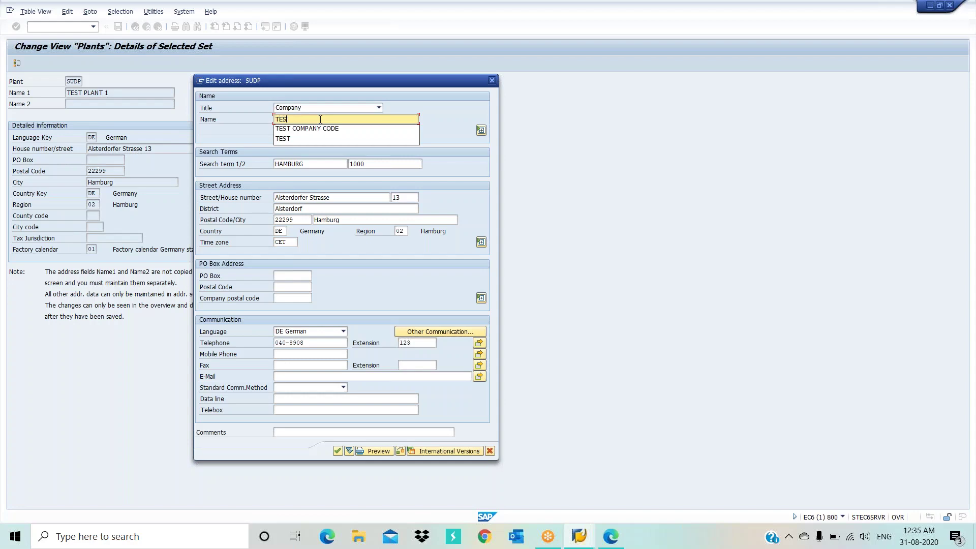
pyautogui.write('T PLA')
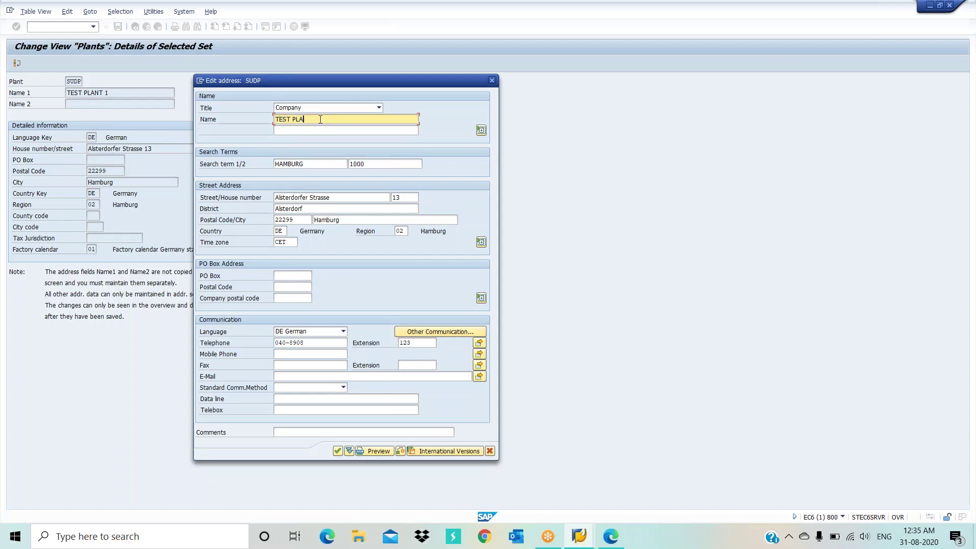
pyautogui.write('NT 1')
pyautogui.press('Tab')
pyautogui.press('Tab')
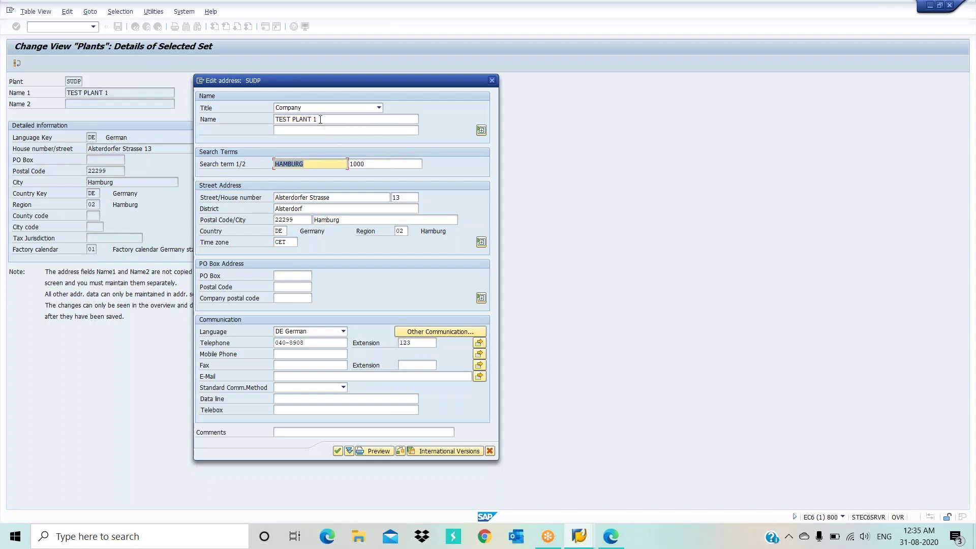
# Set the plant address's first search term to TEST and clear the second search term
pyautogui.write('TEST')
pyautogui.press('Tab')
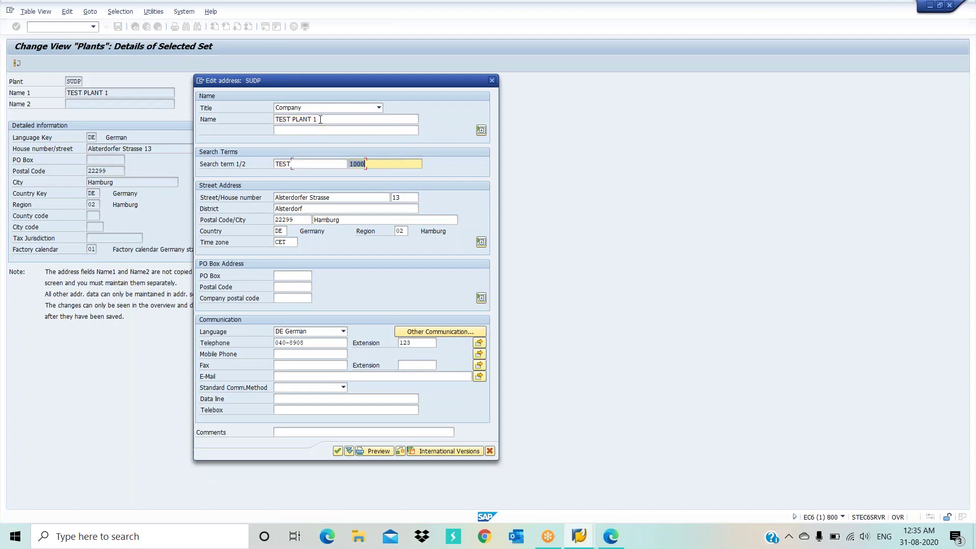
pyautogui.press('Delete')
pyautogui.press('Tab')
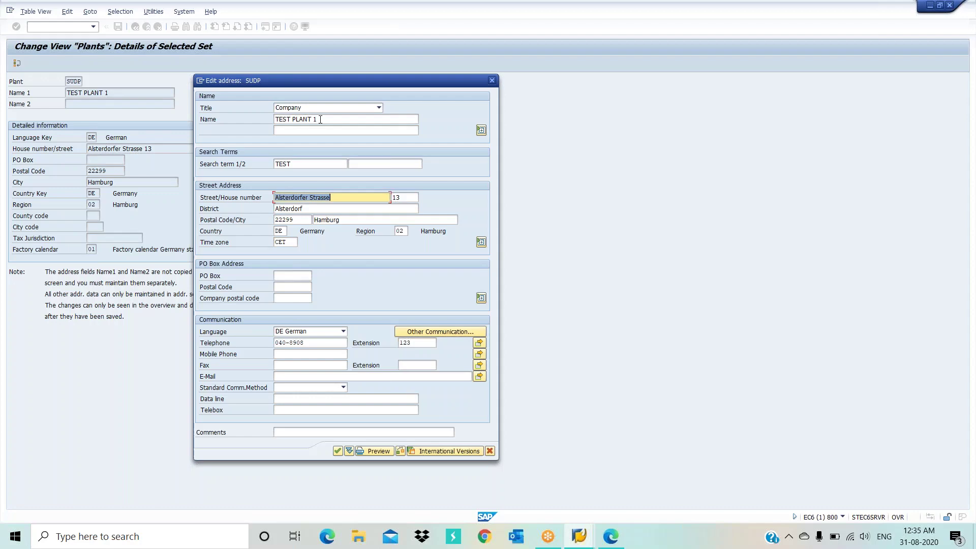
# Replace the street, house number and district in the plant's street address with the new plant's details
pyautogui.write('MEDCHAL')
pyautogui.press('Tab')
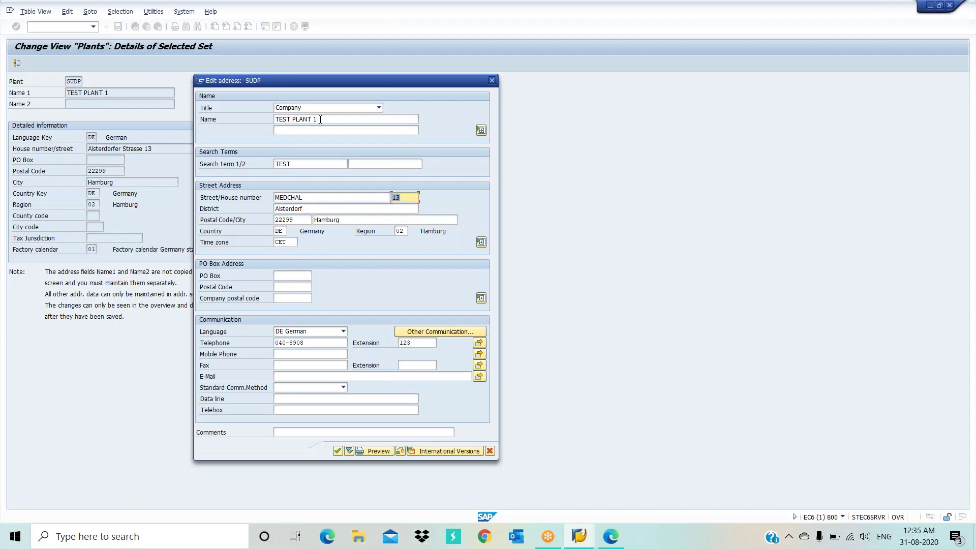
pyautogui.write('717')
pyautogui.press('Tab')
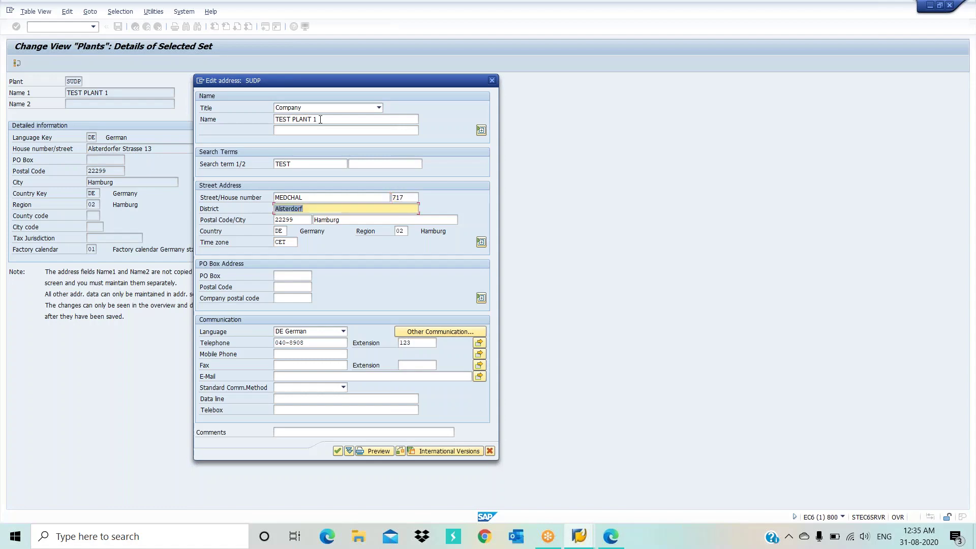
pyautogui.write('RR')
pyautogui.press('Tab')
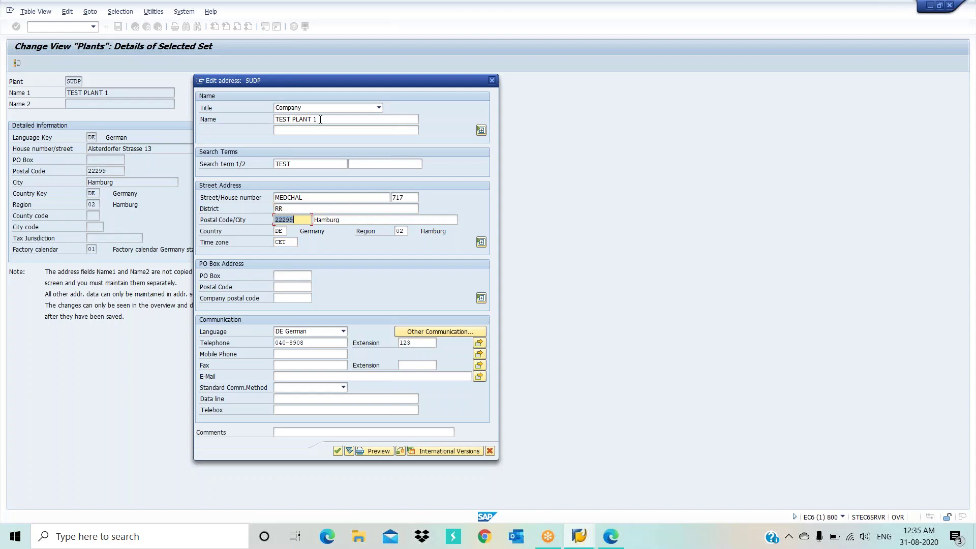
# Enter the new postal code and city in the street address and set the country to IN
pyautogui.write('500')
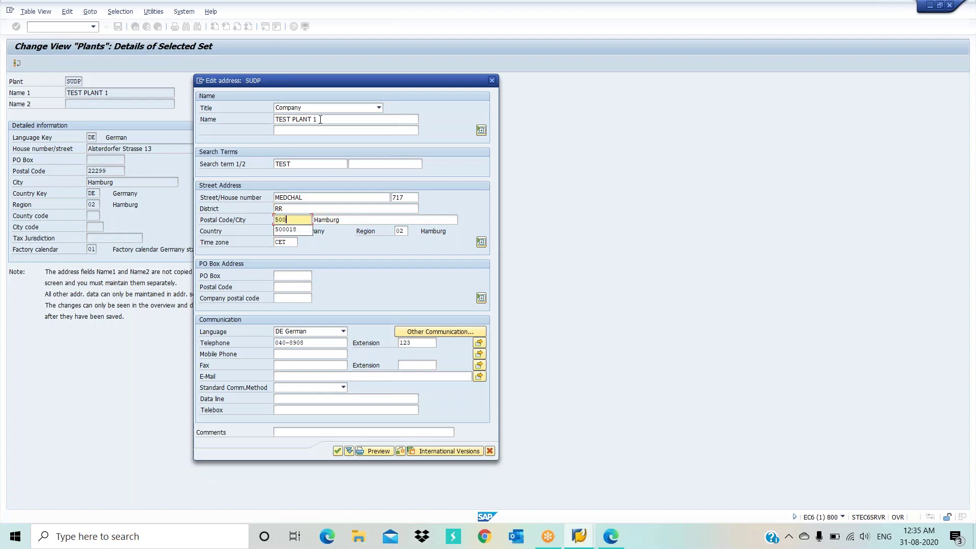
pyautogui.write('078')
pyautogui.press('Tab')
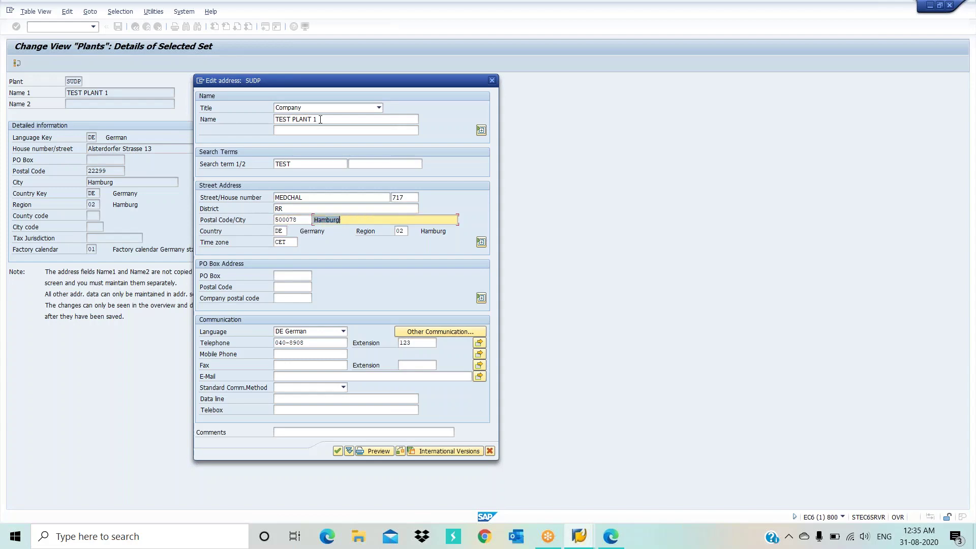
pyautogui.write('HY')
pyautogui.press('Down')
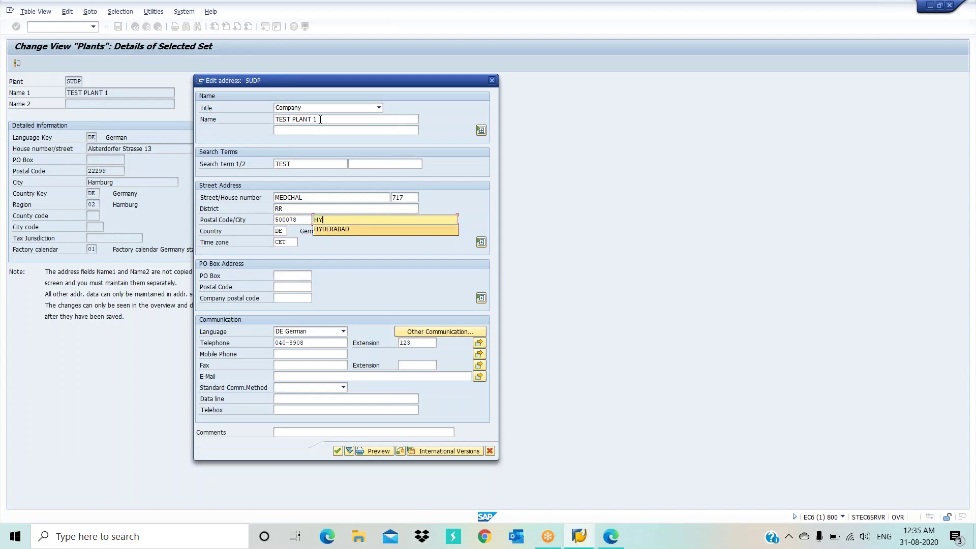
pyautogui.press('Return')
pyautogui.press('Tab')
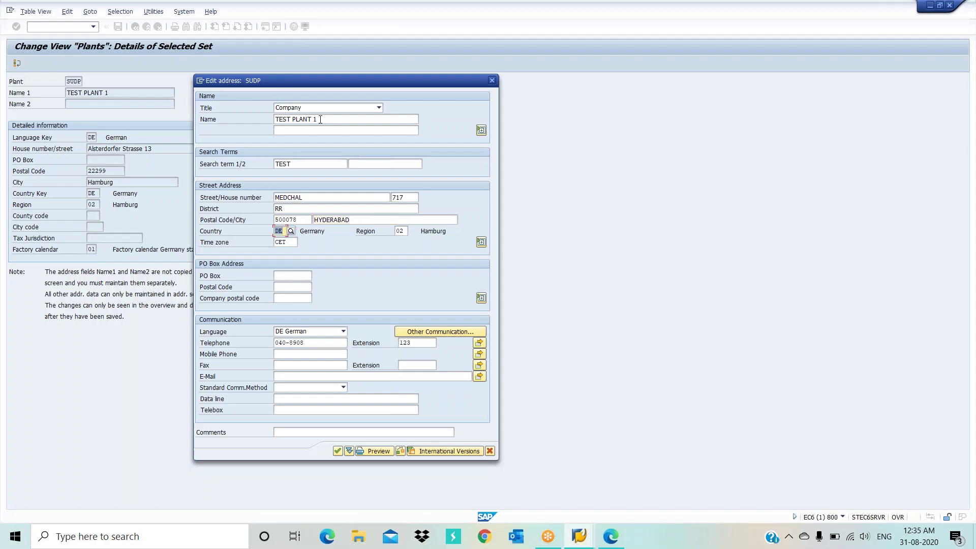
pyautogui.write('IN')
pyautogui.press('Tab')
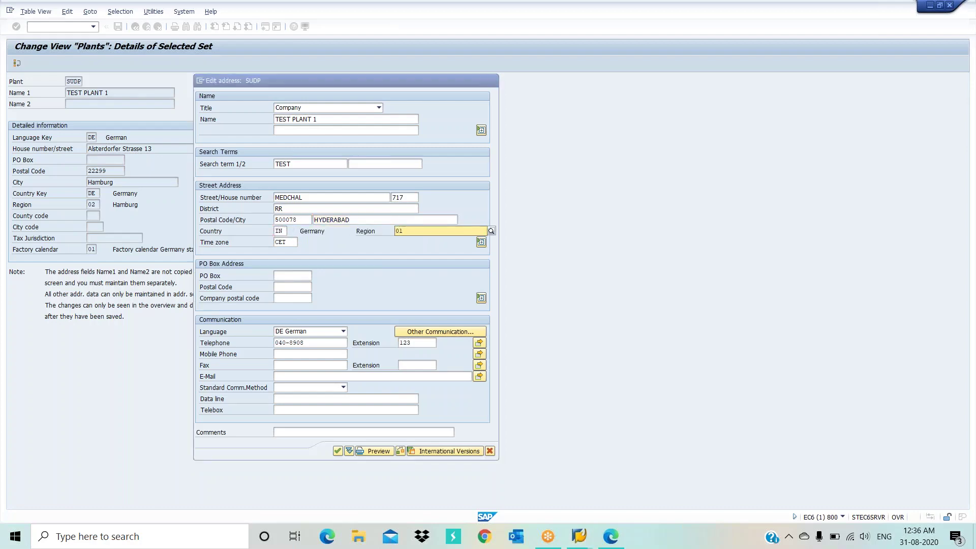
# Fill in the PO box number and its postal code in the plant's PO box address
pyautogui.press('Tab')
pyautogui.press('Tab')
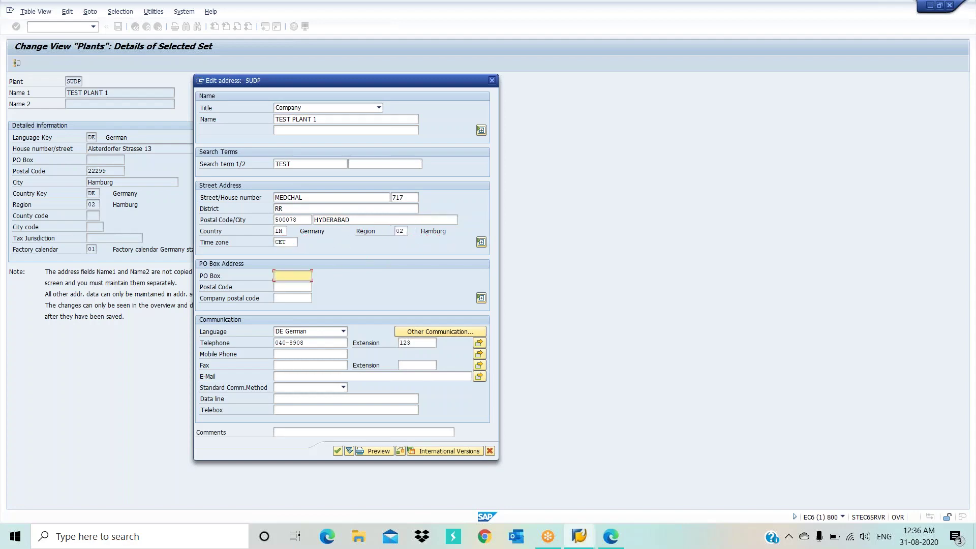
pyautogui.write('500078')
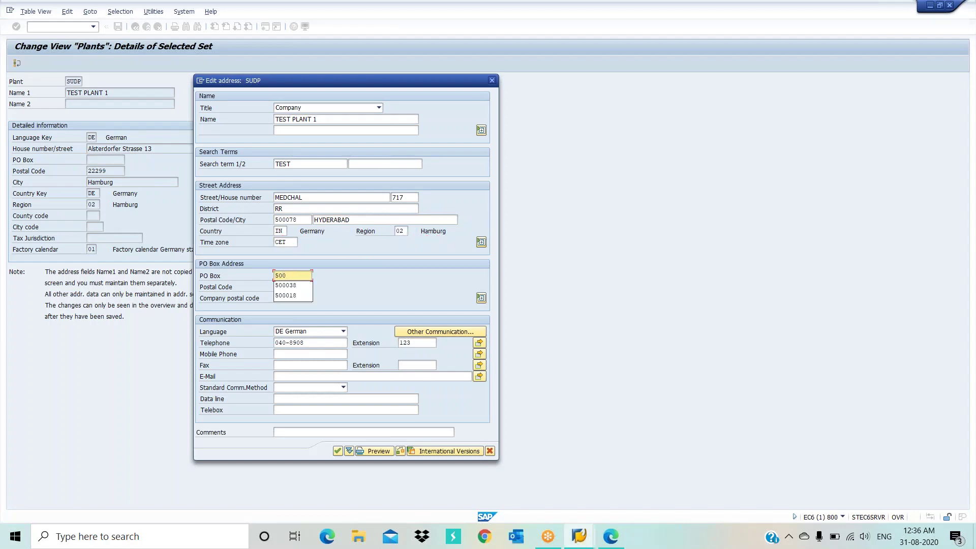
pyautogui.press('Tab')
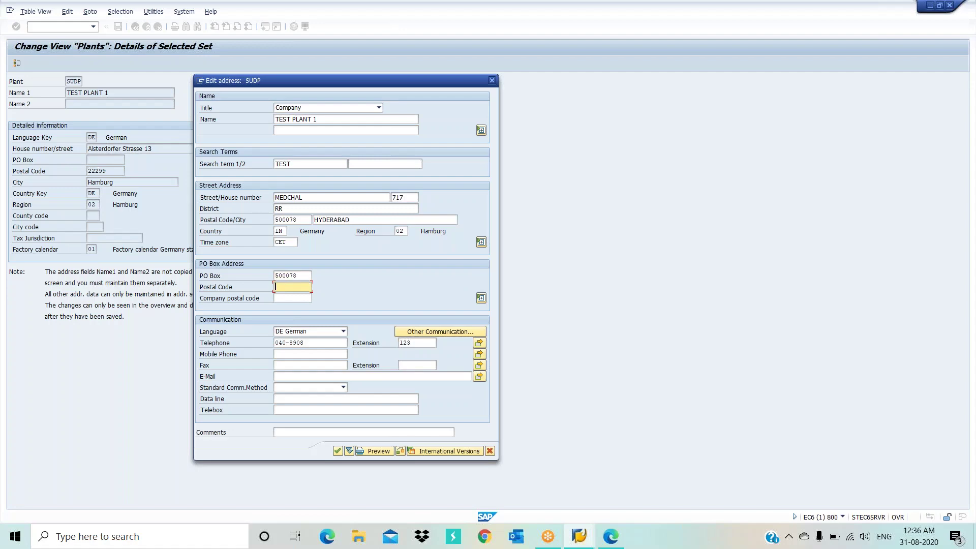
pyautogui.write('500078')
pyautogui.press('Tab')
pyautogui.press('Tab')
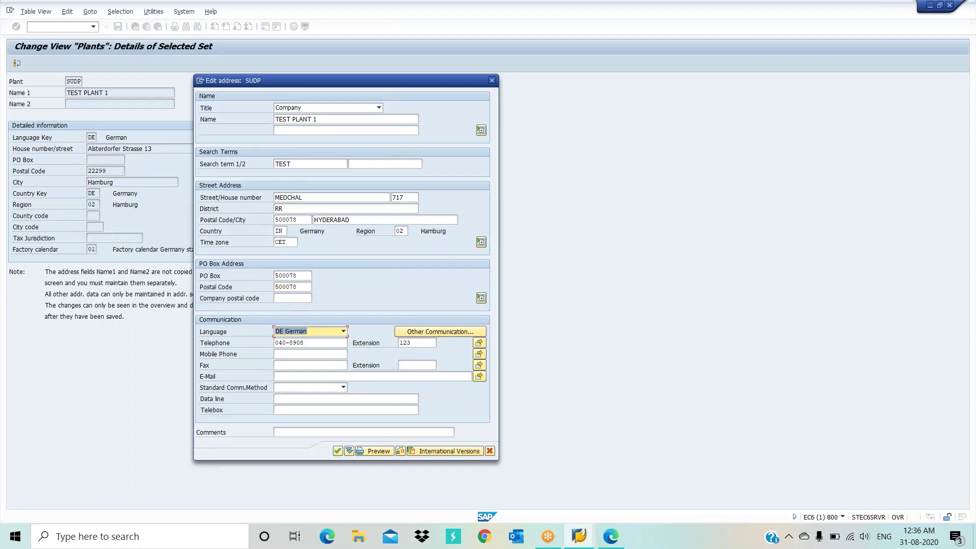
# Set the plant address's communication language to EN English, expand the street address fields, accept the address and save the plant
pyautogui.write('EN English')
pyautogui.click(481, 243)
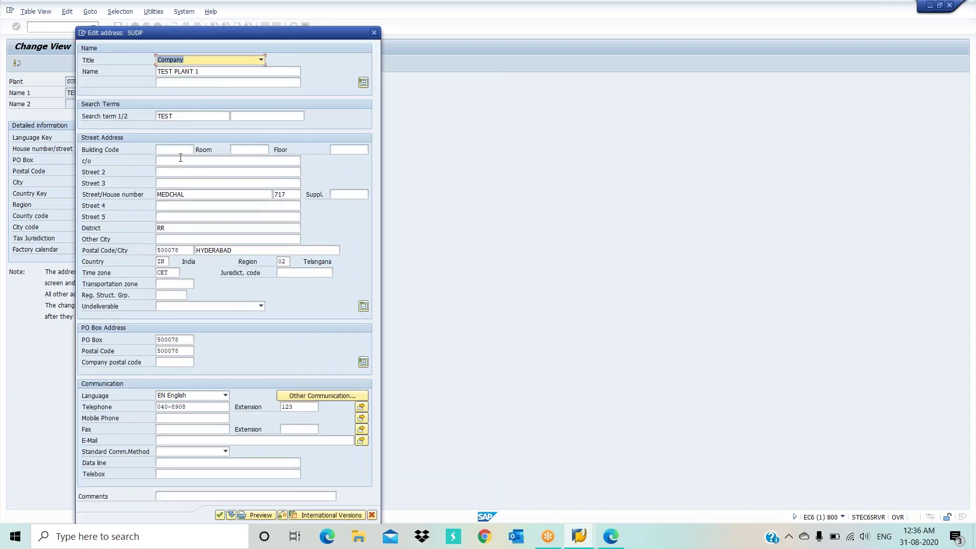
pyautogui.click(177, 150)
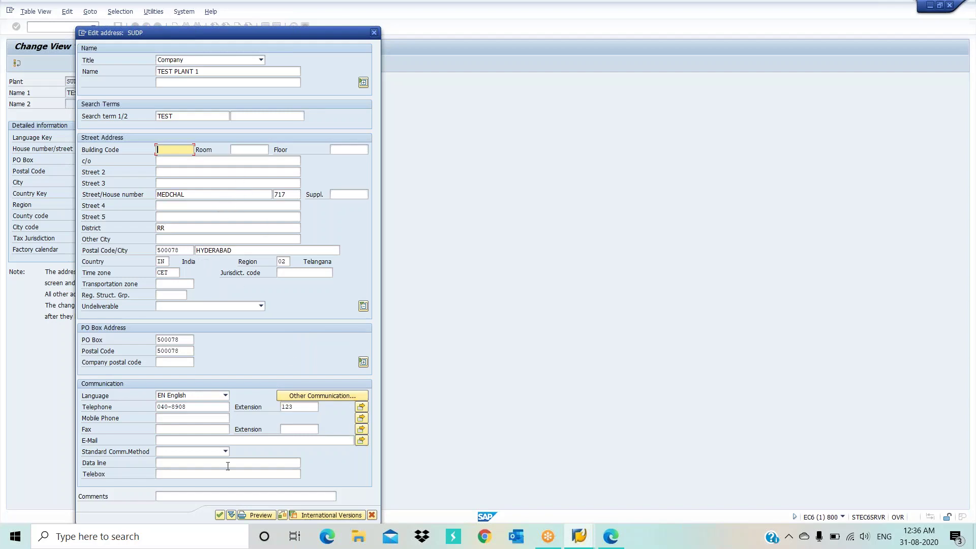
pyautogui.click(220, 516)
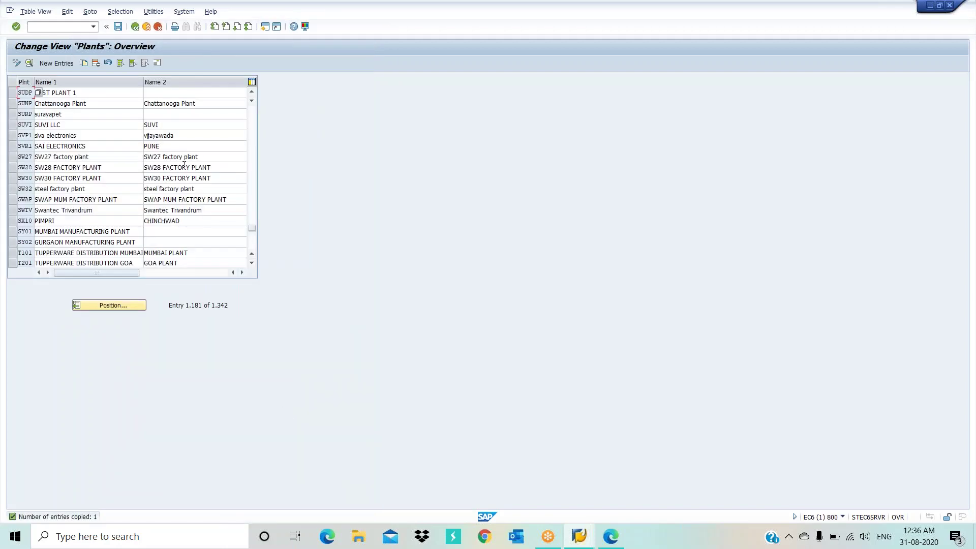
pyautogui.click(118, 27)
# Review the saved details of plant SUDP and return to the plant activity selection
pyautogui.click(11, 95)
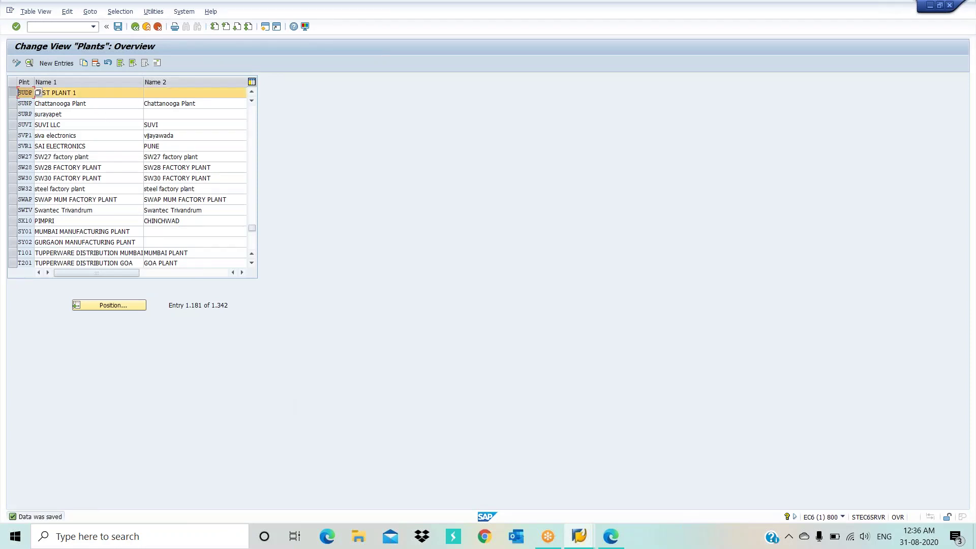
pyautogui.click(29, 64)
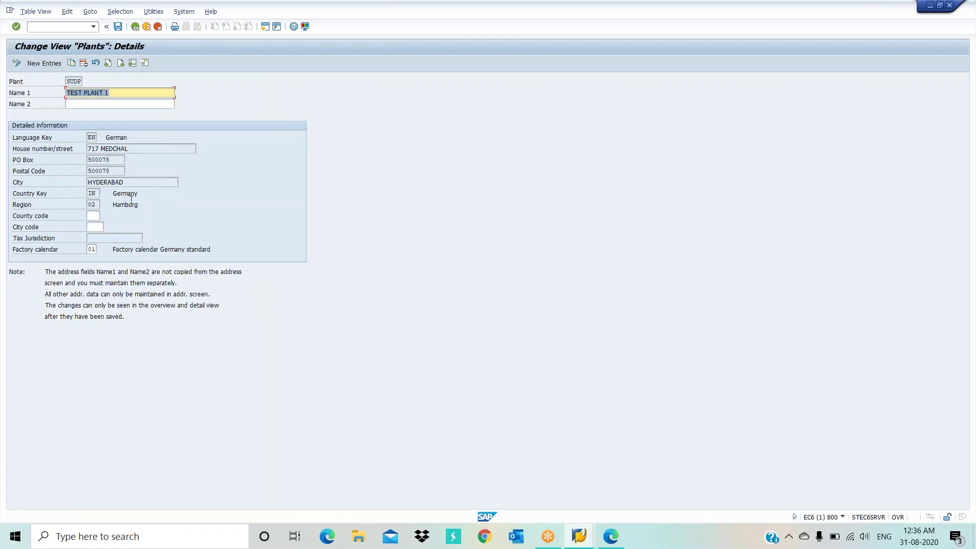
pyautogui.moveTo(141, 194); pyautogui.dragTo(112, 196)
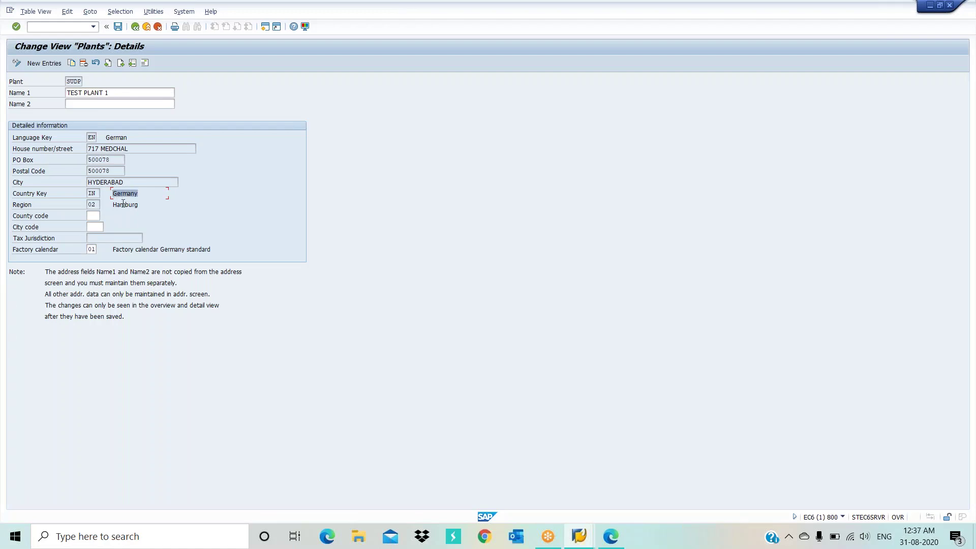
pyautogui.click(134, 28)
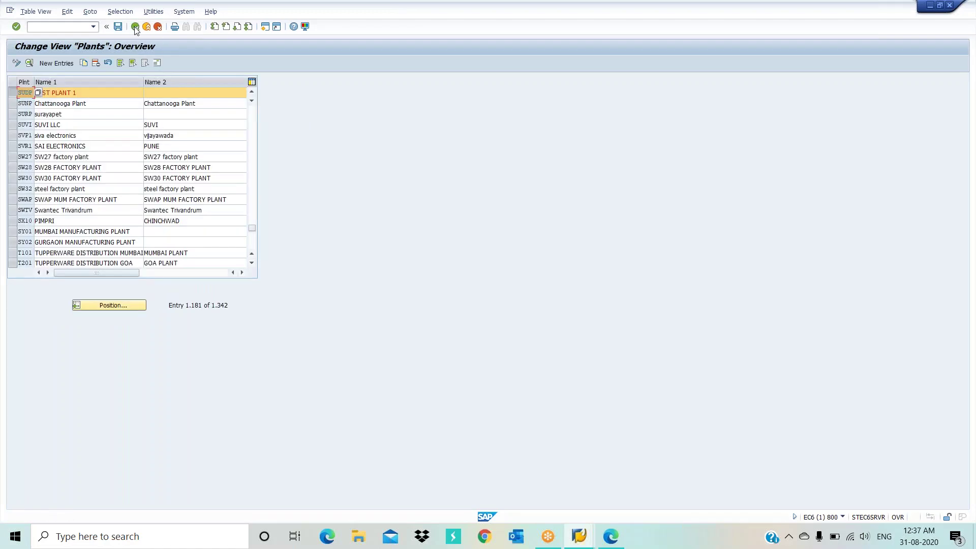
pyautogui.click(135, 27)
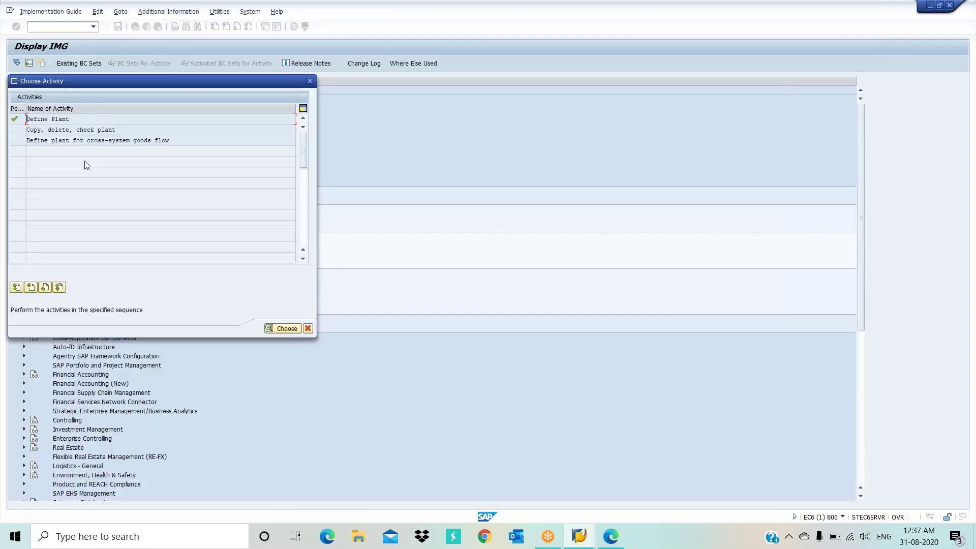
# Reopen the Define Plant activity, position the list on plant SUDP and open its details
pyautogui.doubleClick(69, 118)
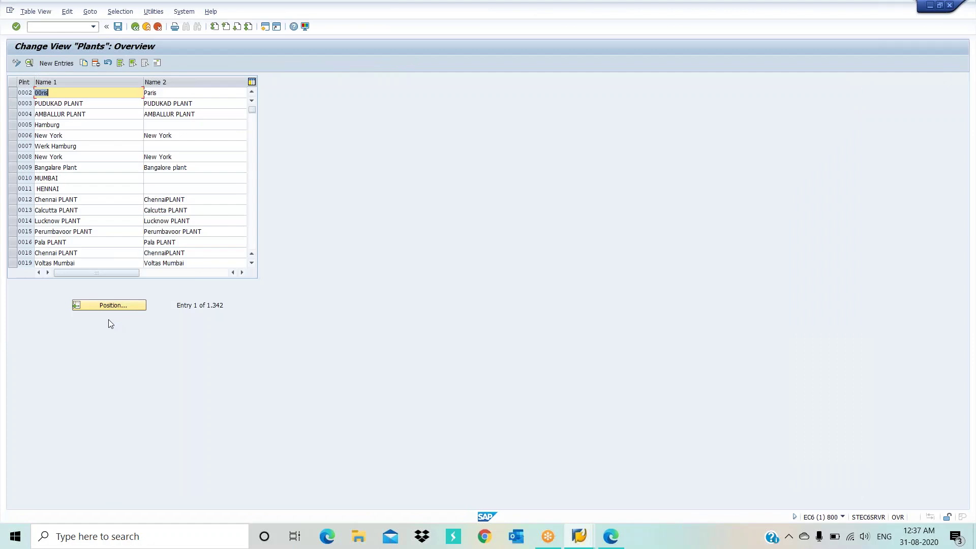
pyautogui.click(116, 310)
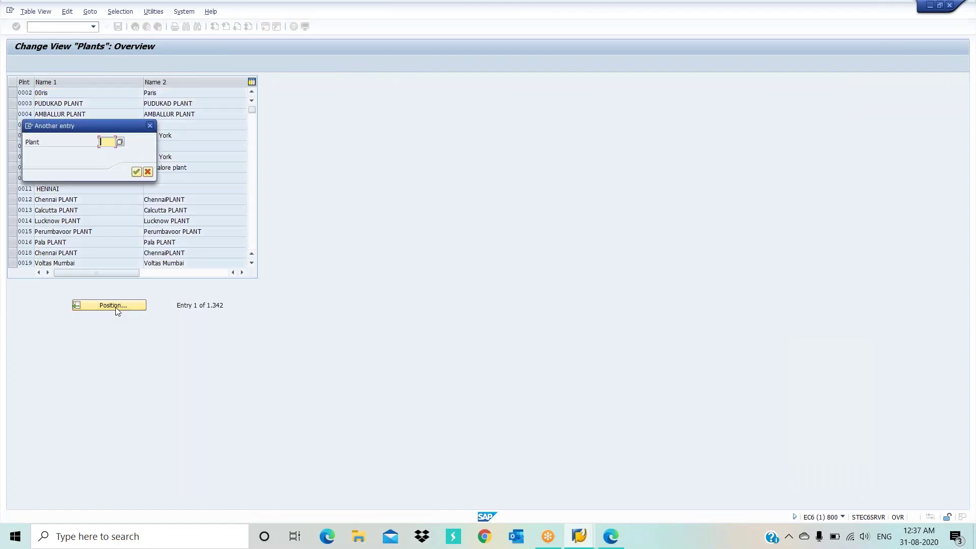
pyautogui.write('SUDP')
pyautogui.press('Return')
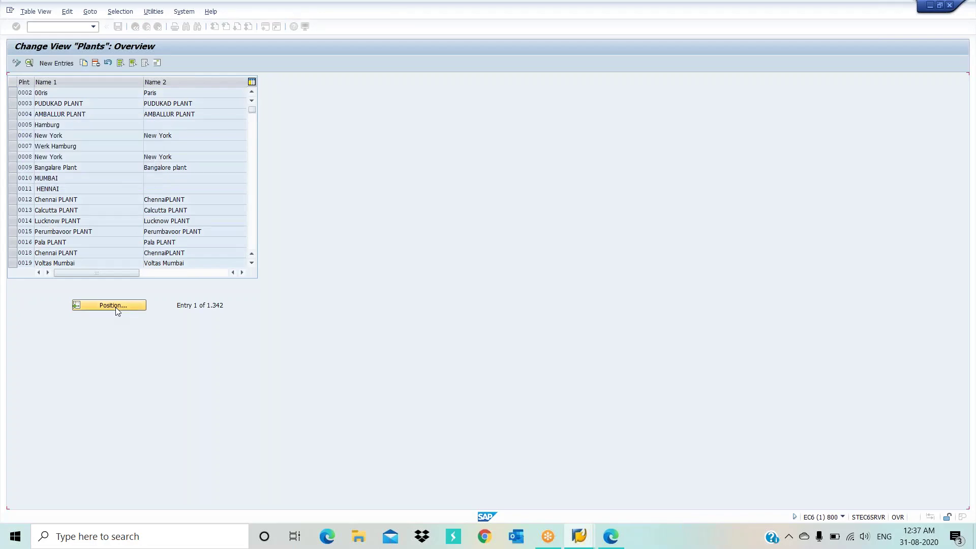
pyautogui.doubleClick(102, 94)
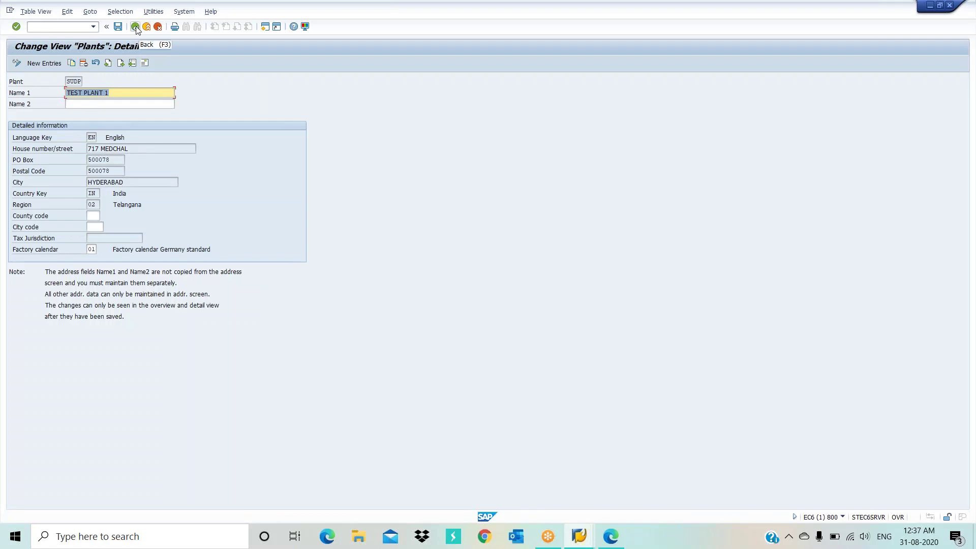
# Change the region in plant SUDP's address to 01, save the plant and return to the IMG structure
pyautogui.click(144, 64)
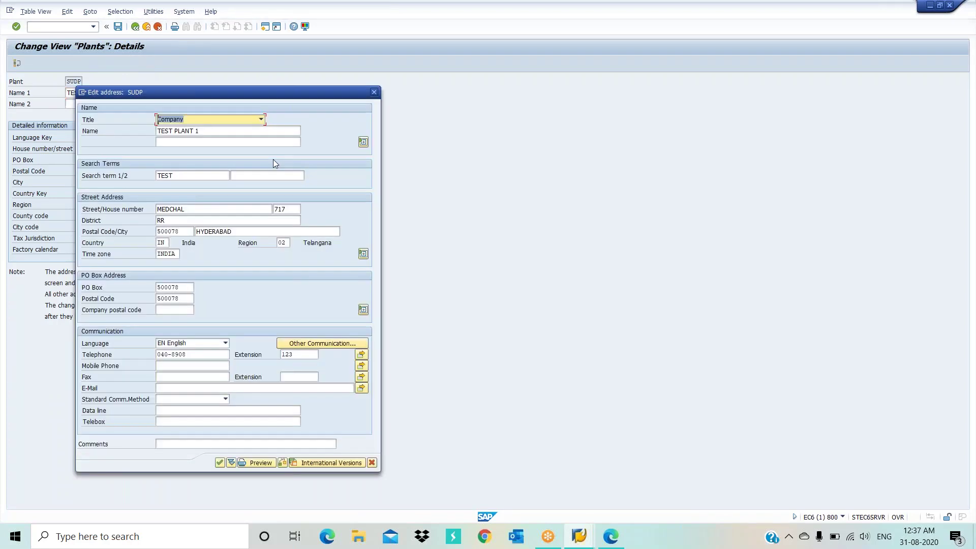
pyautogui.click(287, 243)
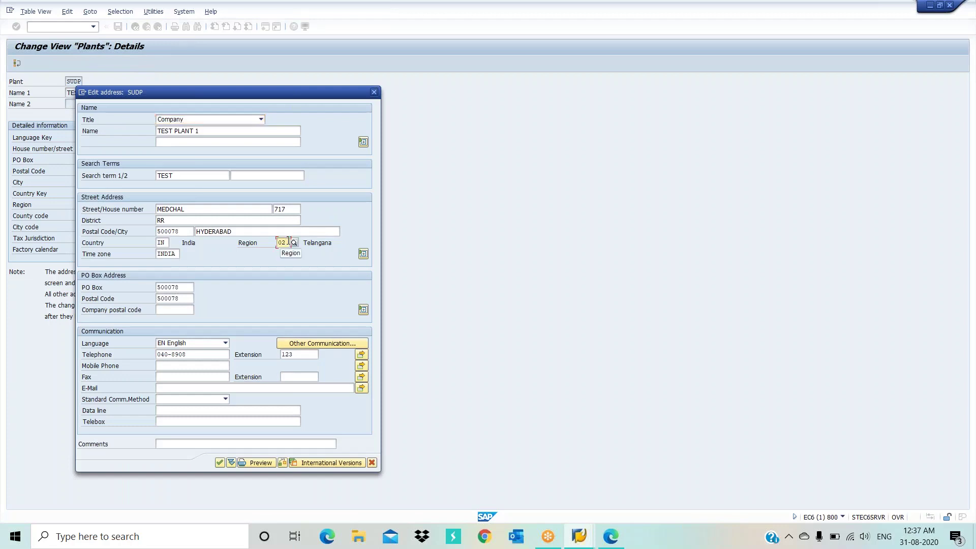
pyautogui.press('BackSpace')
pyautogui.write('1')
pyautogui.press('Return')
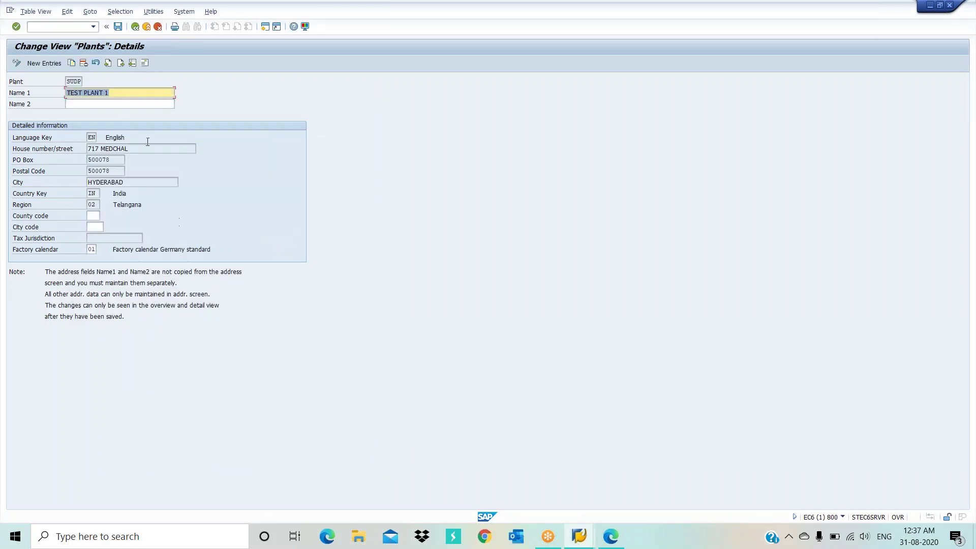
pyautogui.click(119, 27)
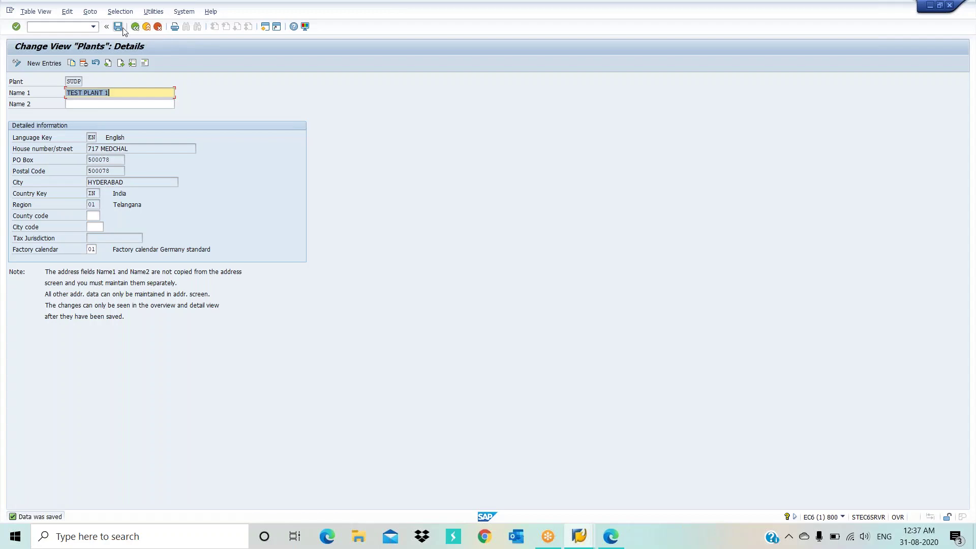
pyautogui.click(135, 27)
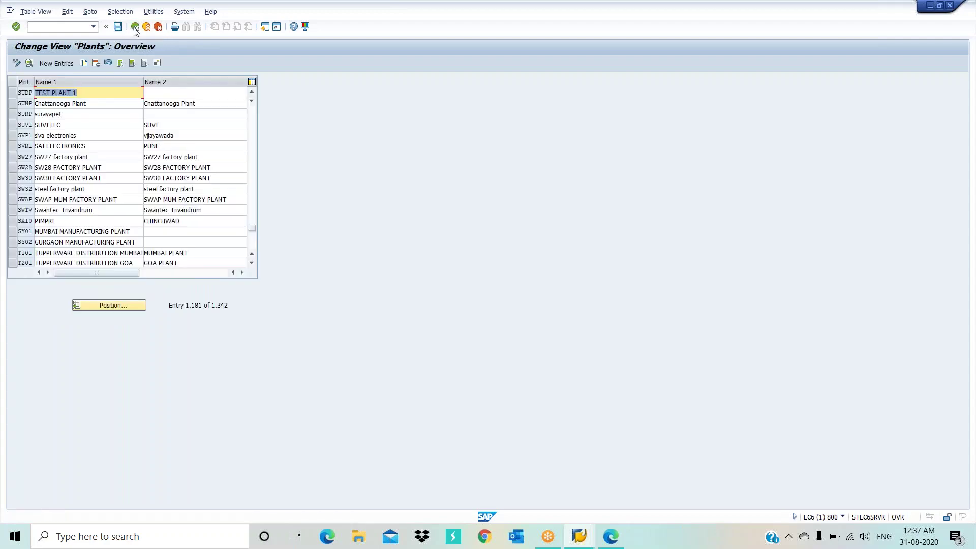
pyautogui.click(135, 28)
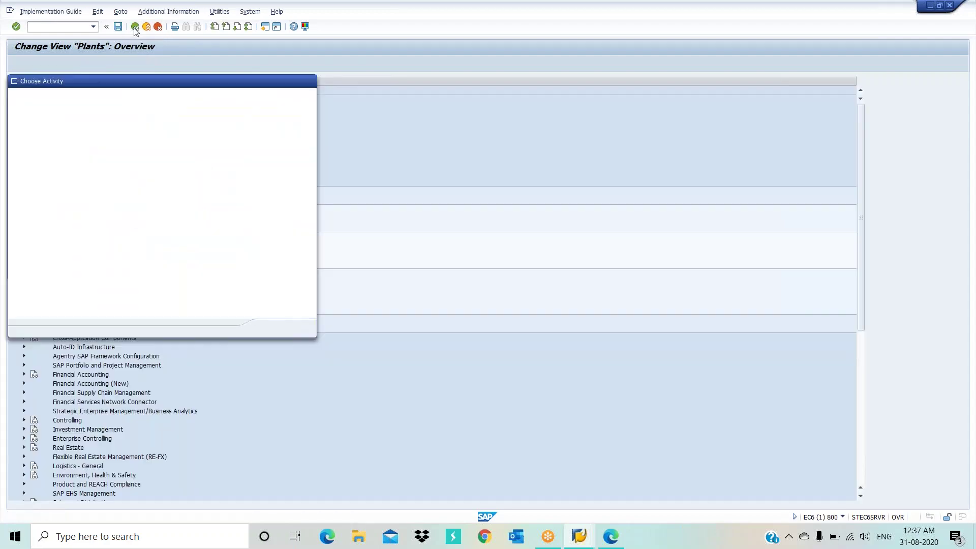
pyautogui.click(310, 81)
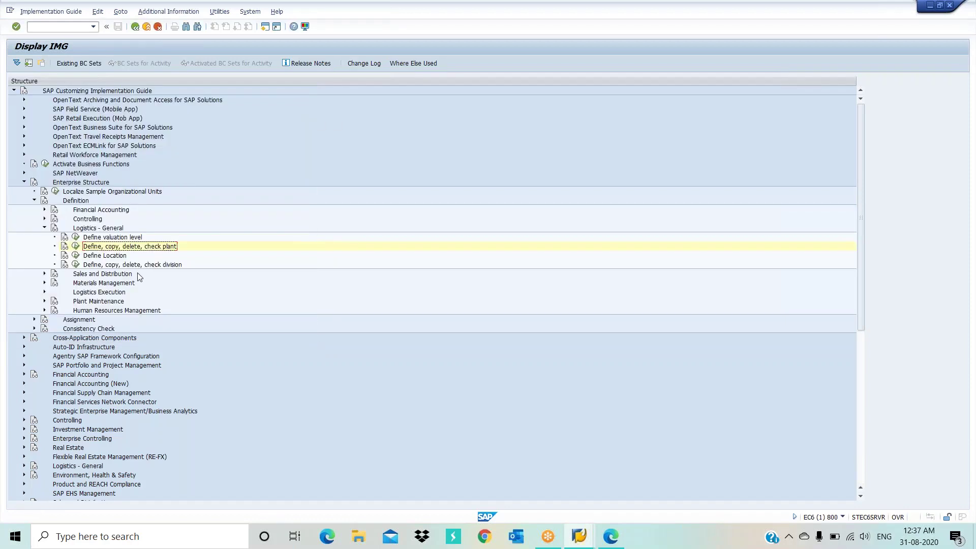
# Open the Define Division activity under Logistics - General and add a new entry with division code S6
pyautogui.click(92, 265)
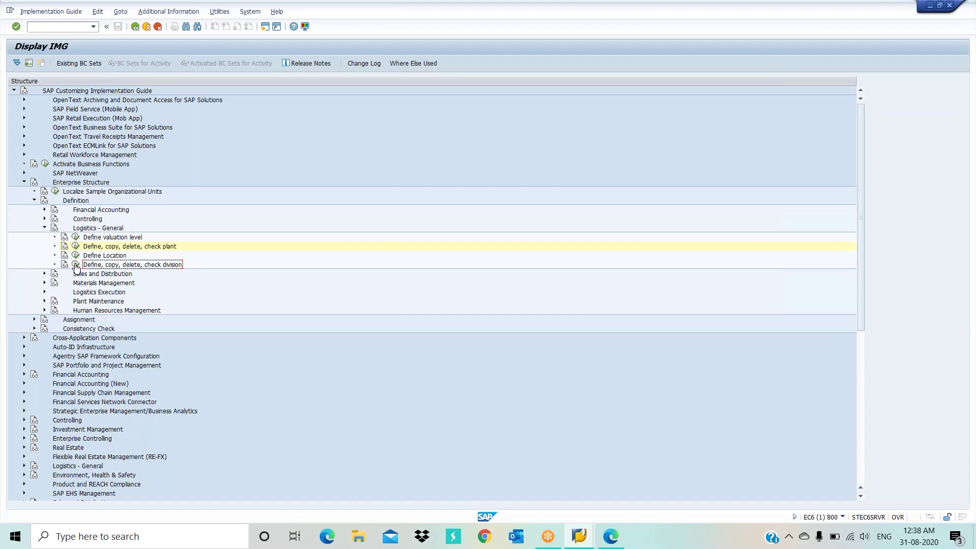
pyautogui.click(76, 265)
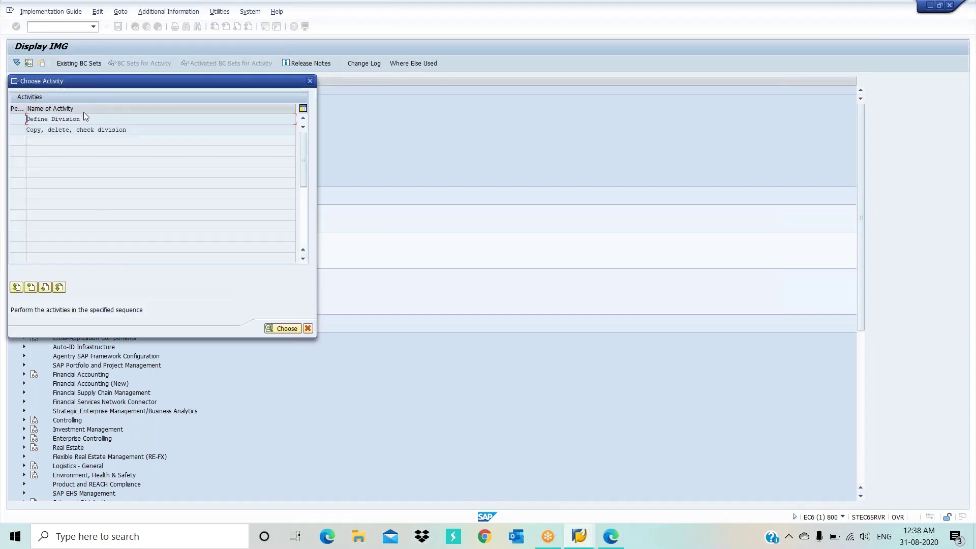
pyautogui.doubleClick(85, 118)
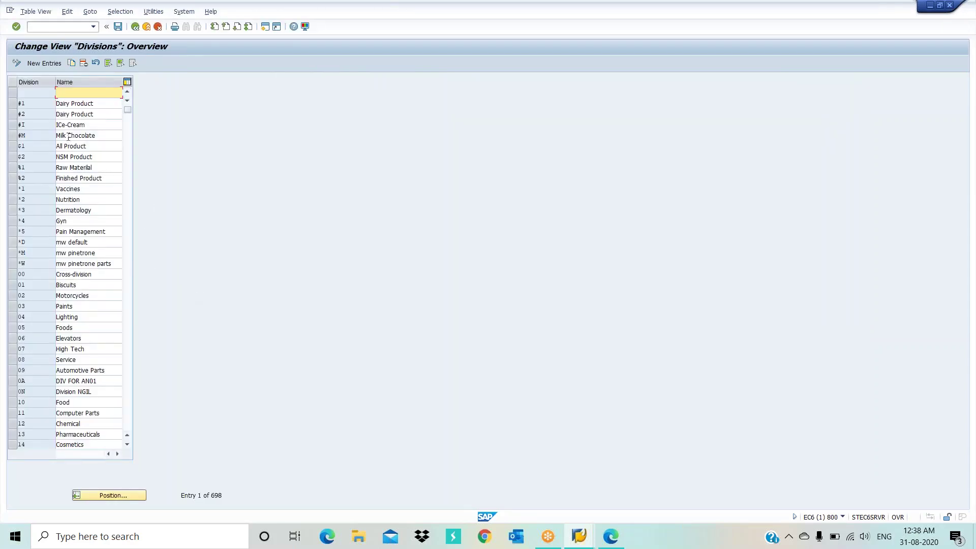
pyautogui.click(41, 64)
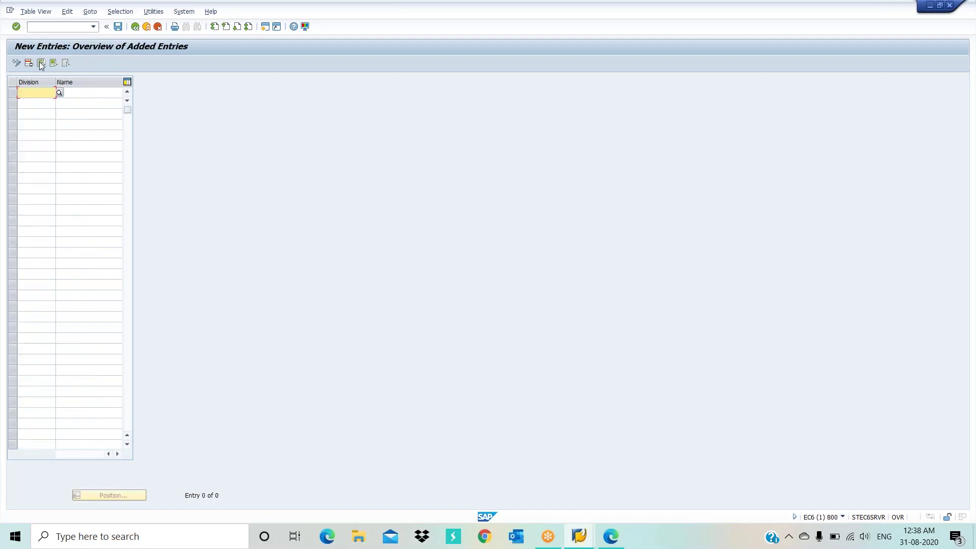
pyautogui.write('S6')
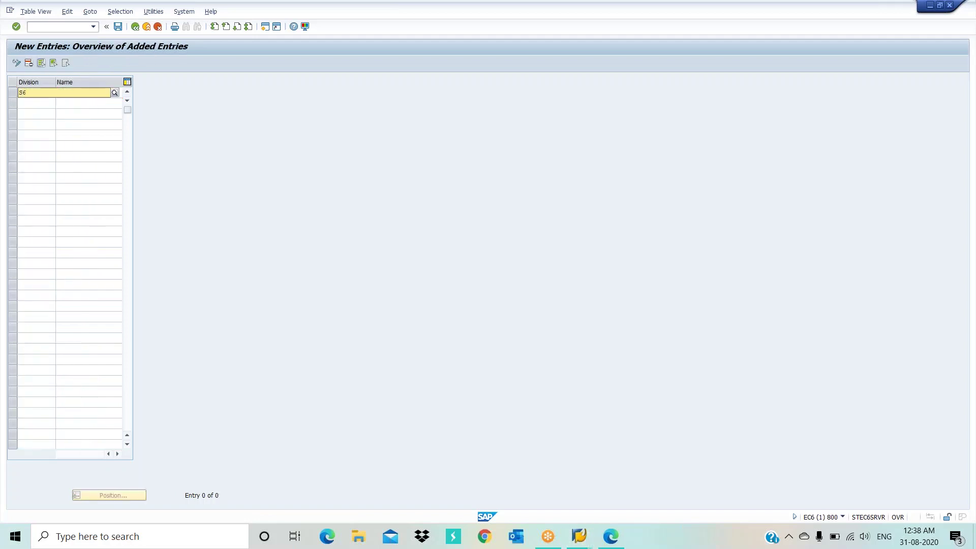
pyautogui.press('Return')
# Try the codes S7, S8, S9 and S5 for the second new division
pyautogui.write('S')
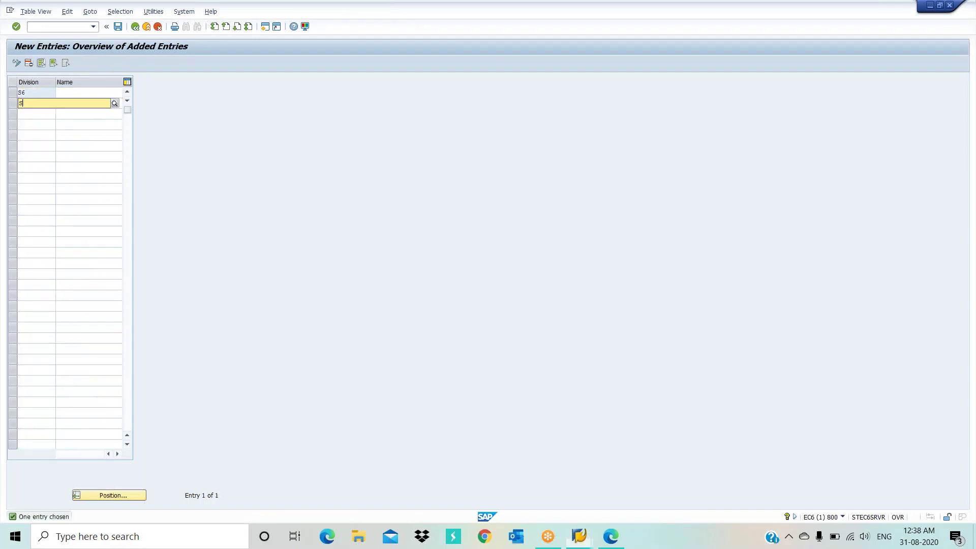
pyautogui.write('7')
pyautogui.press('Return')
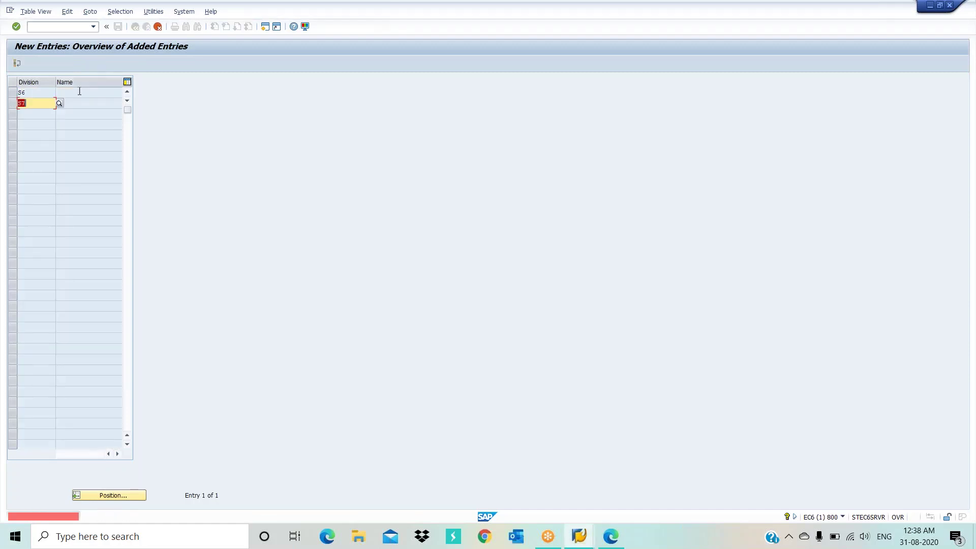
pyautogui.press('BackSpace')
pyautogui.write('8')
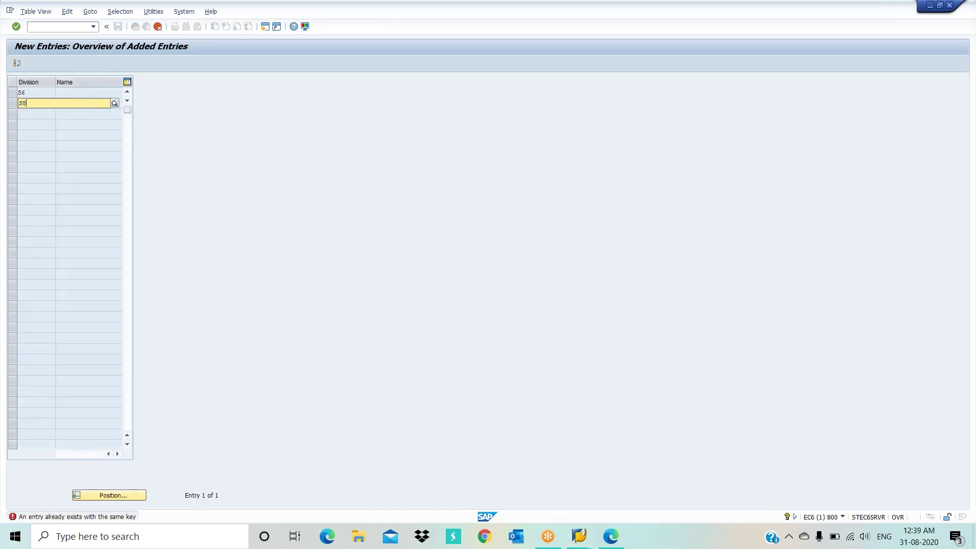
pyautogui.press('Return')
pyautogui.press('BackSpace')
pyautogui.write('9')
pyautogui.press('Return')
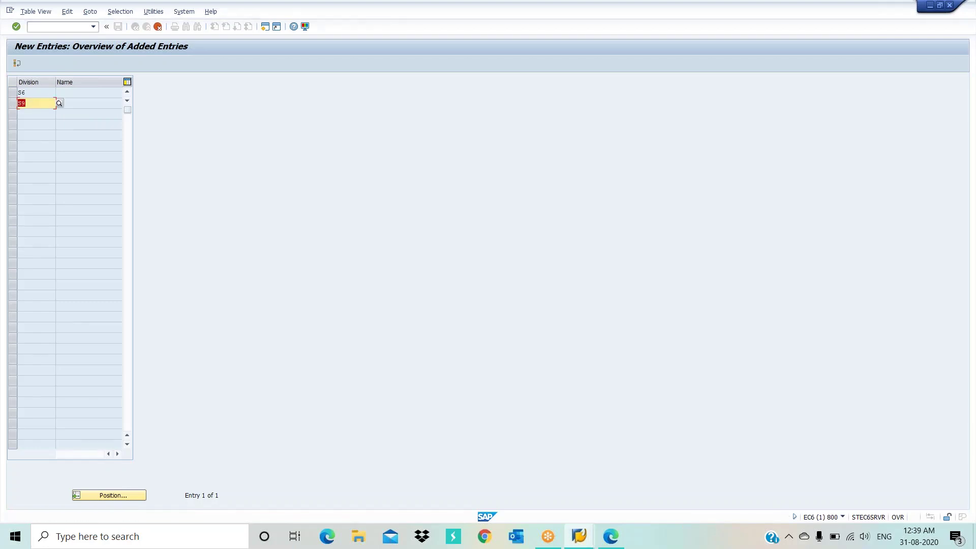
pyautogui.press('BackSpace')
pyautogui.write('5')
pyautogui.press('Return')
# Enter S4 as the code of the second new division
pyautogui.press('BackSpace')
pyautogui.write('4')
pyautogui.press('Return')
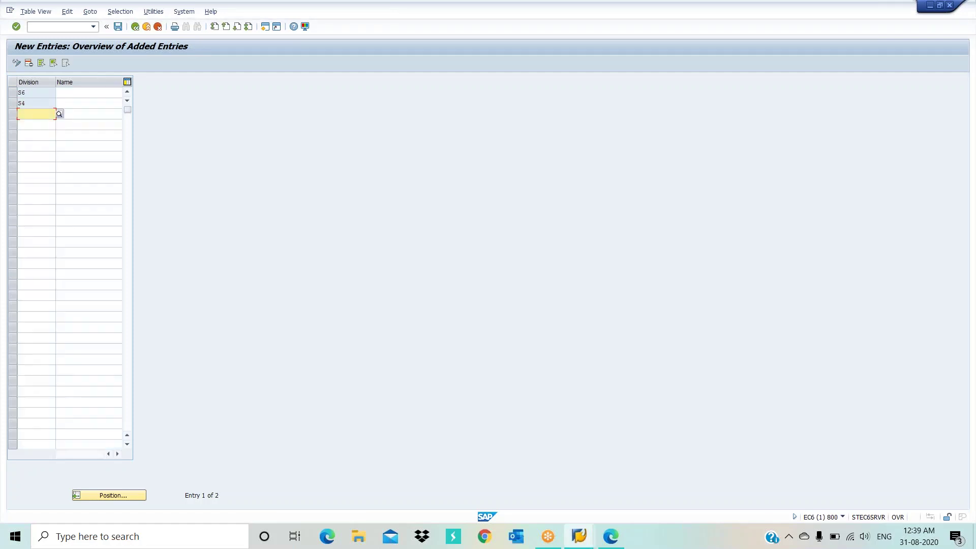
# Name division S6 PULSAR 150 and division S4 PULSAR 220, save both and return to the division activity selection
pyautogui.click(88, 91)
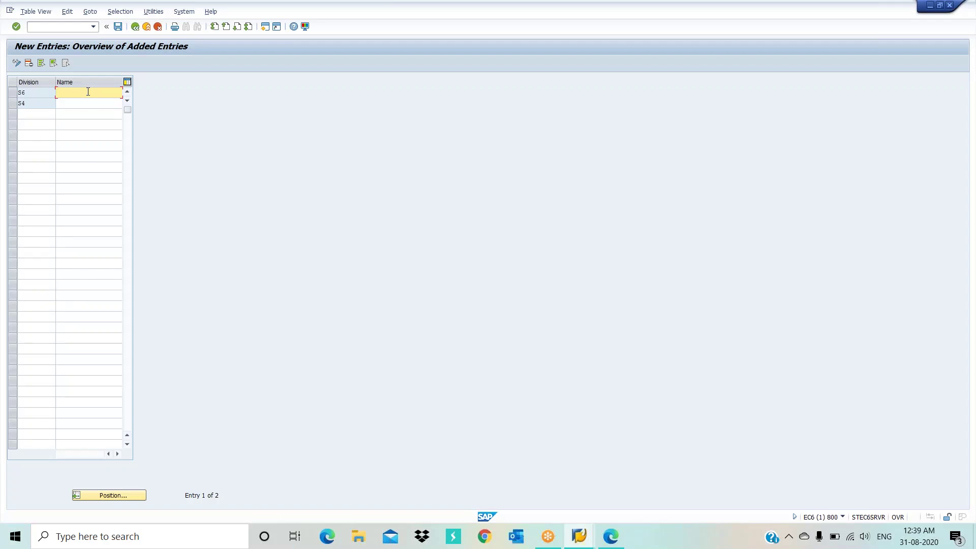
pyautogui.write('PULSAR 150')
pyautogui.press('Down')
pyautogui.write('PU')
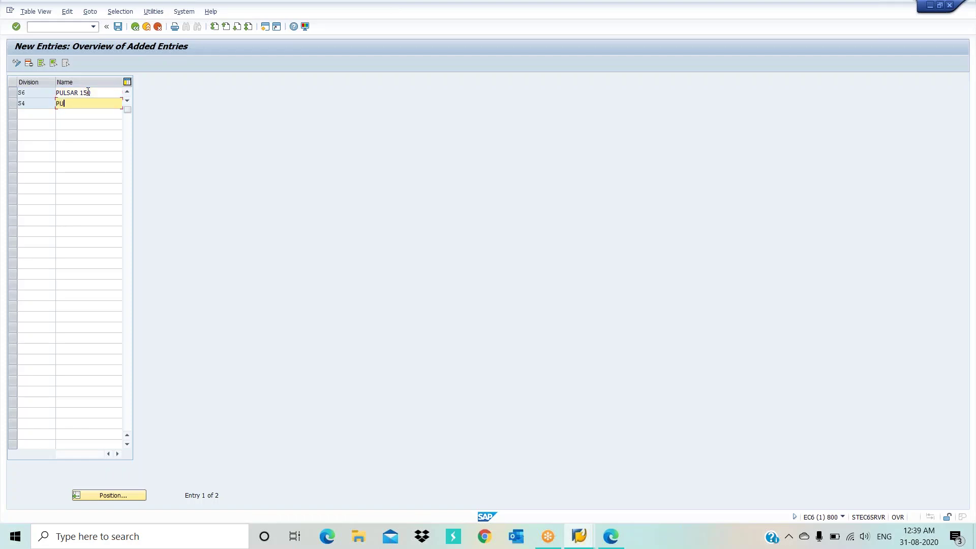
pyautogui.write('LSAR 220')
pyautogui.press('Tab')
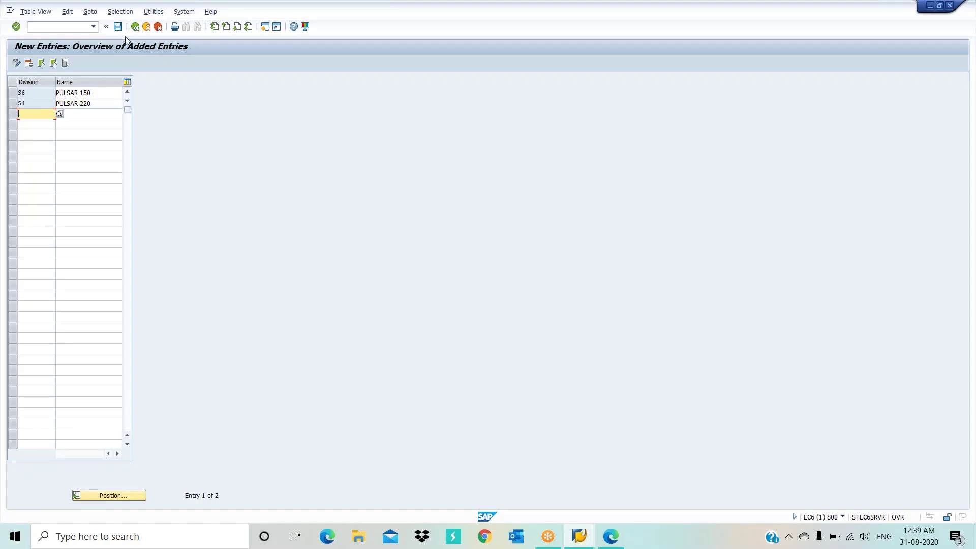
pyautogui.click(119, 28)
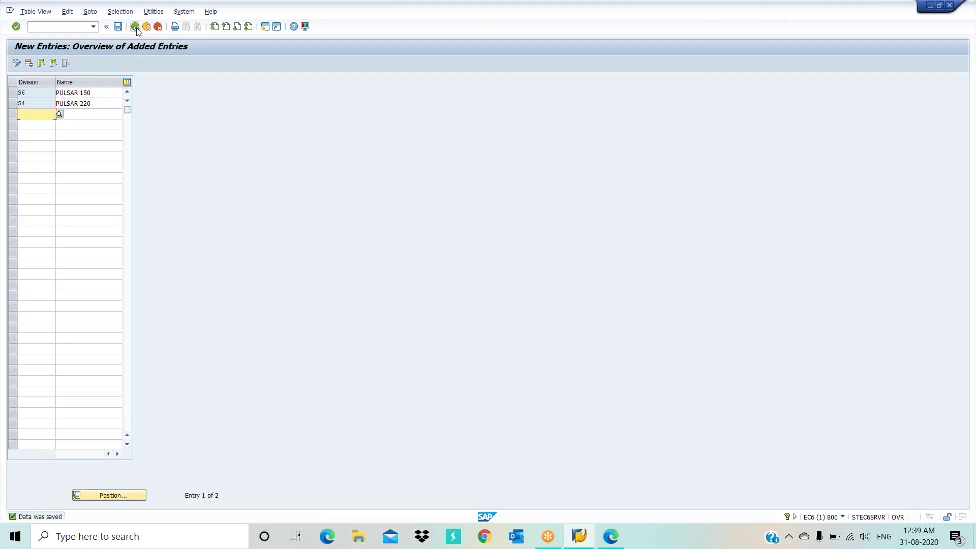
pyautogui.click(135, 27)
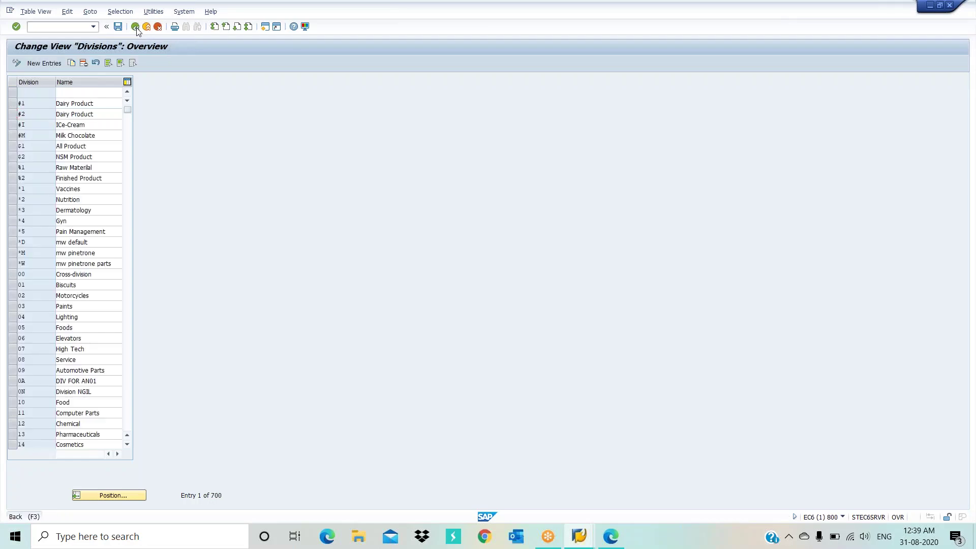
pyautogui.click(136, 27)
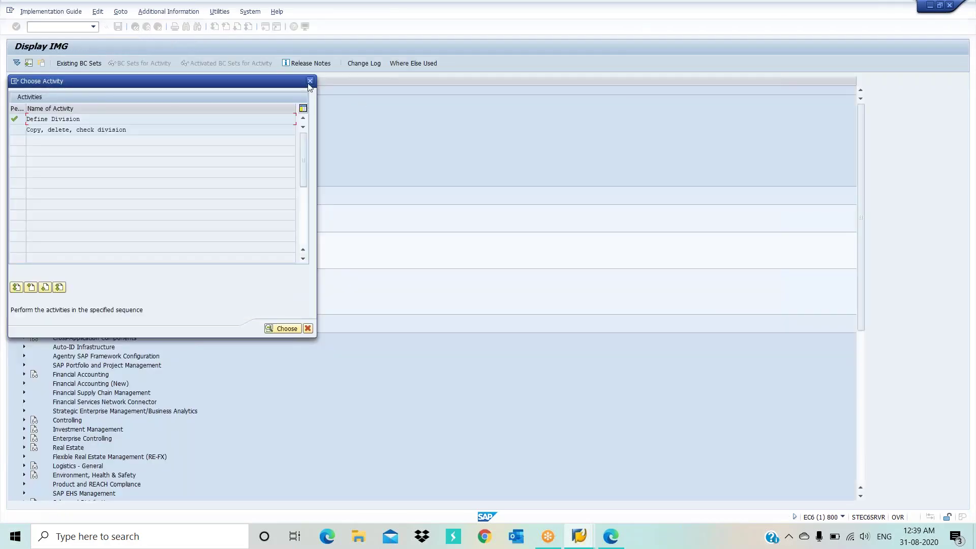
# Leave the division activities and open Maintain storage location under Materials Management with plant SUDP as the work area
pyautogui.click(309, 81)
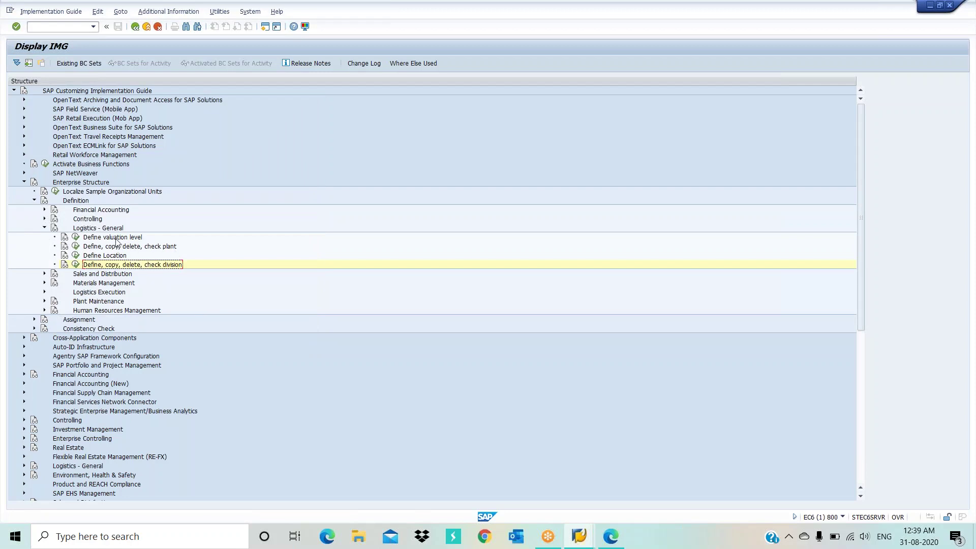
pyautogui.click(45, 228)
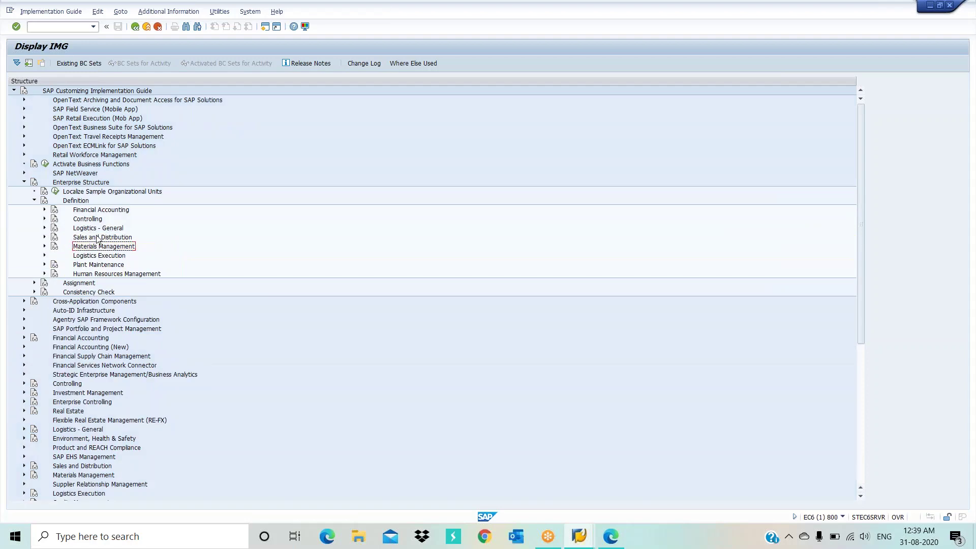
pyautogui.click(44, 246)
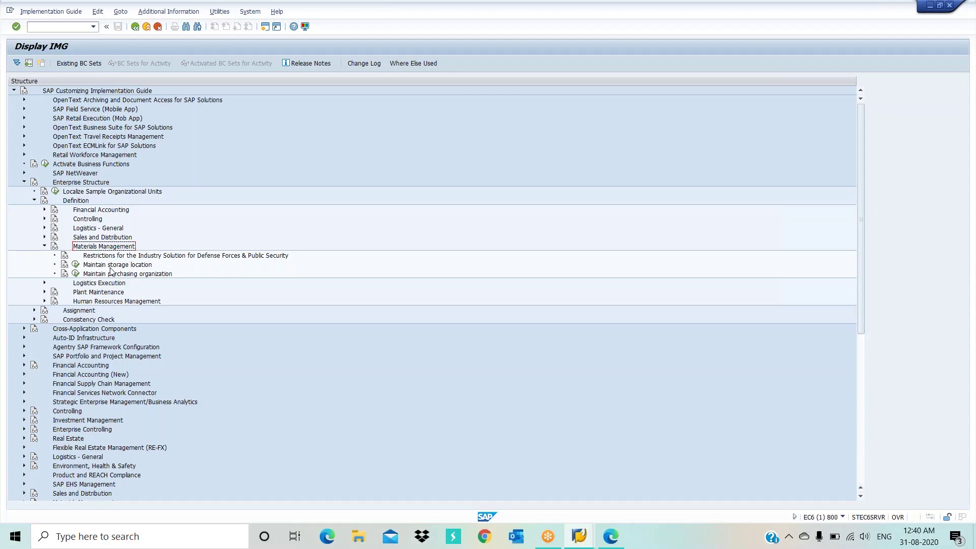
pyautogui.click(75, 265)
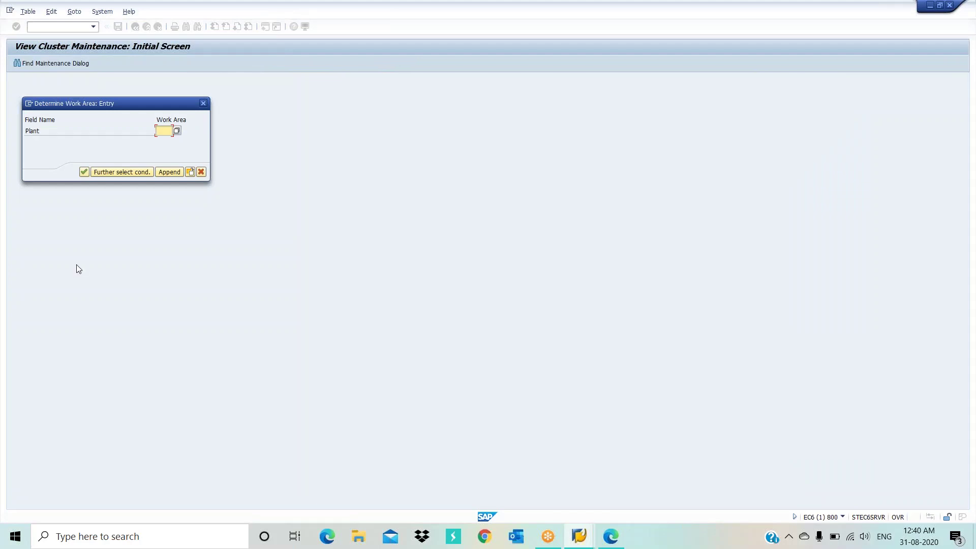
pyautogui.click(204, 103)
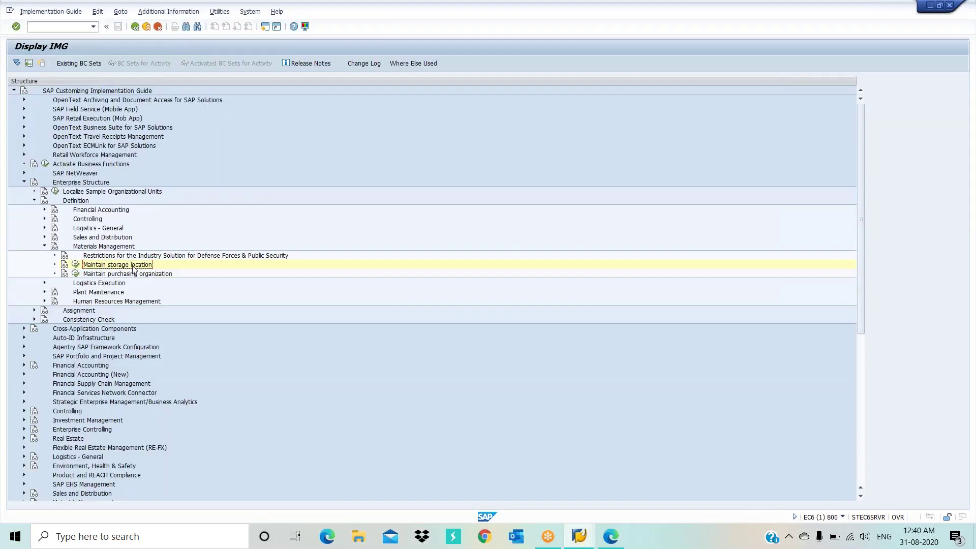
pyautogui.click(75, 265)
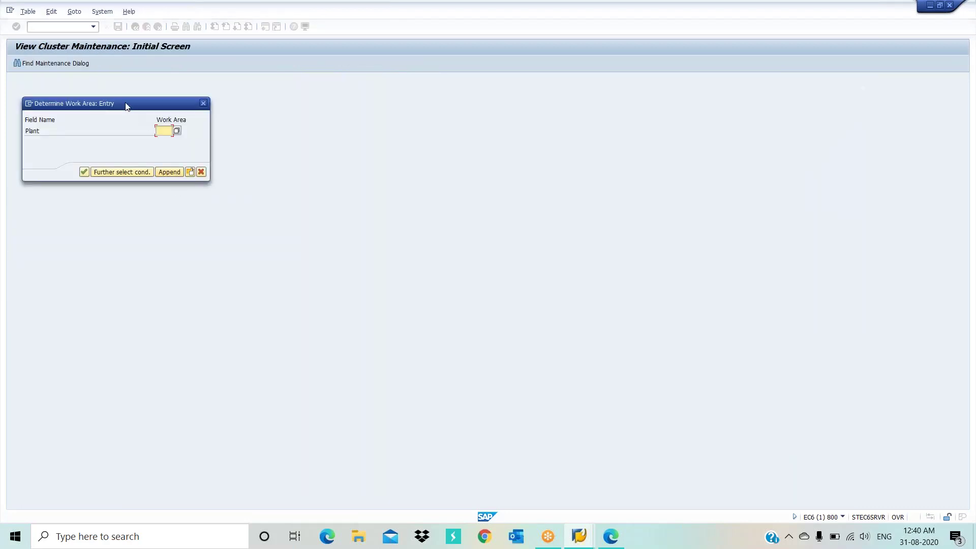
pyautogui.moveTo(127, 105); pyautogui.dragTo(170, 140)
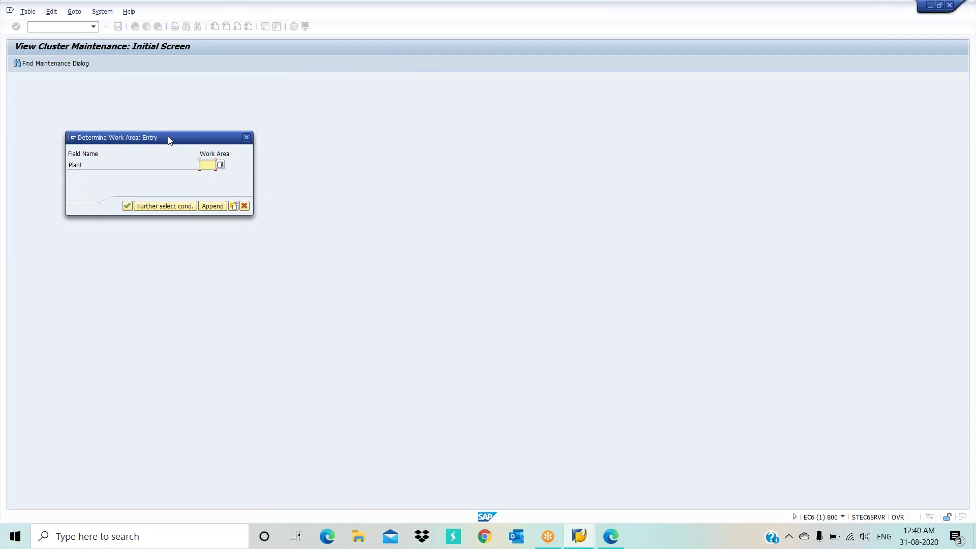
pyautogui.write('SUDP')
pyautogui.click(127, 205)
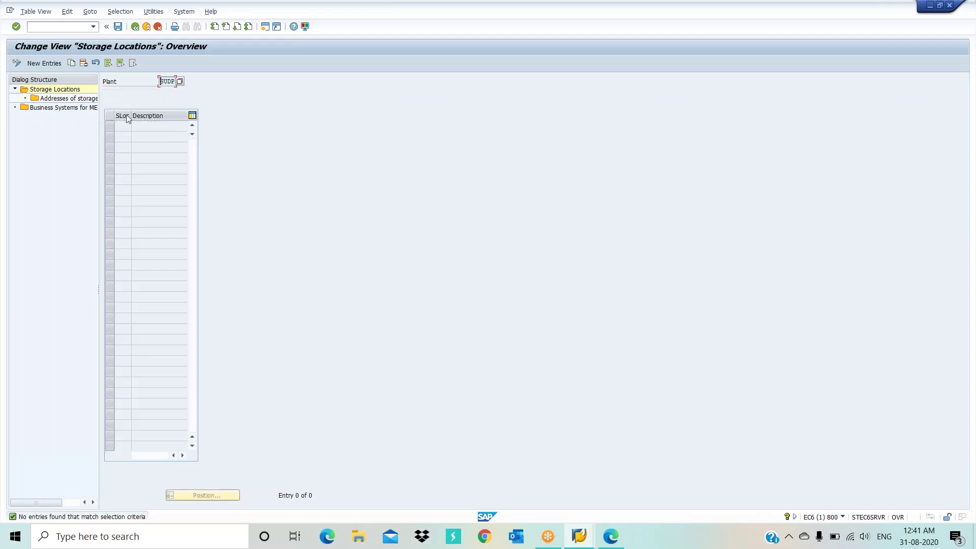
# Add a new storage location SUD1 with the description TEST SLOC 1 for plant SUDP
pyautogui.click(44, 63)
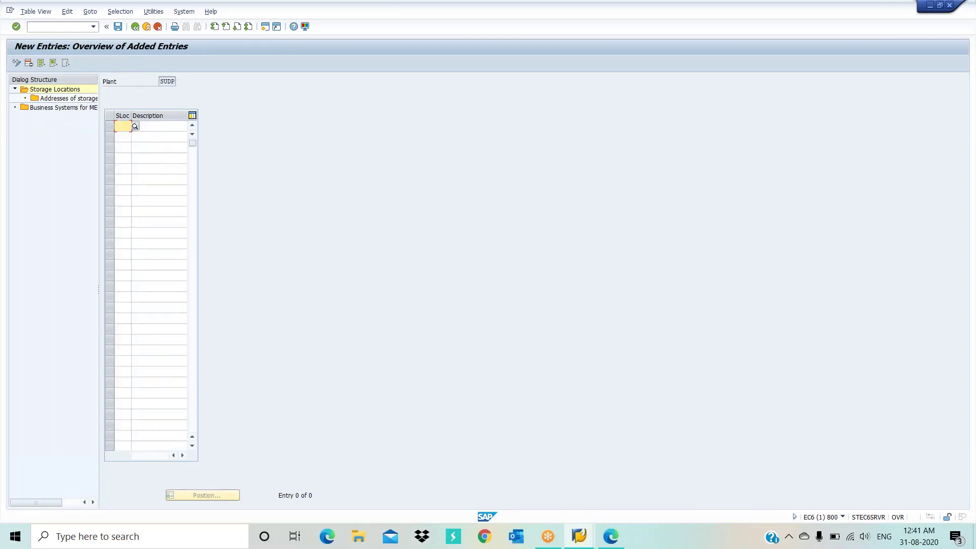
pyautogui.write('SUD')
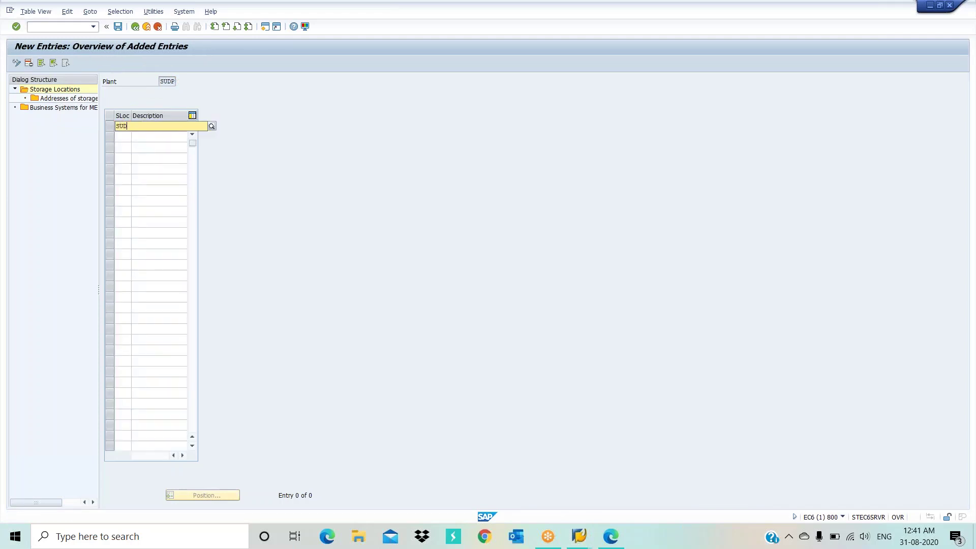
pyautogui.write('1')
pyautogui.press('Return')
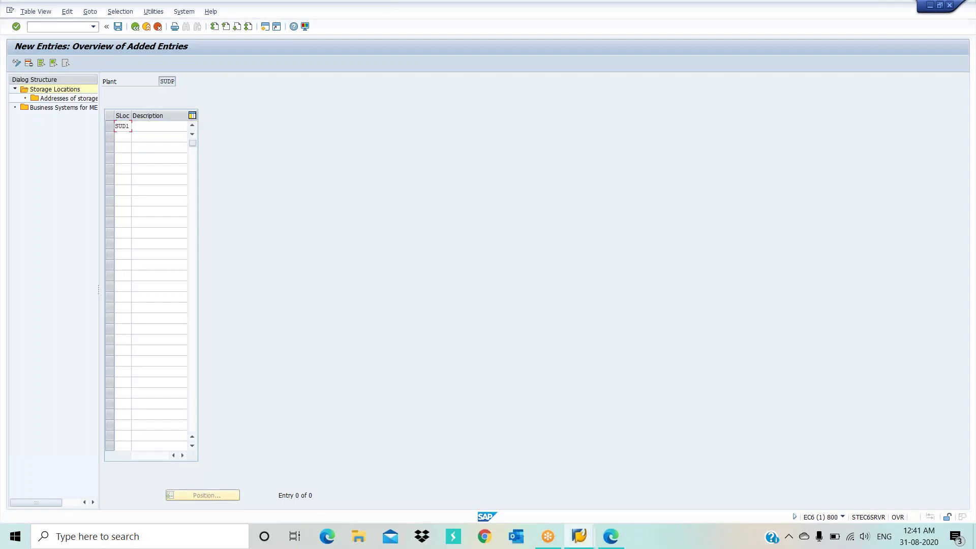
pyautogui.press('Tab')
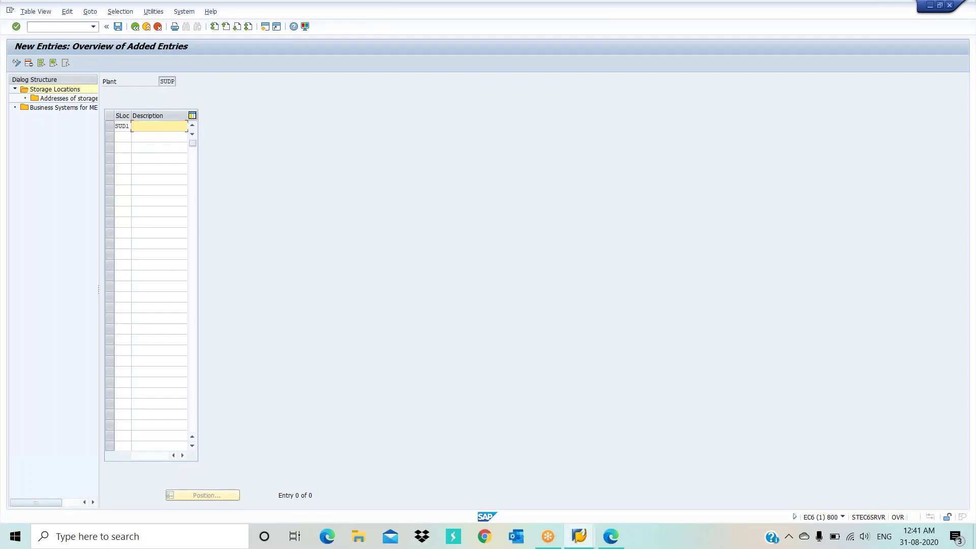
pyautogui.write('TEST SLOC 1')
pyautogui.press('Return')
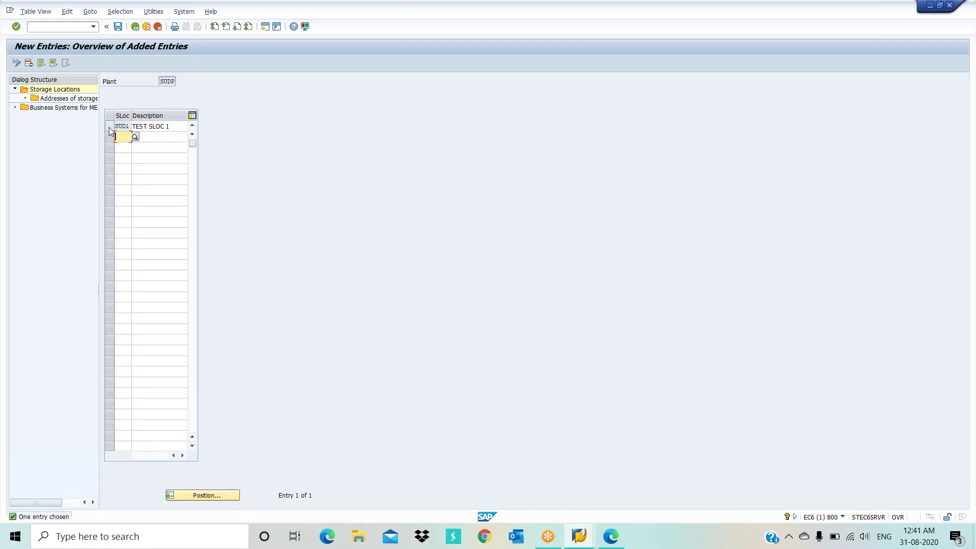
# Open the addresses of storage location SUD1 and create a new address entry numbered 01
pyautogui.click(109, 127)
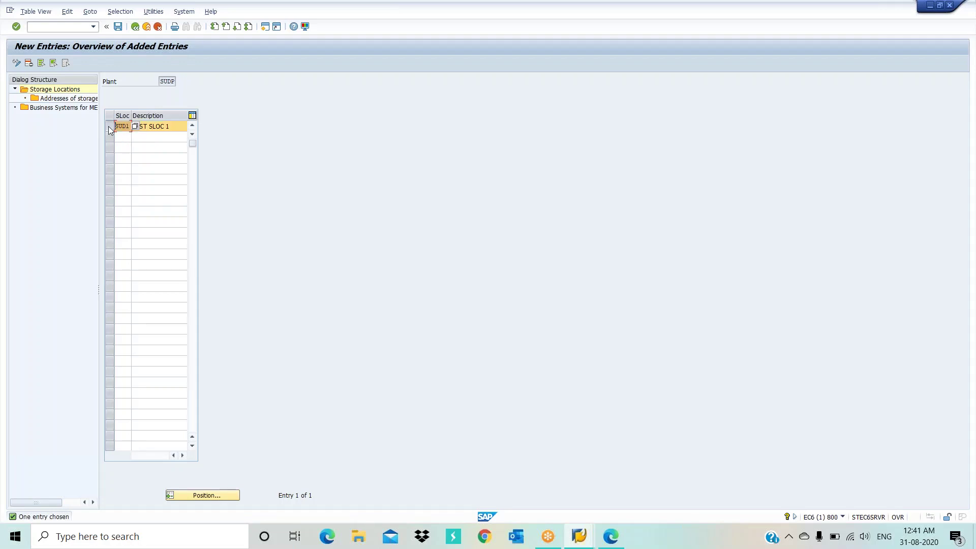
pyautogui.doubleClick(63, 100)
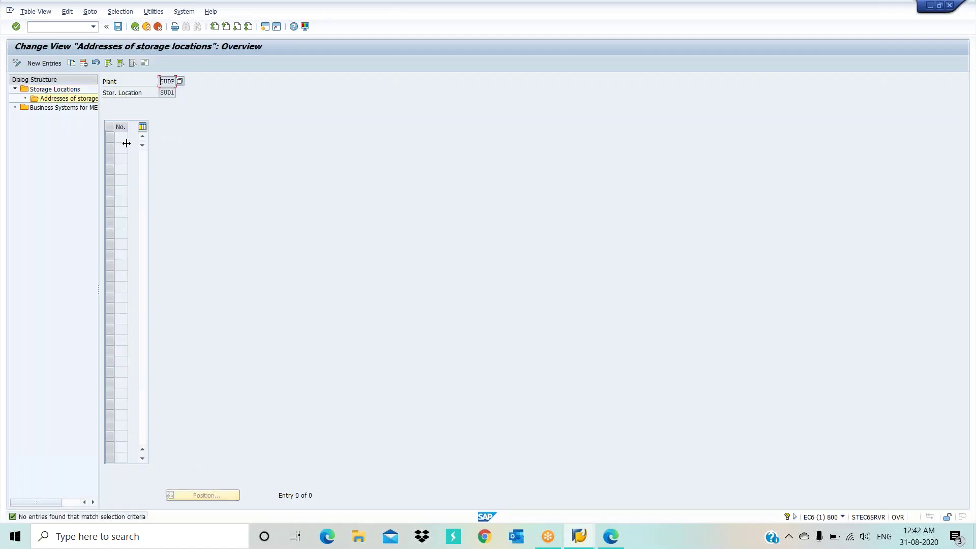
pyautogui.click(172, 83)
pyautogui.click(45, 65)
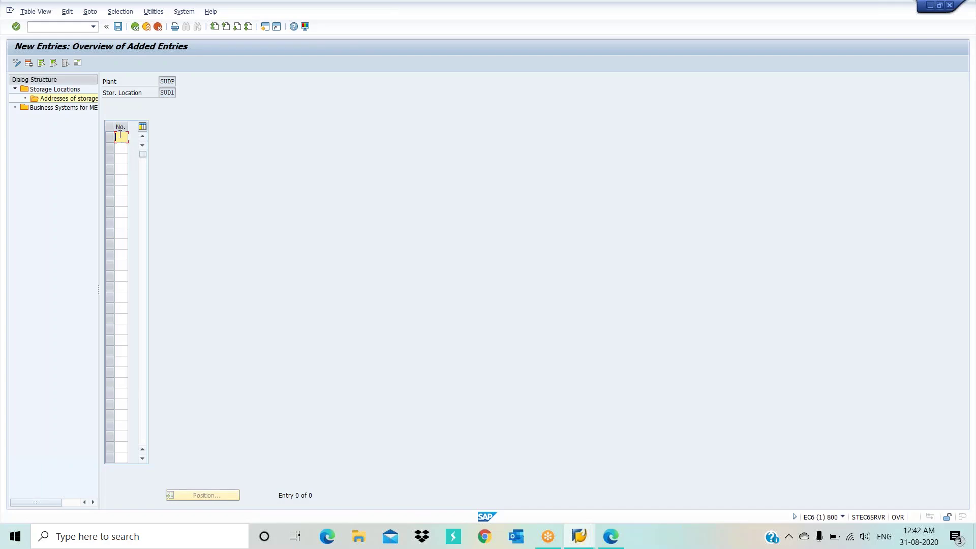
pyautogui.write('01')
pyautogui.press('Return')
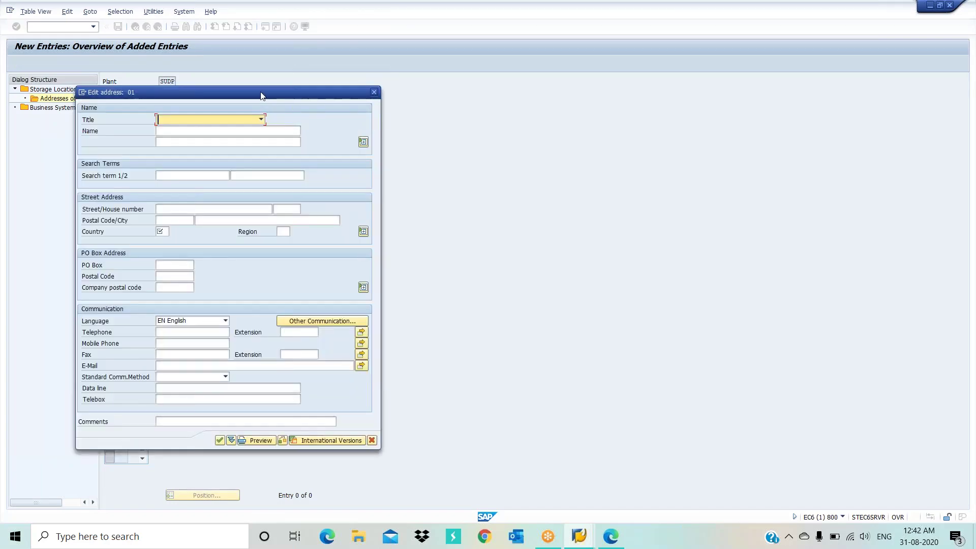
# Set the title of address 01 to Company, the name to TEST SLOC 1 and the first search term to TEST
pyautogui.moveTo(261, 96); pyautogui.dragTo(369, 102)
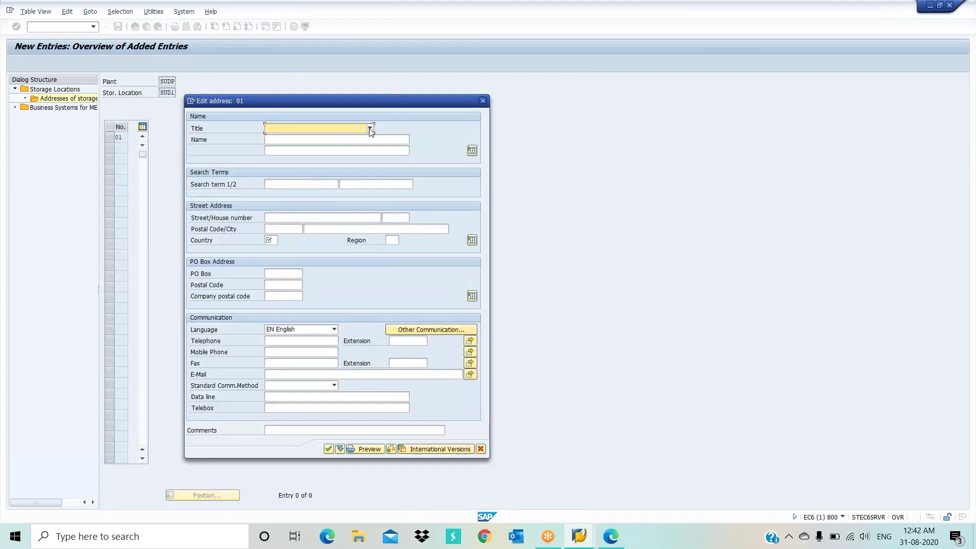
pyautogui.click(370, 129)
pyautogui.click(305, 139)
pyautogui.click(305, 140)
pyautogui.write('TES')
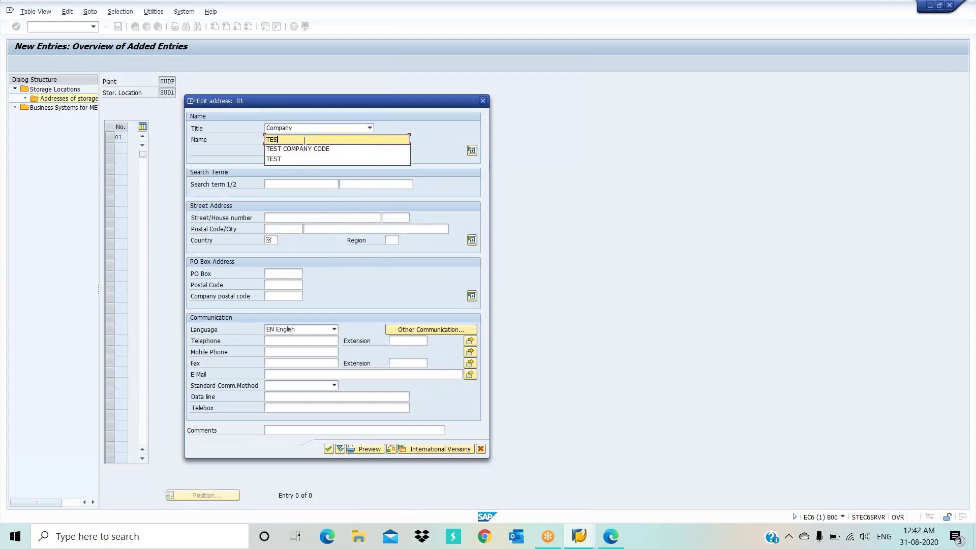
pyautogui.write('T S')
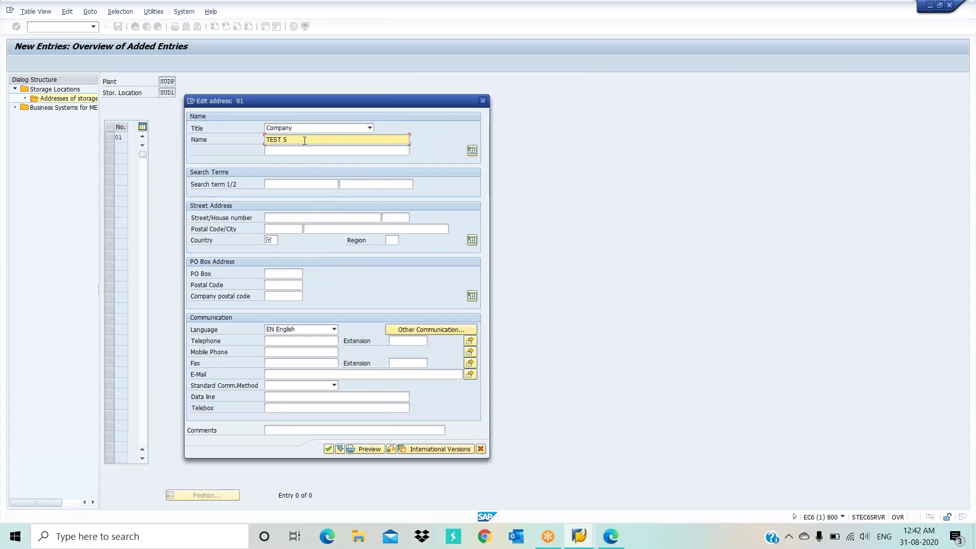
pyautogui.write('LOC 1')
pyautogui.press('Tab')
pyautogui.press('Tab')
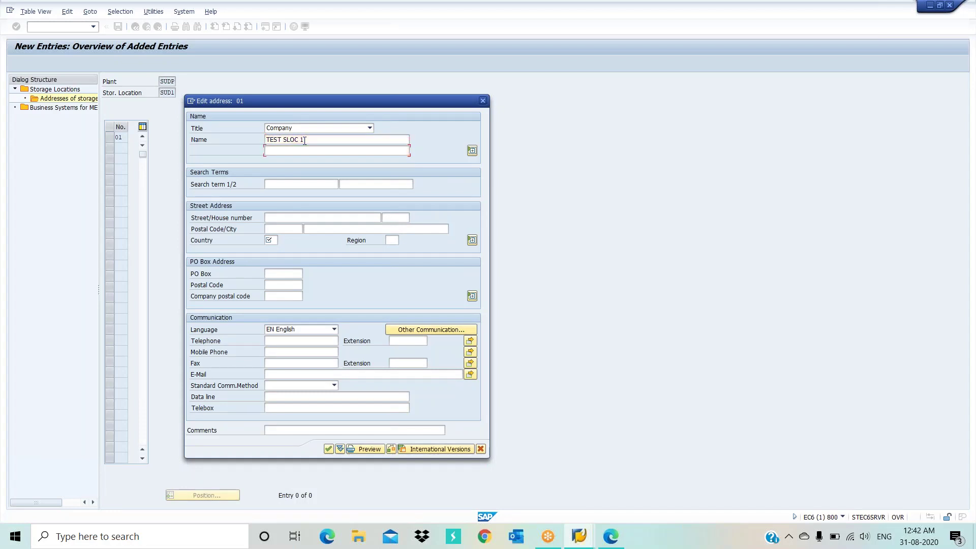
pyautogui.write('TEST')
pyautogui.press('Tab')
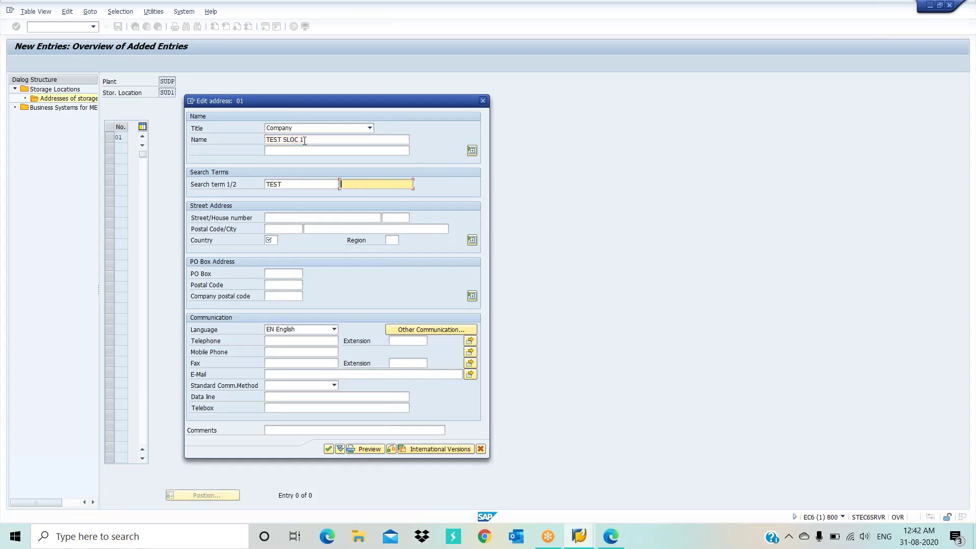
pyautogui.press('Tab')
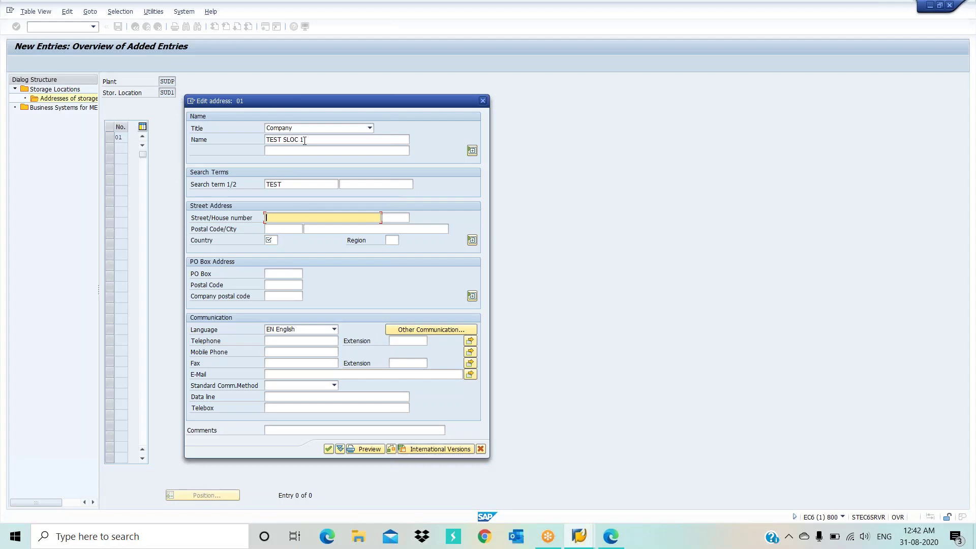
# Fill in the street, house number, postal code and city of the storage location's street address
pyautogui.write('MEDCHAL')
pyautogui.press('Tab')
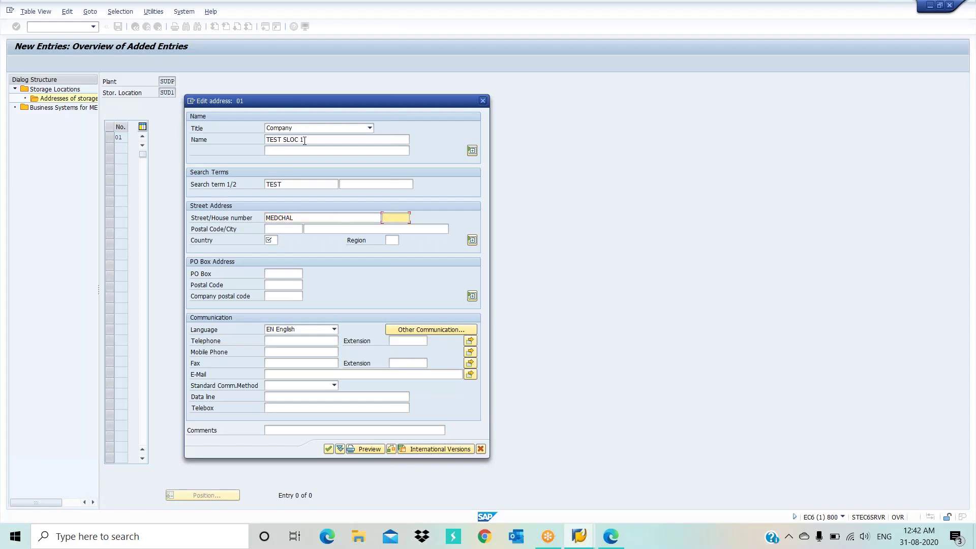
pyautogui.write('717')
pyautogui.press('Tab')
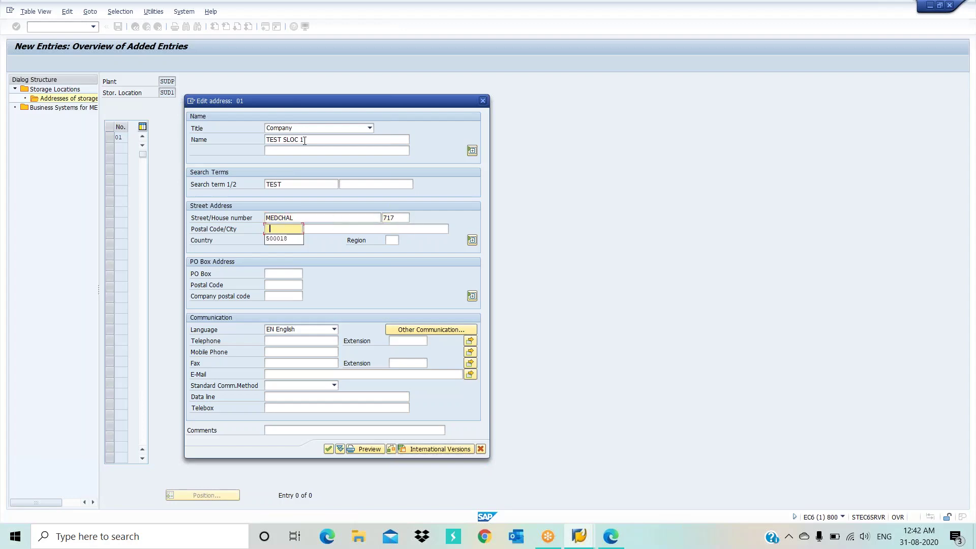
pyautogui.press('BackSpace')
pyautogui.press('BackSpace')
pyautogui.write('500078')
pyautogui.press('Tab')
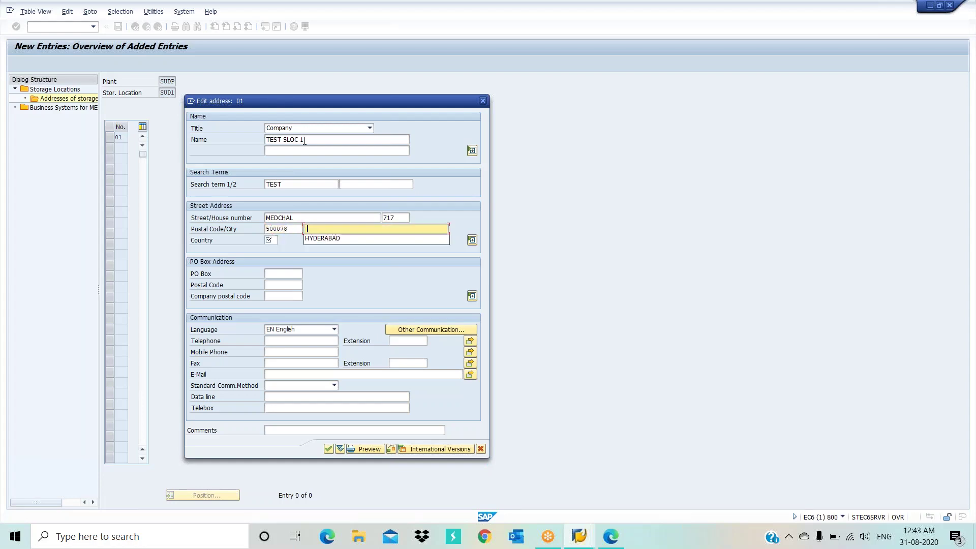
pyautogui.press('Down')
pyautogui.press('Return')
pyautogui.press('Tab')
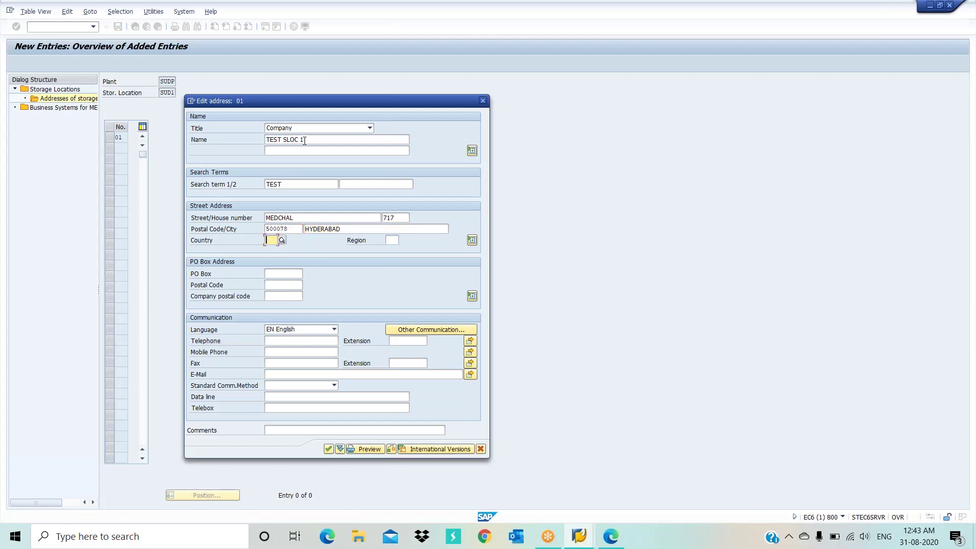
# Set the address country to IN and the region to 01, and fill in the PO box and its postal code
pyautogui.write('IN')
pyautogui.press('Return')
pyautogui.click(391, 240)
pyautogui.write('01')
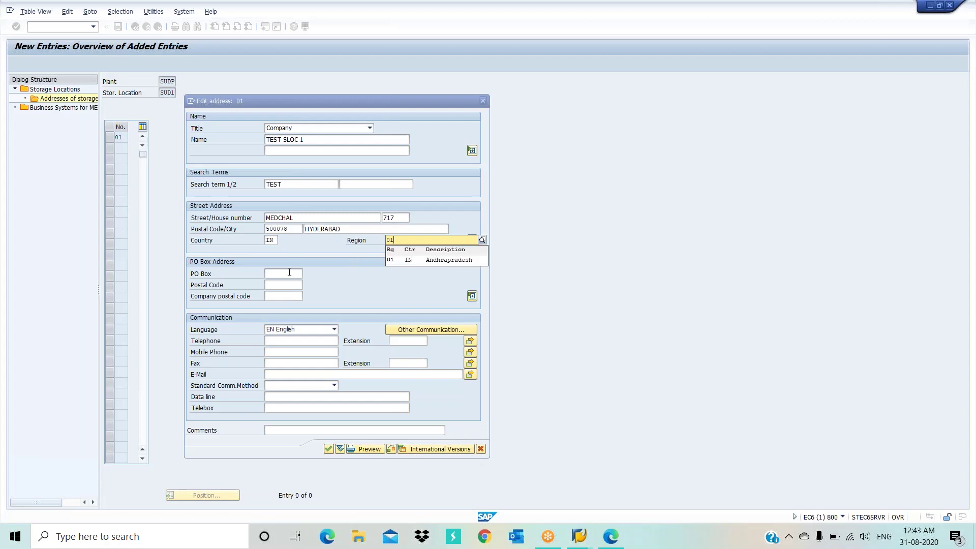
pyautogui.click(284, 273)
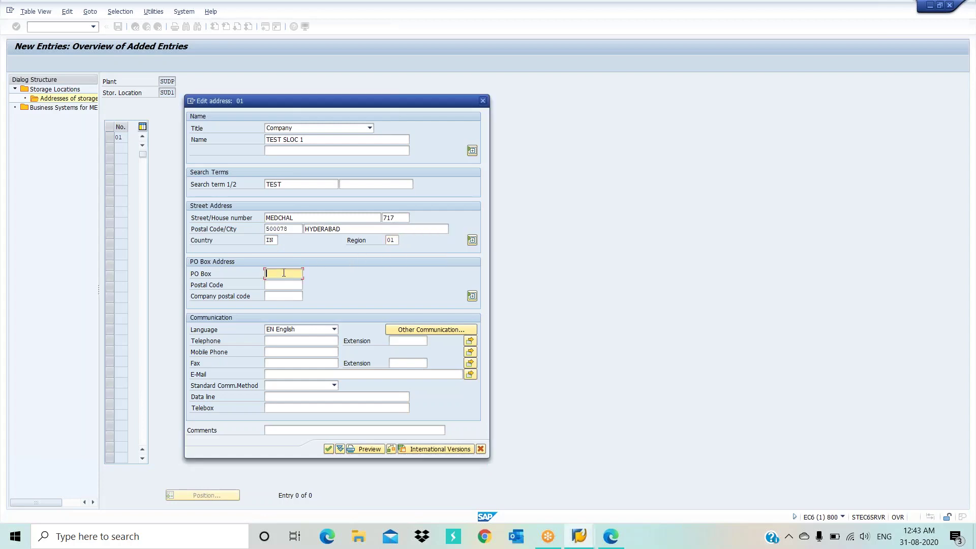
pyautogui.write('500078')
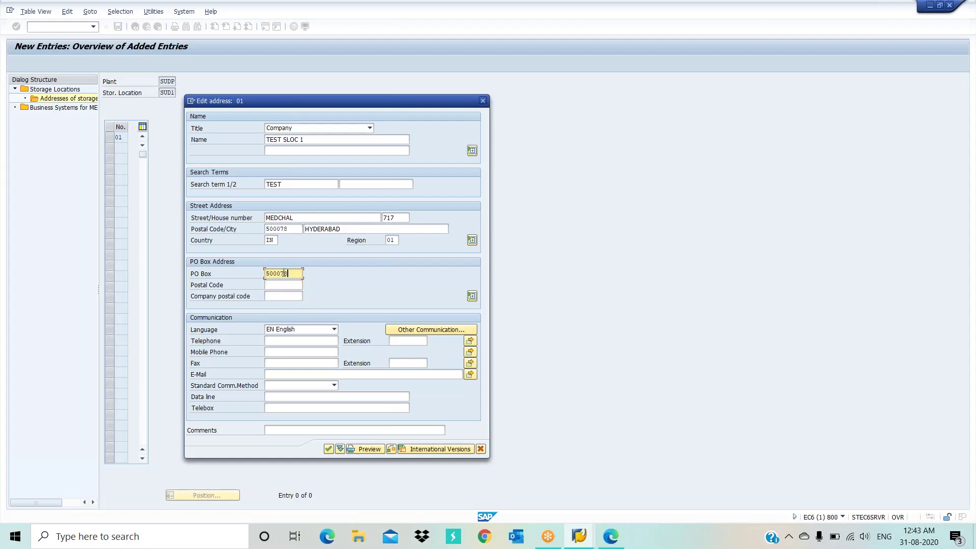
pyautogui.press('Tab')
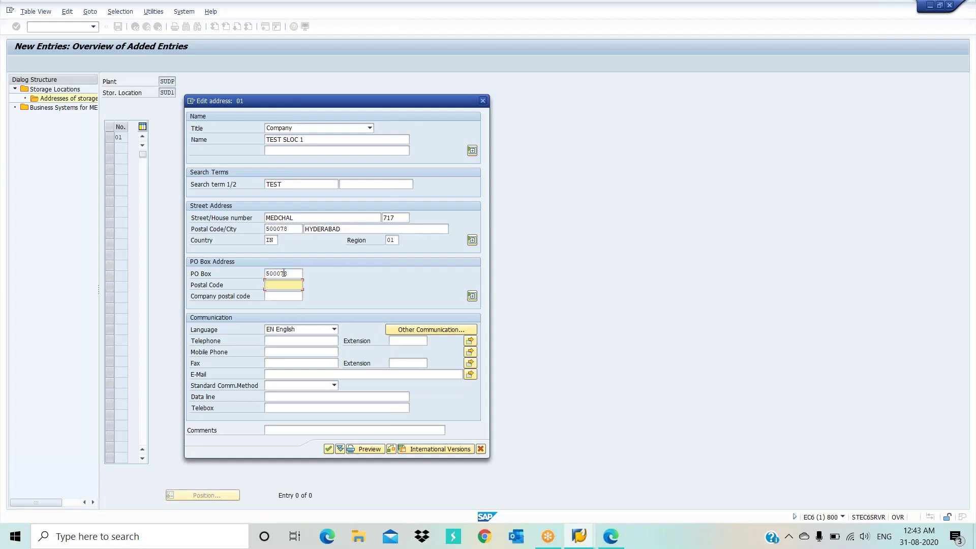
pyautogui.write('500078')
# Expand the street address details, accept the address, save it and return to the storage location entries of plant SUDP
pyautogui.click(472, 240)
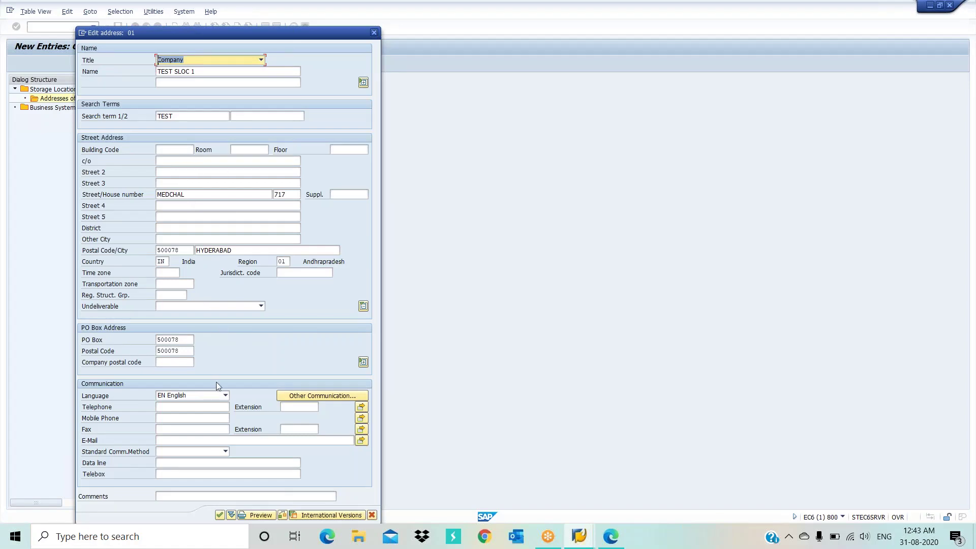
pyautogui.click(219, 515)
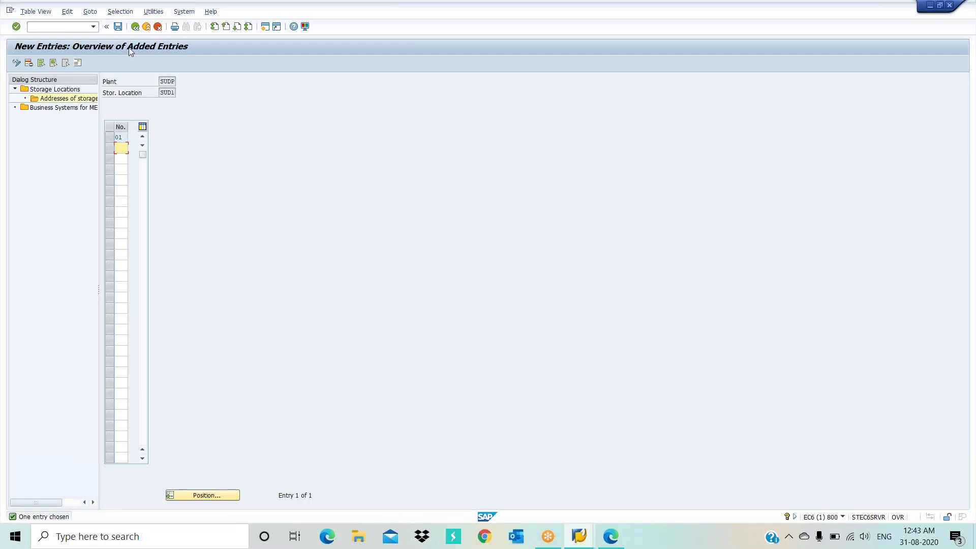
pyautogui.click(118, 27)
pyautogui.click(135, 27)
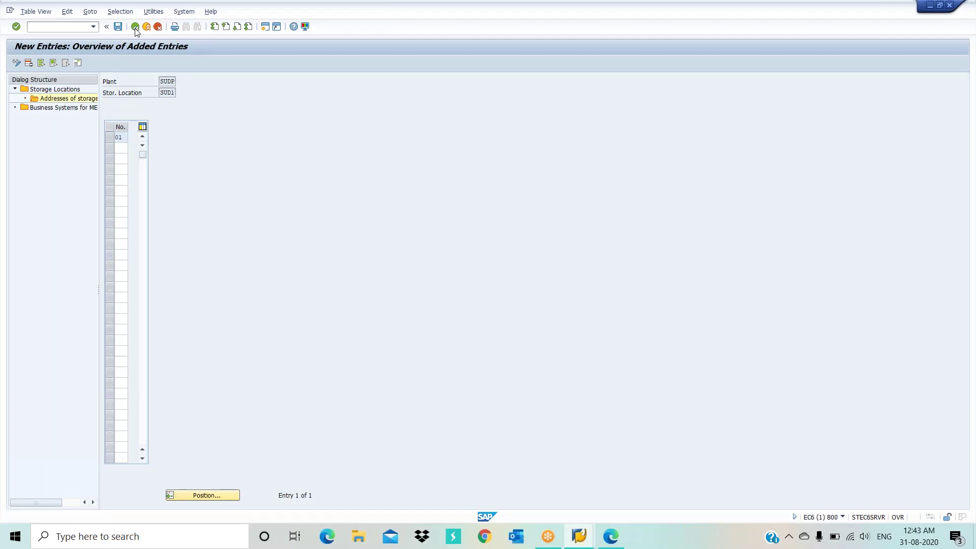
pyautogui.click(135, 27)
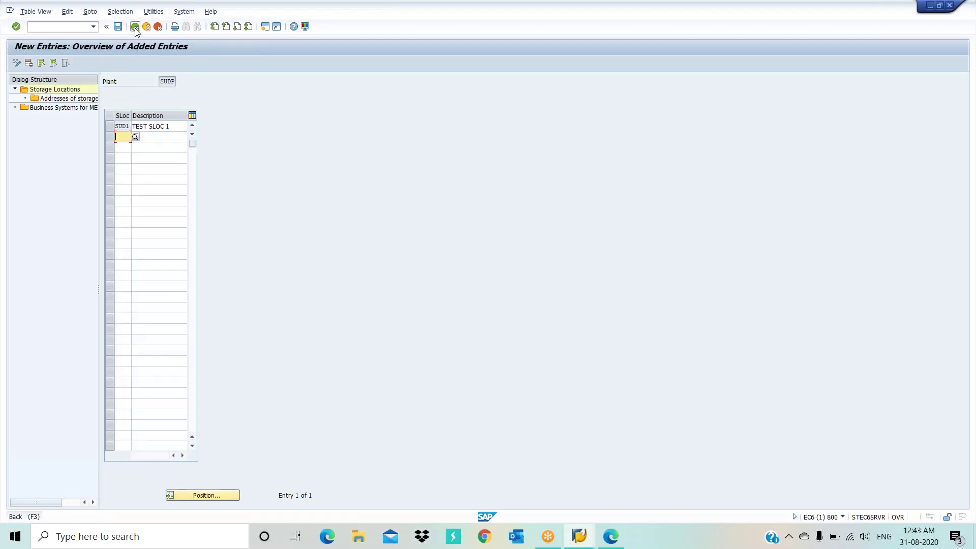
# Leave the storage location entries and open the Define shipping point activity under Logistics Execution in the enterprise structure definition
pyautogui.click(135, 27)
pyautogui.click(135, 26)
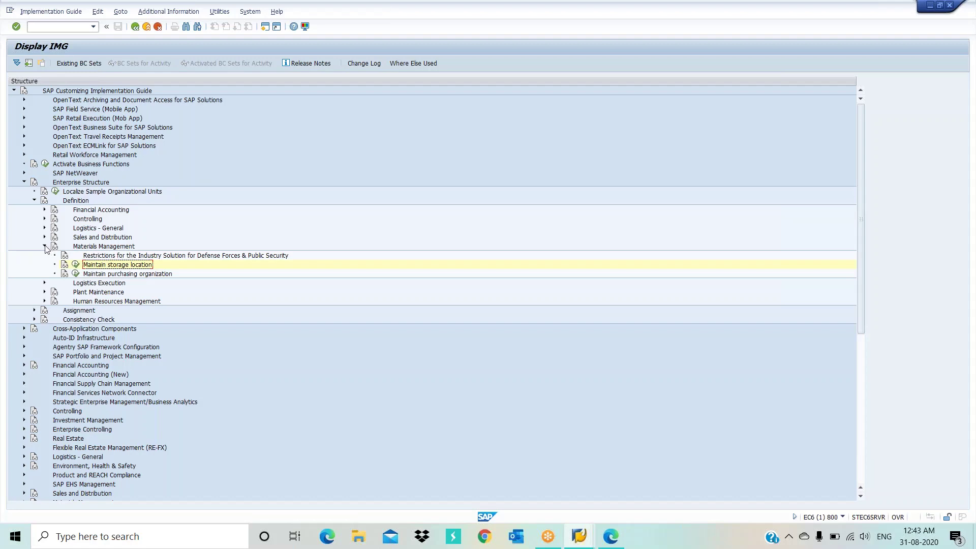
pyautogui.click(44, 247)
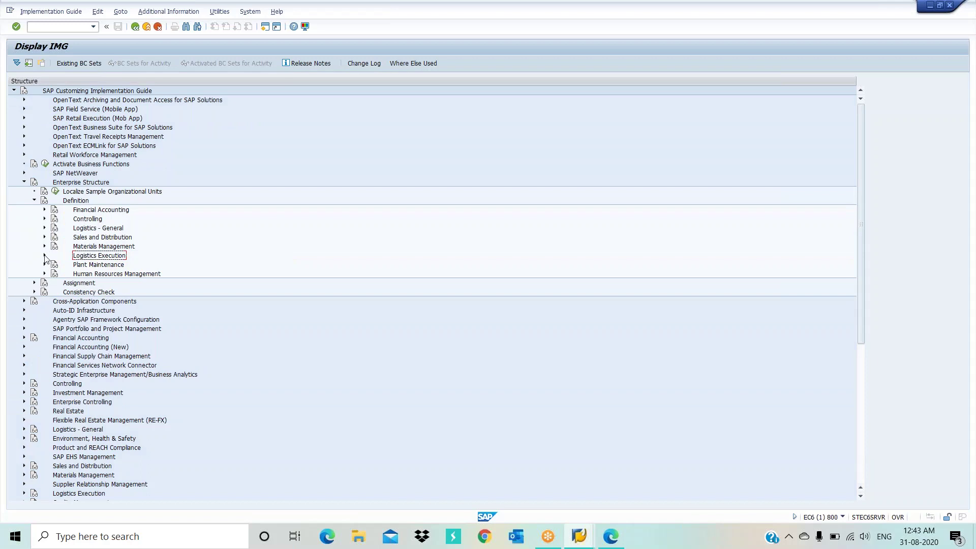
pyautogui.click(44, 256)
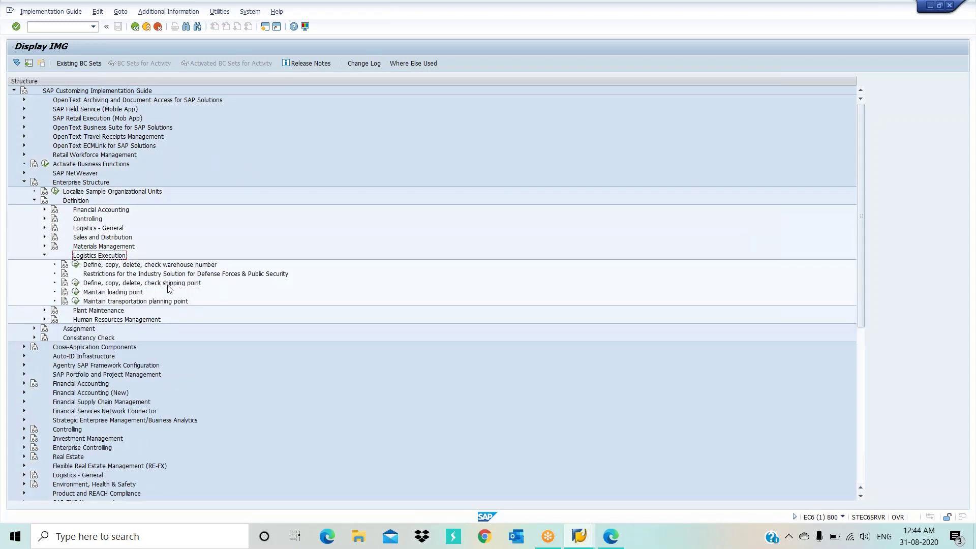
pyautogui.click(131, 283)
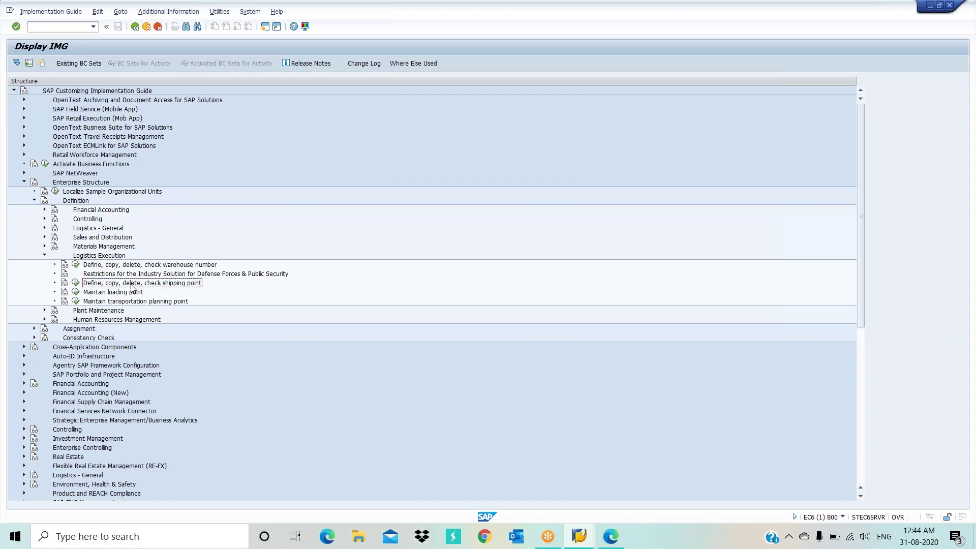
pyautogui.click(76, 284)
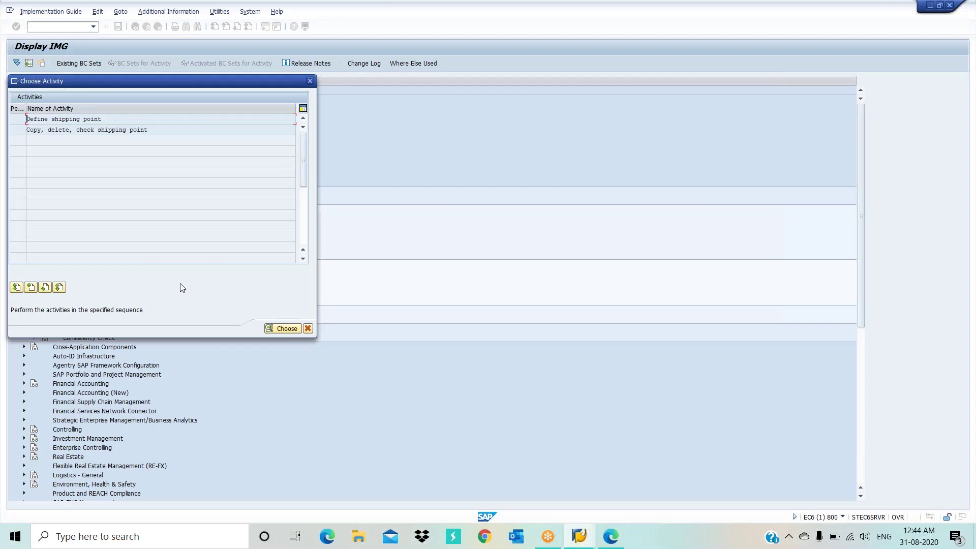
pyautogui.doubleClick(112, 118)
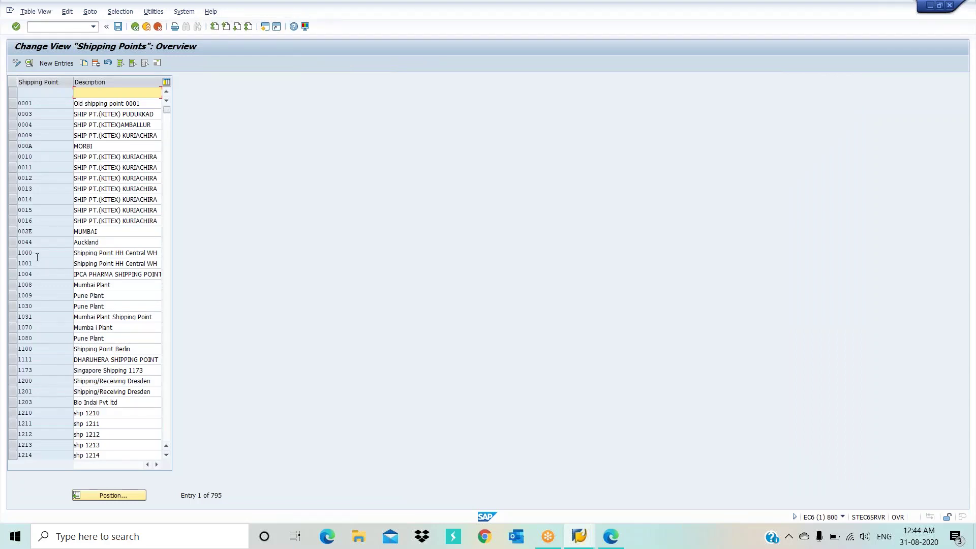
# Copy shipping point 1000 as new shipping point SUDS with the description TEST SHIPPING POINT
pyautogui.click(18, 253)
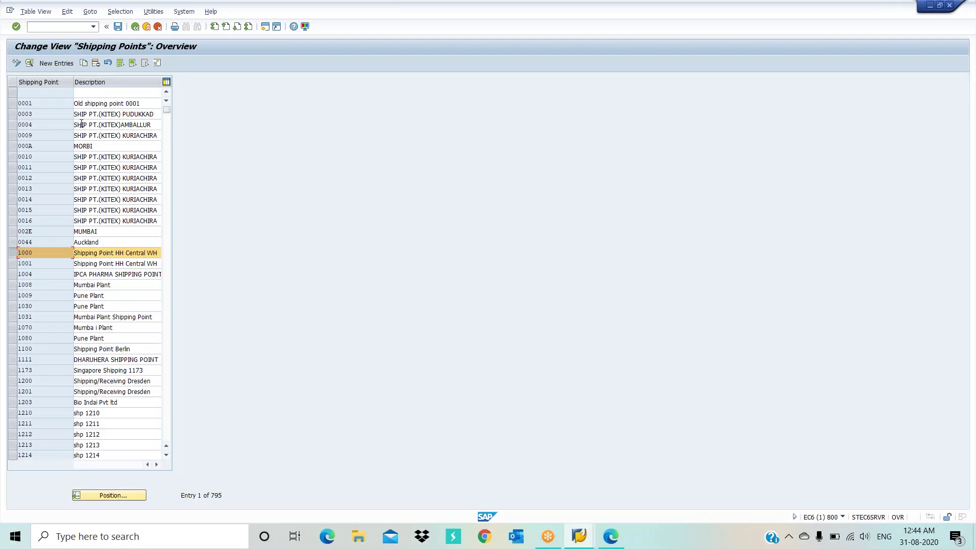
pyautogui.click(83, 63)
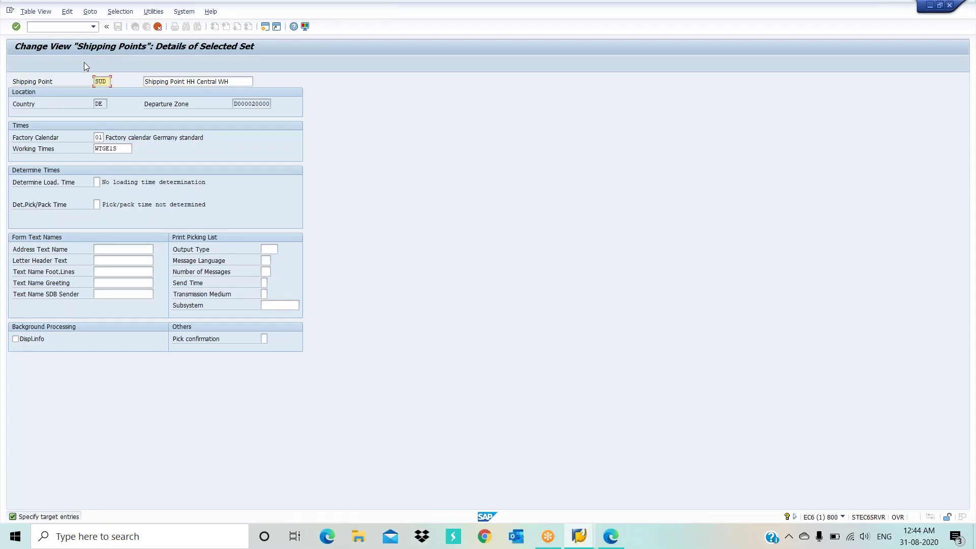
pyautogui.press('Tab')
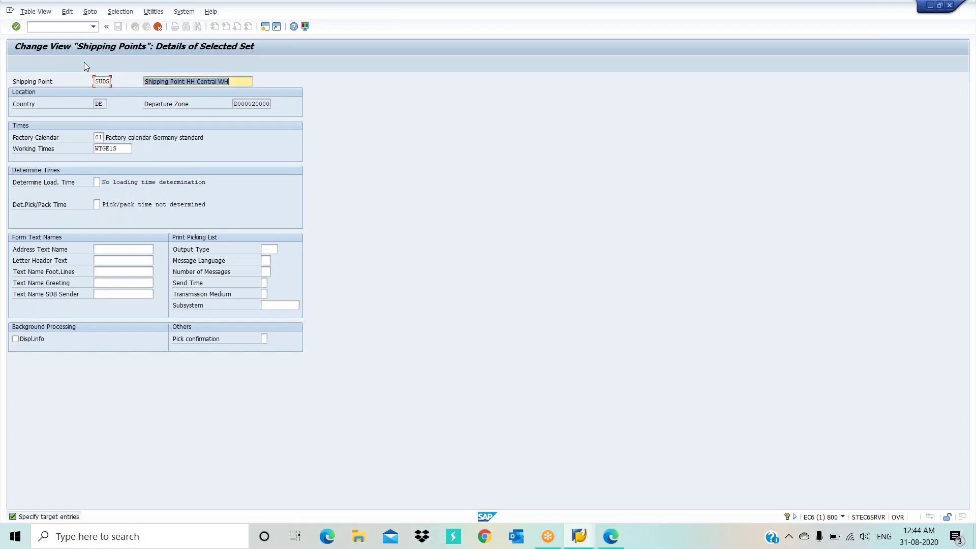
pyautogui.write('TEST ')
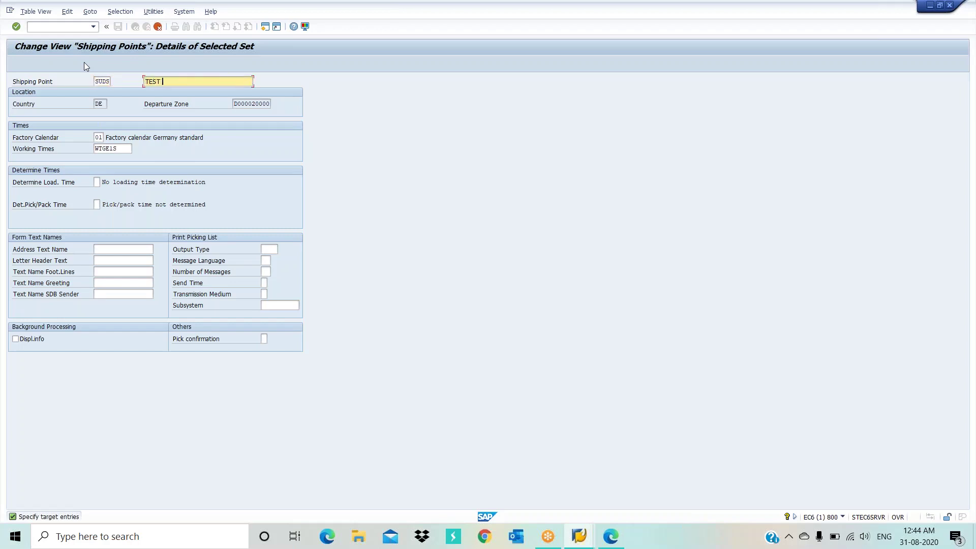
pyautogui.write('SHIPPING POINT')
# Review the country, departure zone and factory calendar, set the loading time determination to C, Default from shipping point, and confirm the shipping point details
pyautogui.click(100, 104)
pyautogui.click(258, 104)
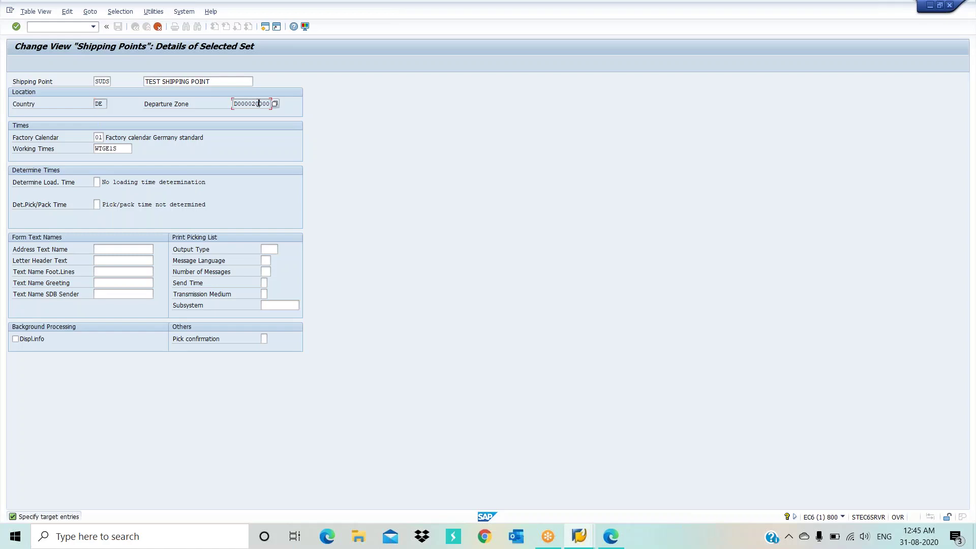
pyautogui.click(34, 138)
pyautogui.click(104, 182)
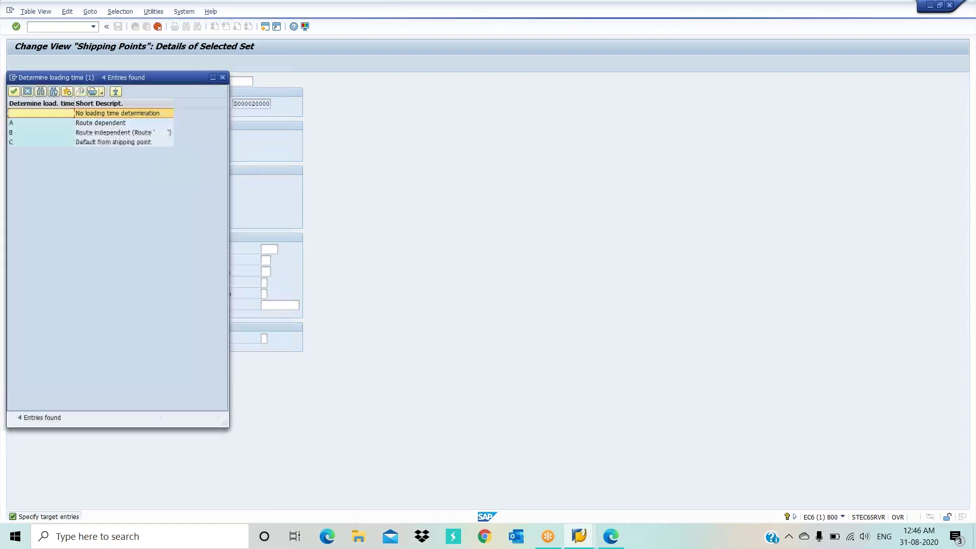
pyautogui.moveTo(186, 84); pyautogui.dragTo(388, 104)
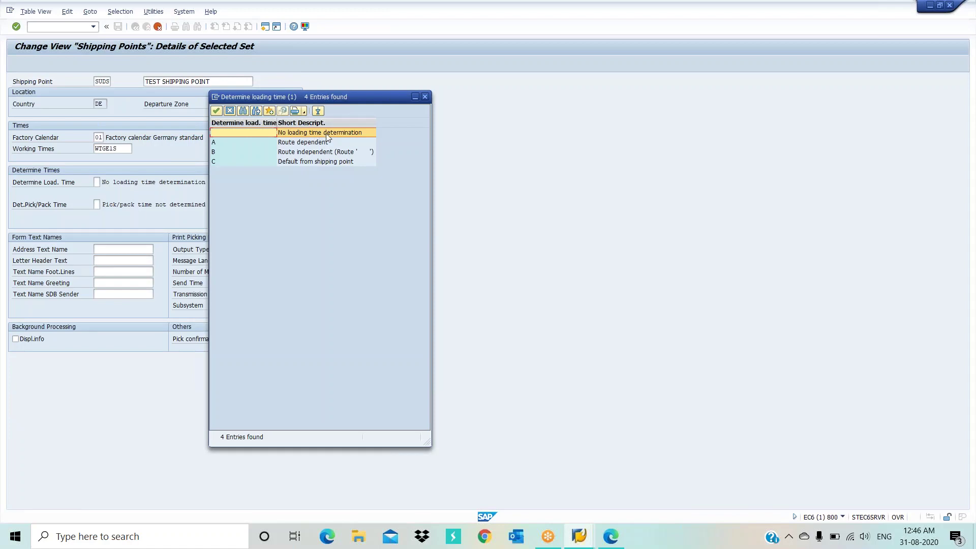
pyautogui.doubleClick(309, 162)
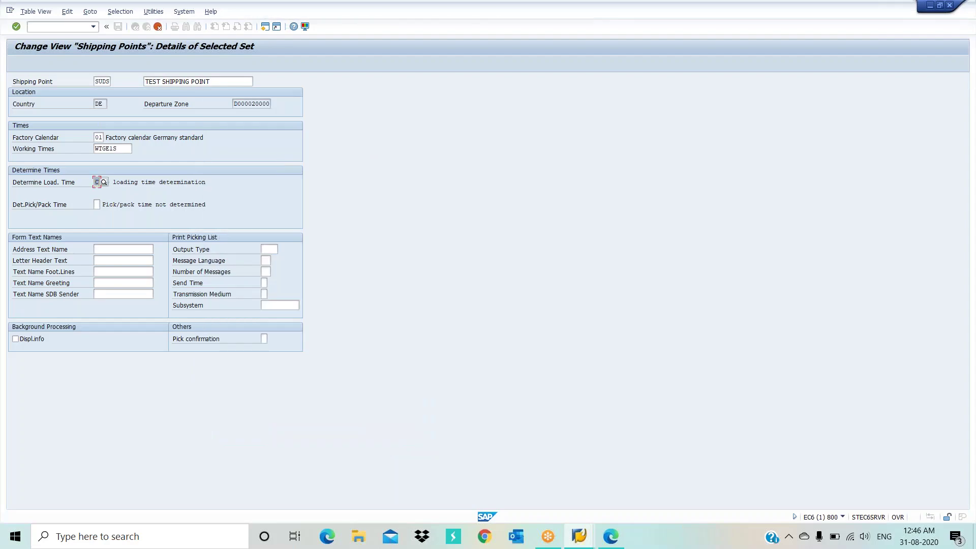
pyautogui.press('Return')
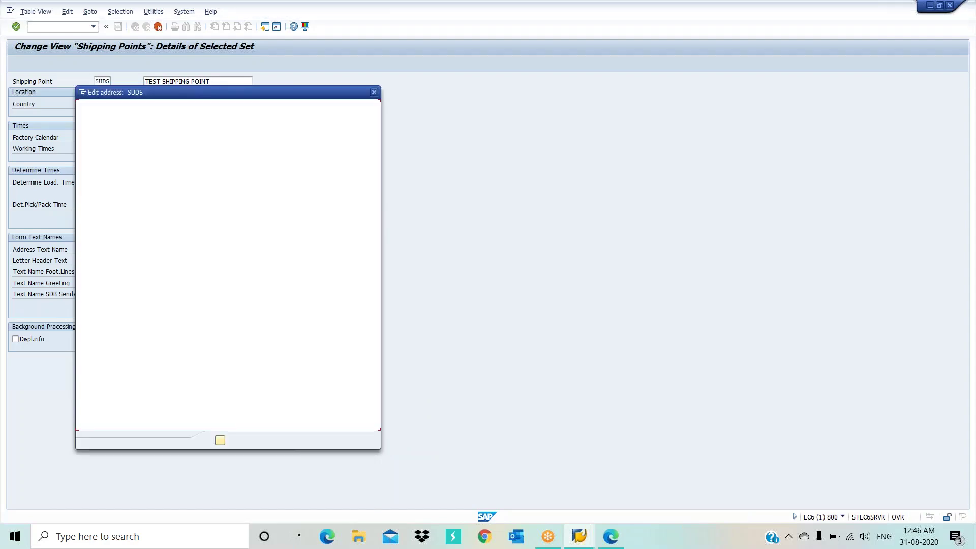
# Set the title of the shipping point's address to Company, the name to TEST SHIPPING POINT and the first search term to TEST
pyautogui.moveTo(295, 94); pyautogui.dragTo(545, 82)
pyautogui.moveTo(338, 90); pyautogui.dragTo(429, 89)
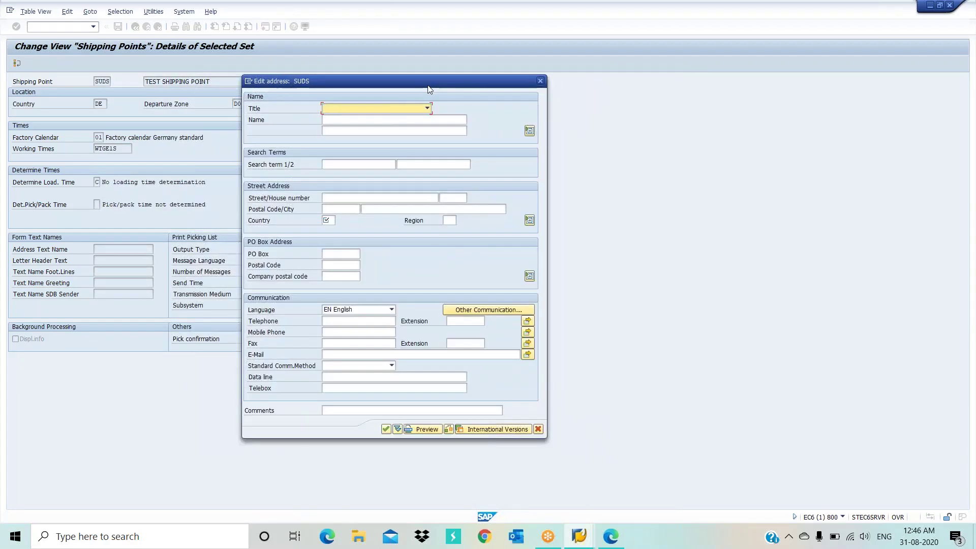
pyautogui.click(426, 109)
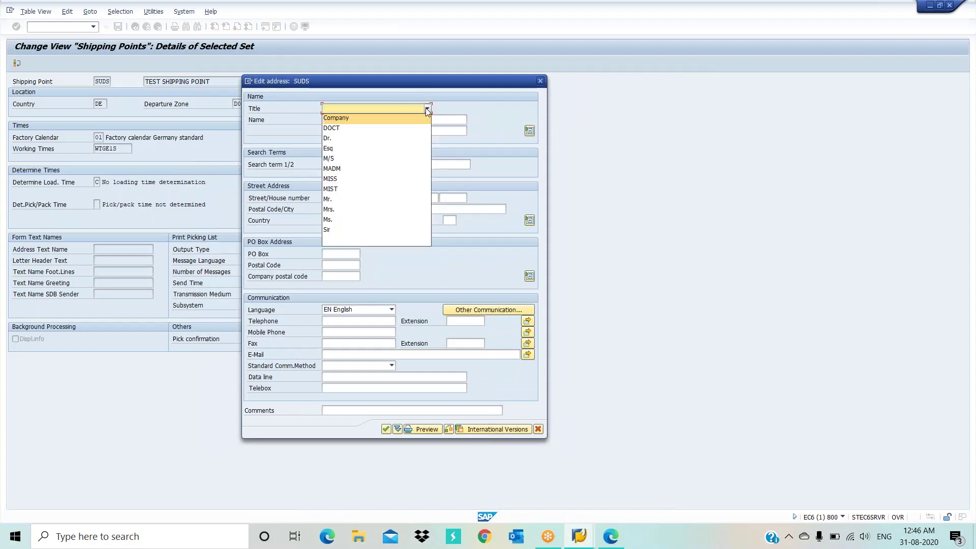
pyautogui.click(340, 118)
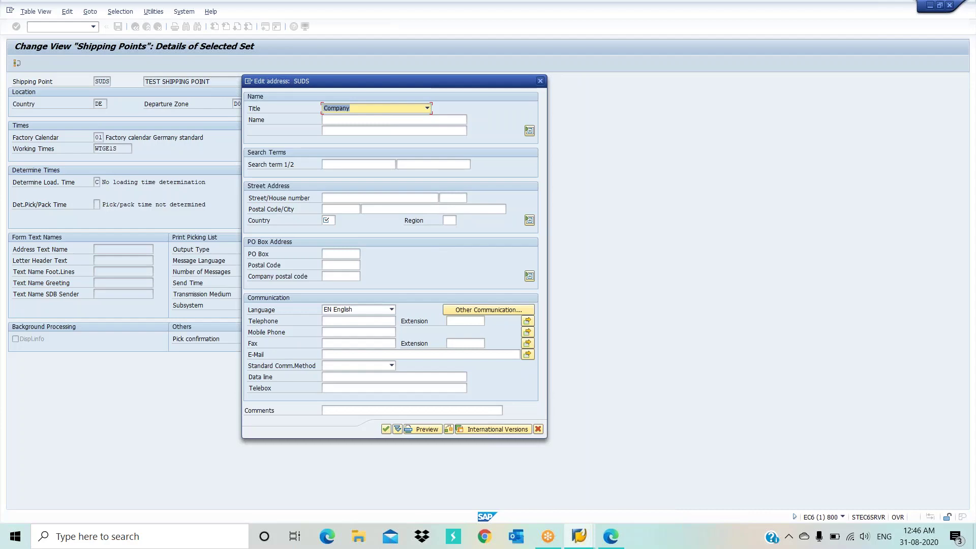
pyautogui.click(339, 120)
pyautogui.write('T')
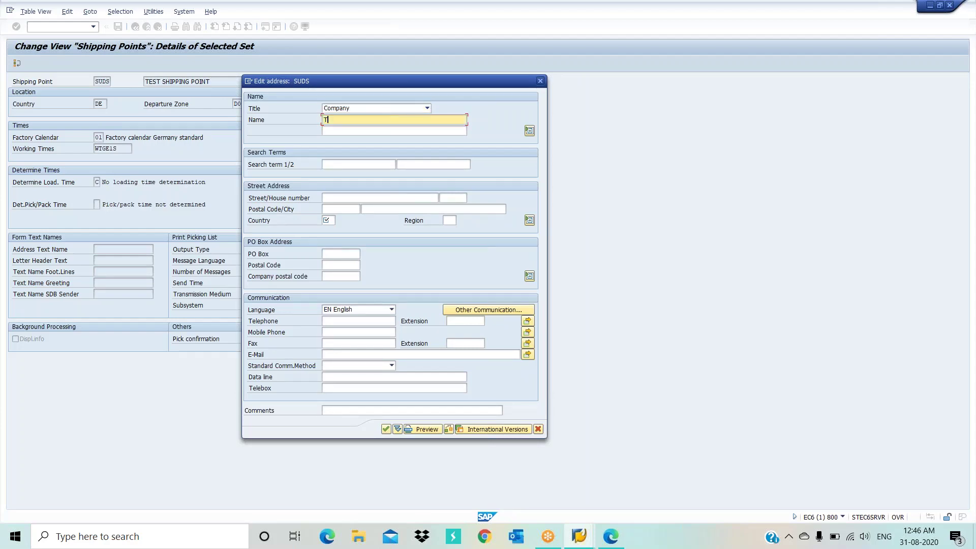
pyautogui.write('EST SHIPPING POINT')
pyautogui.press('Tab')
pyautogui.press('Tab')
pyautogui.press('Tab')
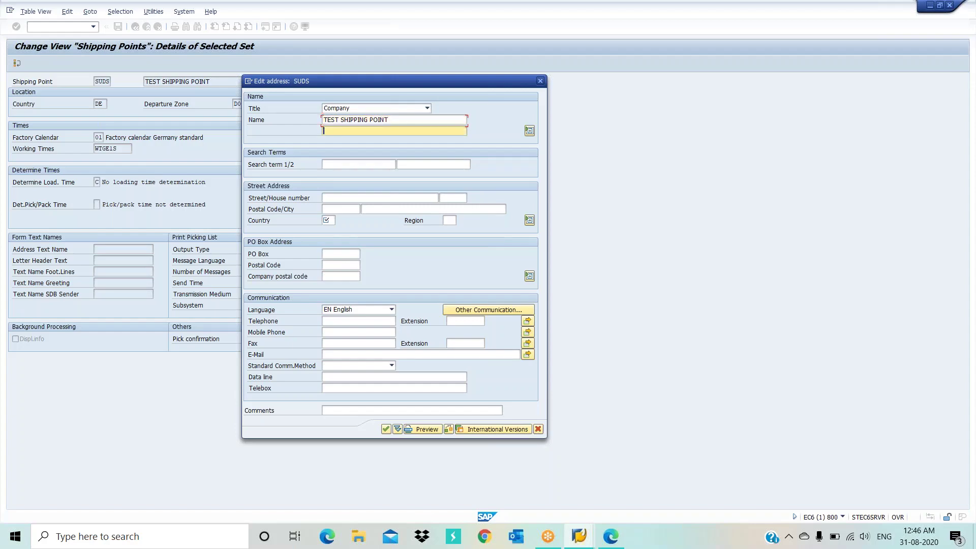
pyautogui.write('TEST')
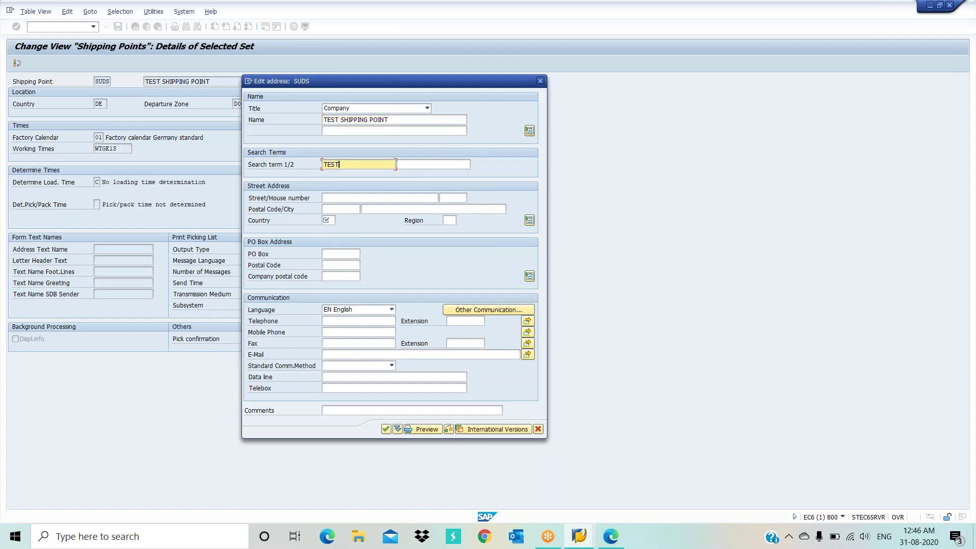
# Fill in the street, house number, postal code and city of the shipping point's street address
pyautogui.press('Tab')
pyautogui.press('Tab')
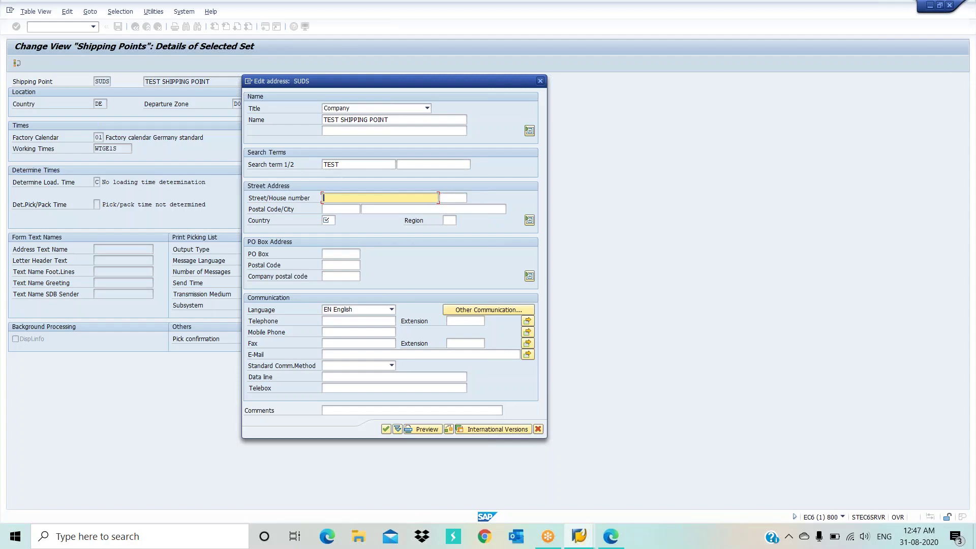
pyautogui.write('MEDCHAL')
pyautogui.press('Tab')
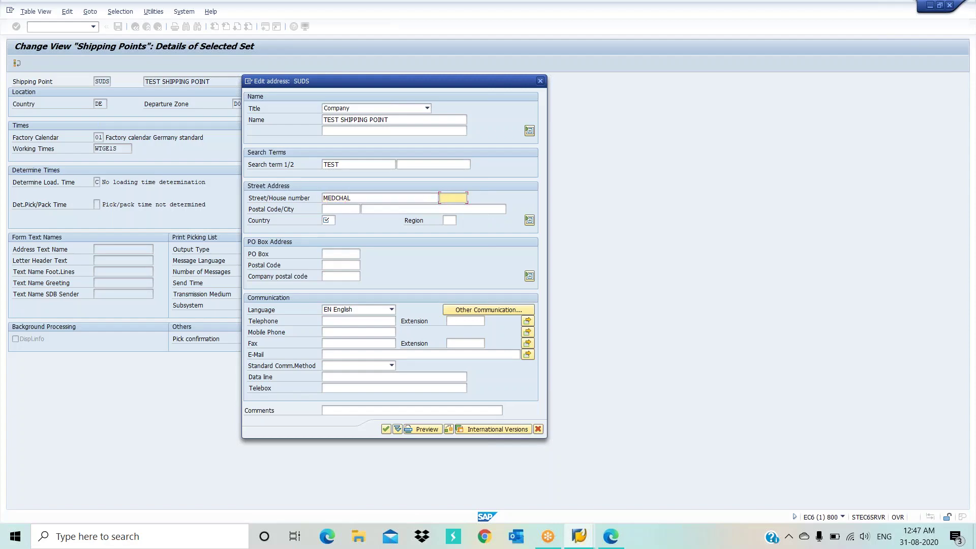
pyautogui.write('717')
pyautogui.press('Tab')
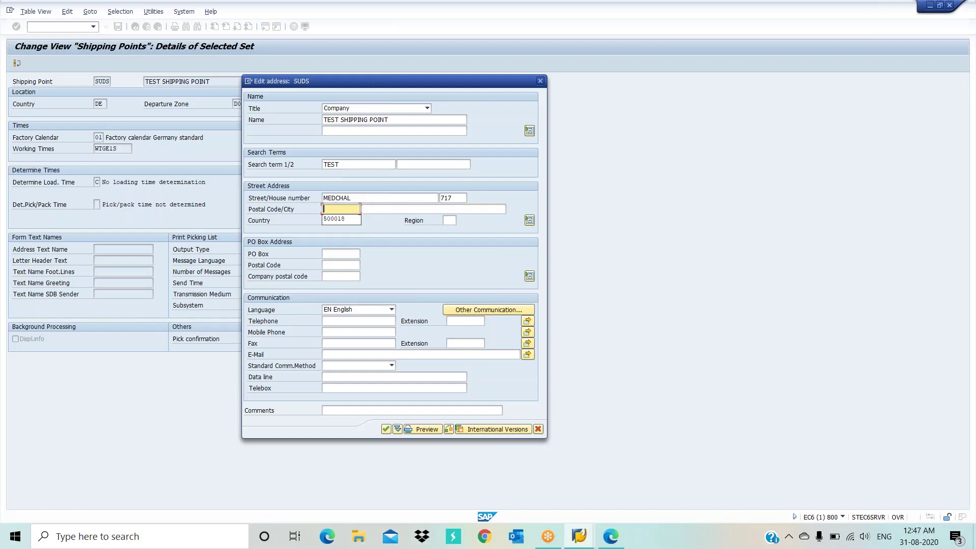
pyautogui.write('500078')
pyautogui.press('Tab')
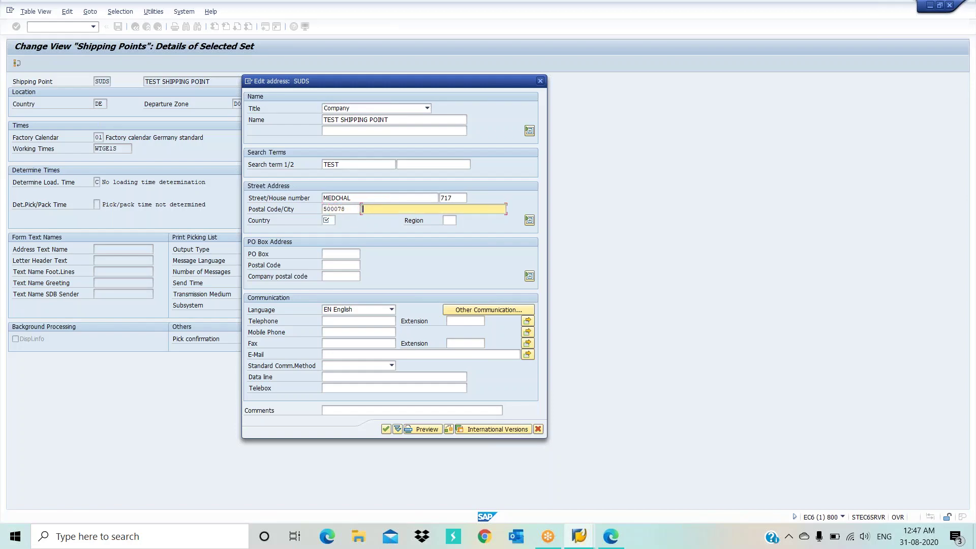
pyautogui.press('Down')
pyautogui.press('Return')
# Set the country of the shipping point's address to IN and the region to 01
pyautogui.press('Tab')
pyautogui.write('IN')
pyautogui.press('Tab')
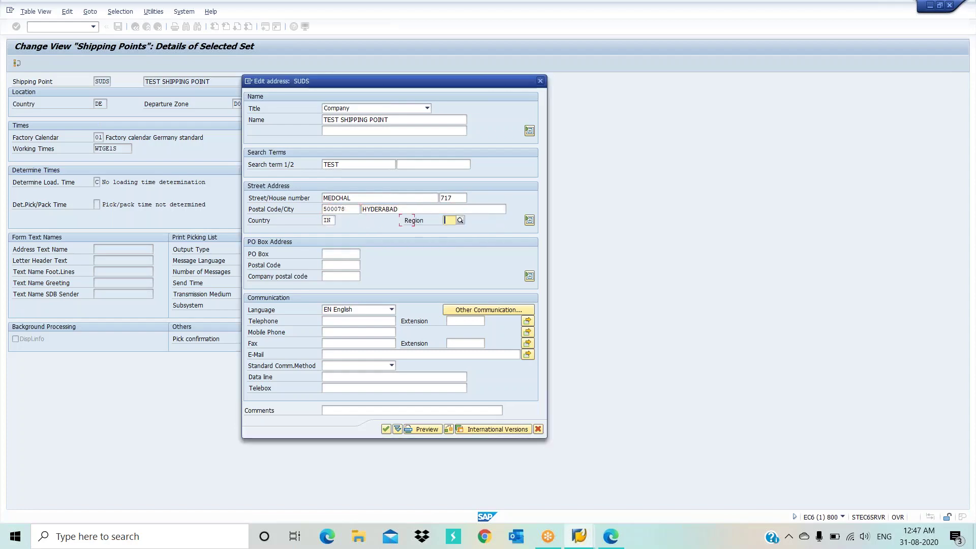
pyautogui.write('01')
pyautogui.press('Tab')
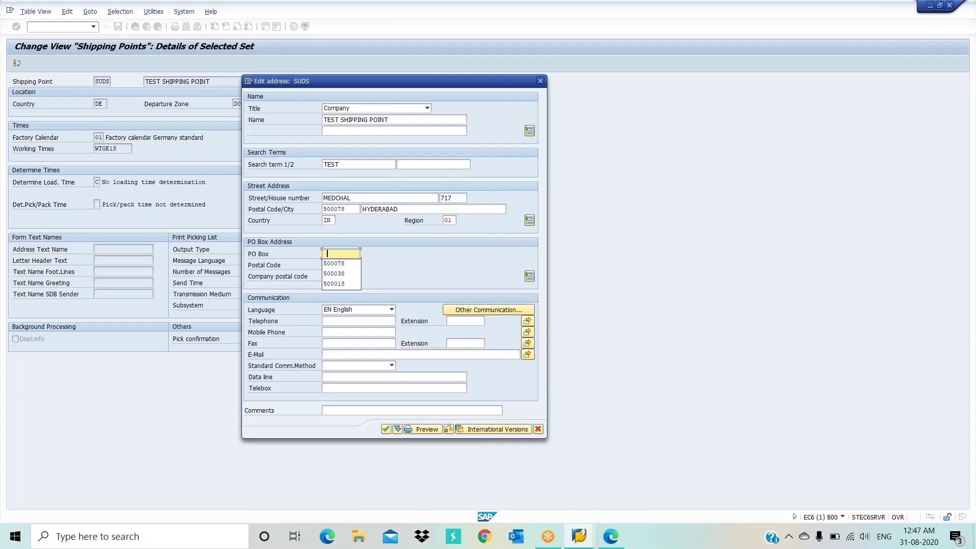
# Fill in the PO box and its postal code, then accept the address and save shipping point SUDS
pyautogui.press('Down')
pyautogui.press('Return')
pyautogui.press('Tab')
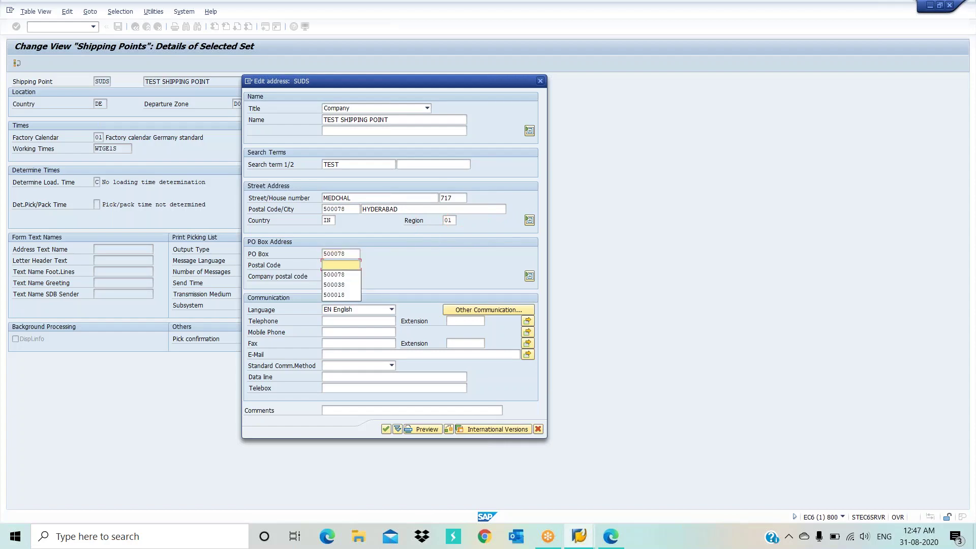
pyautogui.press('Down')
pyautogui.press('Return')
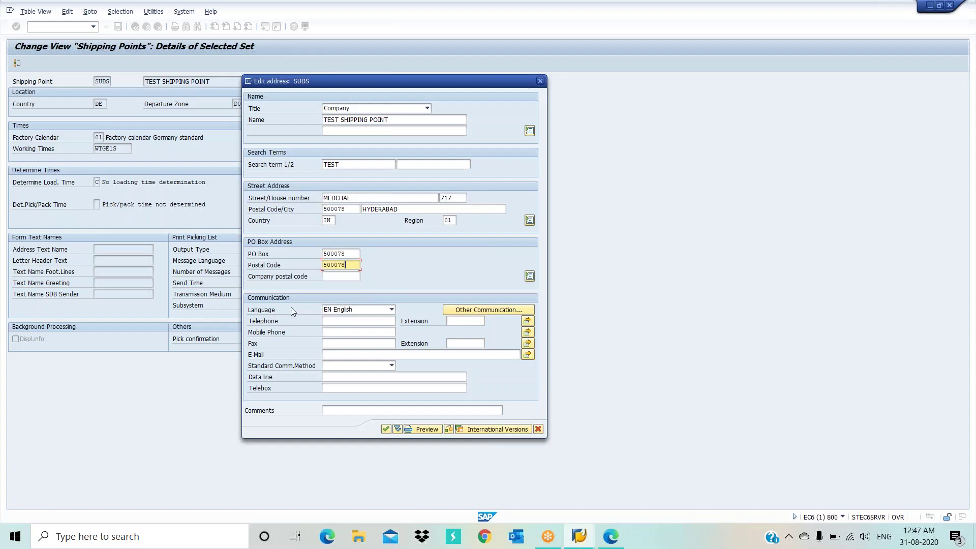
pyautogui.click(386, 429)
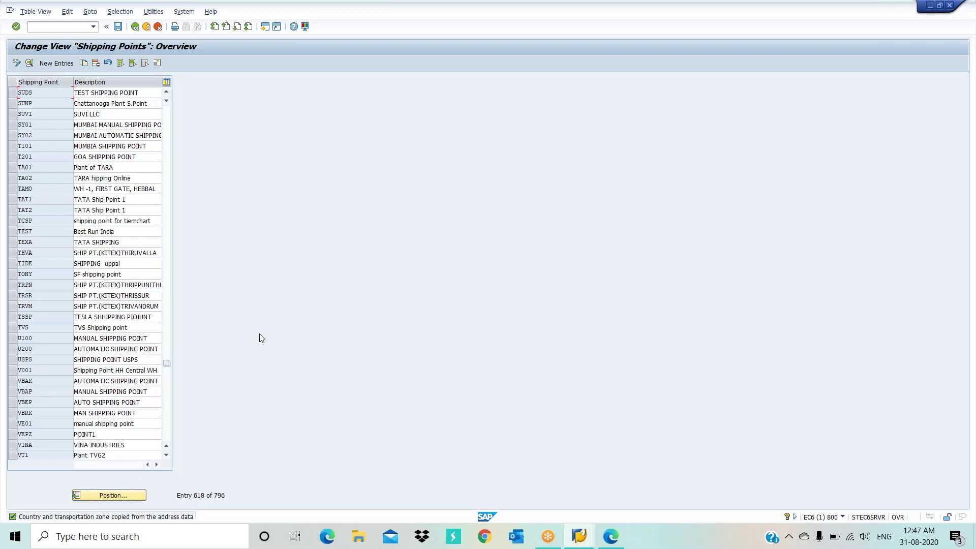
pyautogui.click(118, 28)
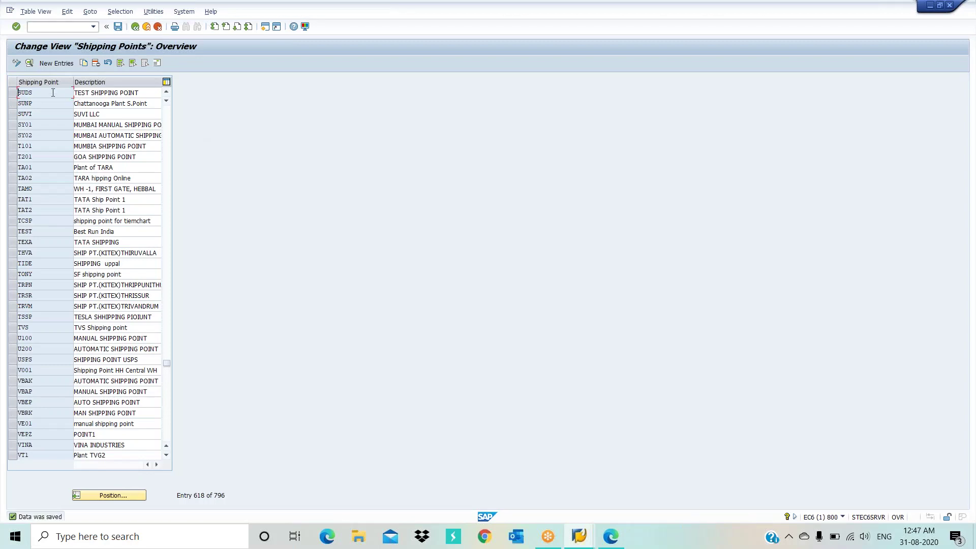
# Open the details of shipping point SUDS and set its loading time in working hours to 2
pyautogui.click(12, 92)
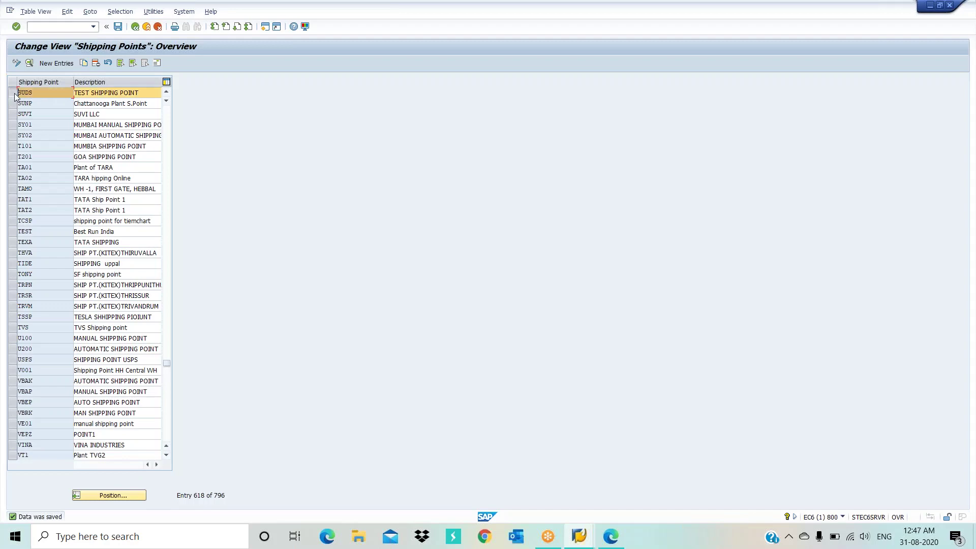
pyautogui.click(29, 64)
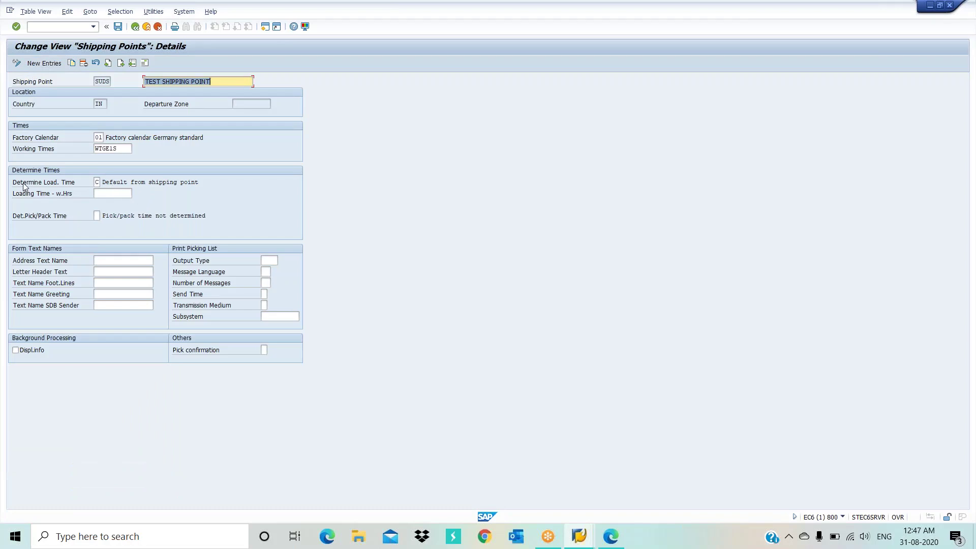
pyautogui.click(99, 182)
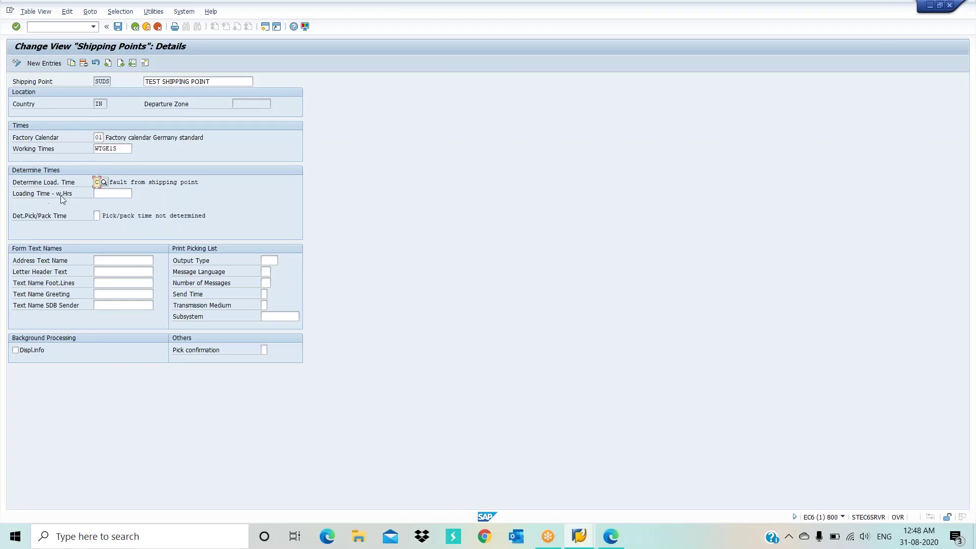
pyautogui.click(123, 194)
pyautogui.write('2')
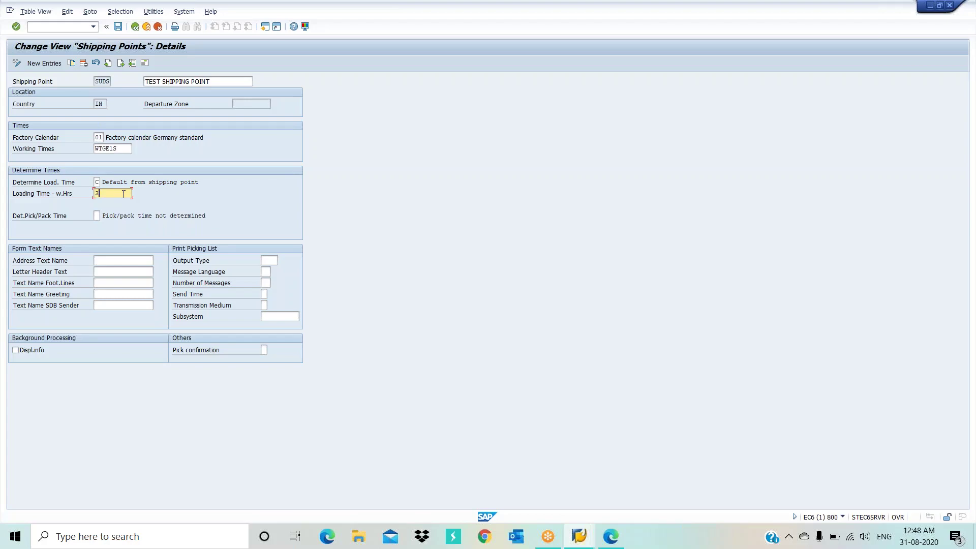
# Enter the loading time of shipping point SUDS as :02 in working hours
pyautogui.press('Return')
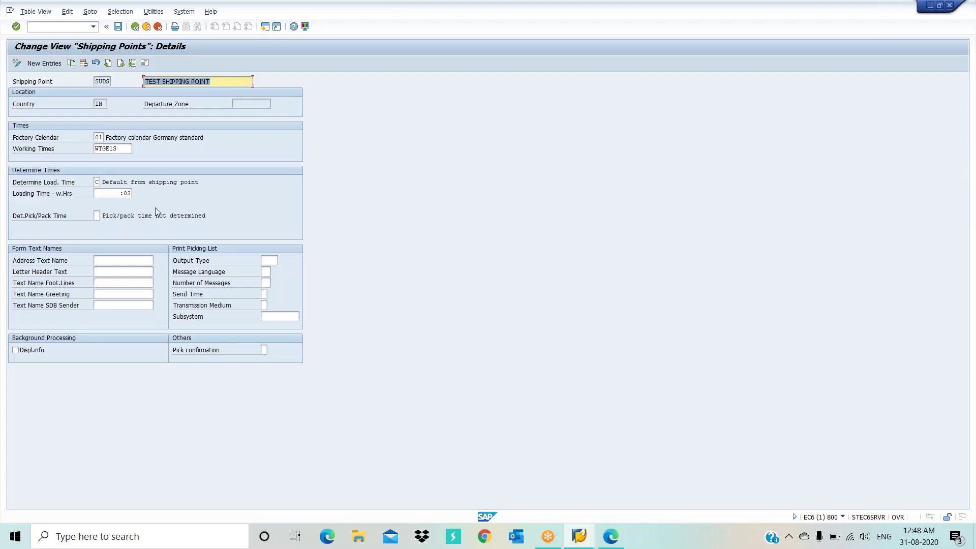
pyautogui.click(117, 194)
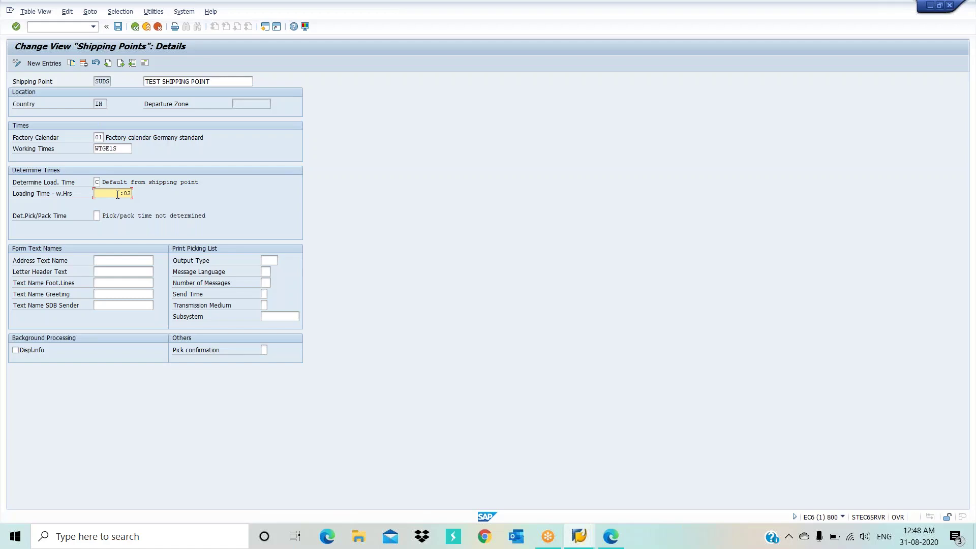
pyautogui.press('Return')
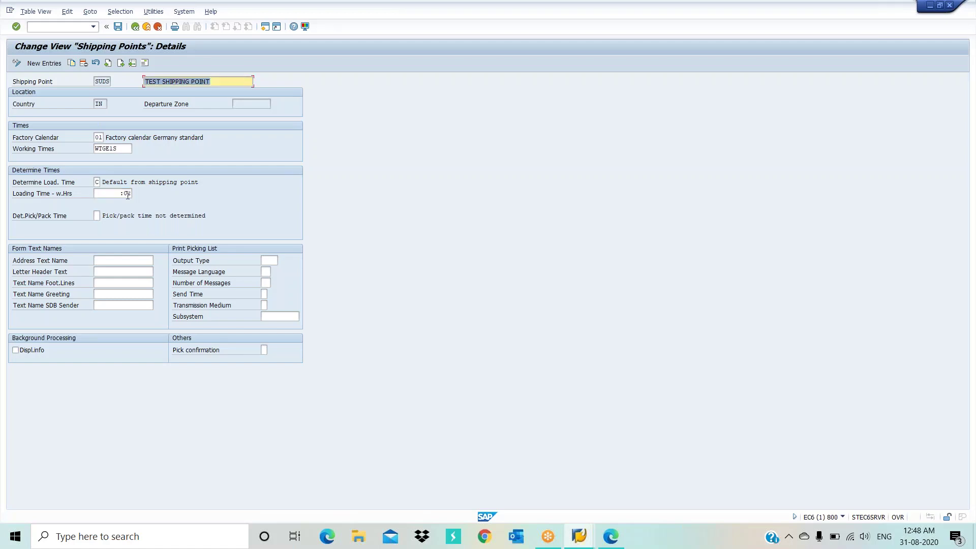
pyautogui.click(123, 195)
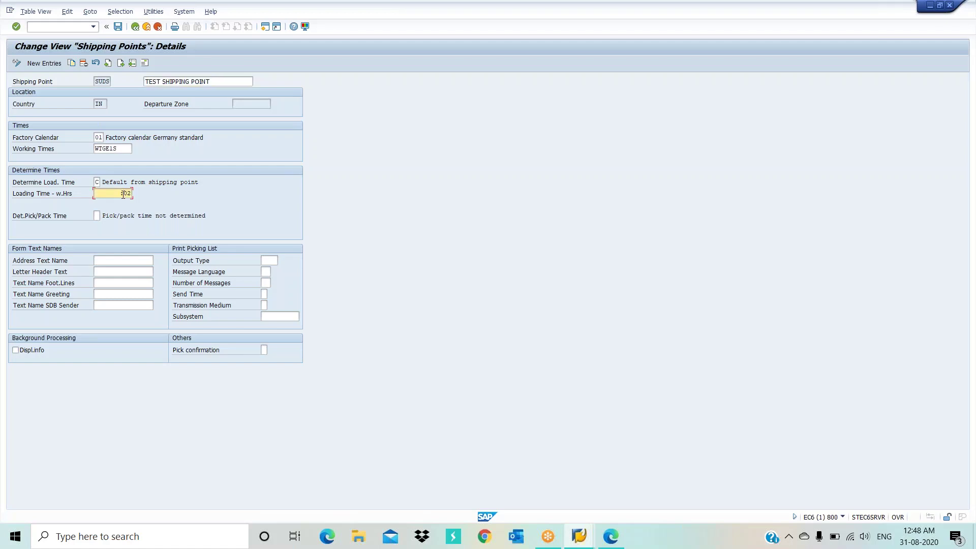
pyautogui.press('Return')
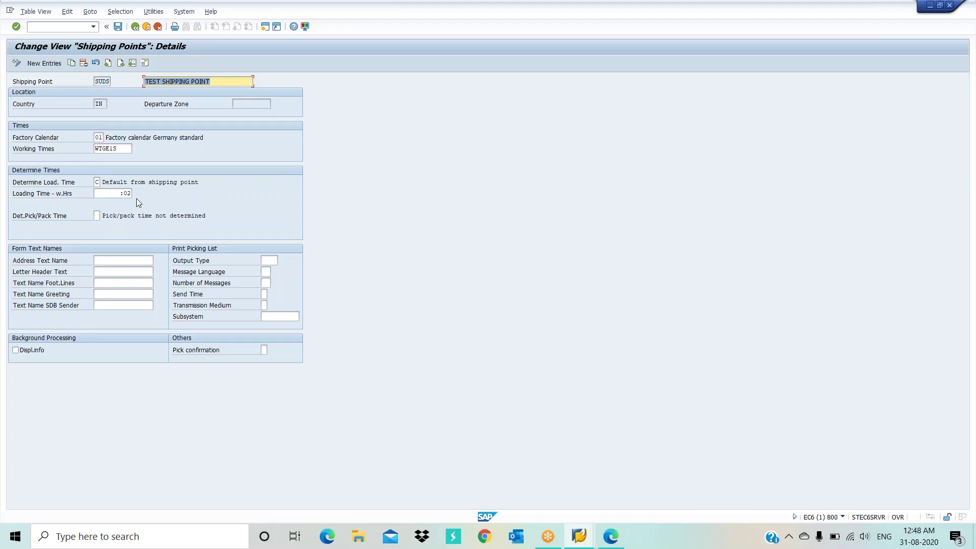
# Set the shipping point's pick/pack time determination to C, Default from shipping point, with a pick/pack time of 3 working hours
pyautogui.click(98, 216)
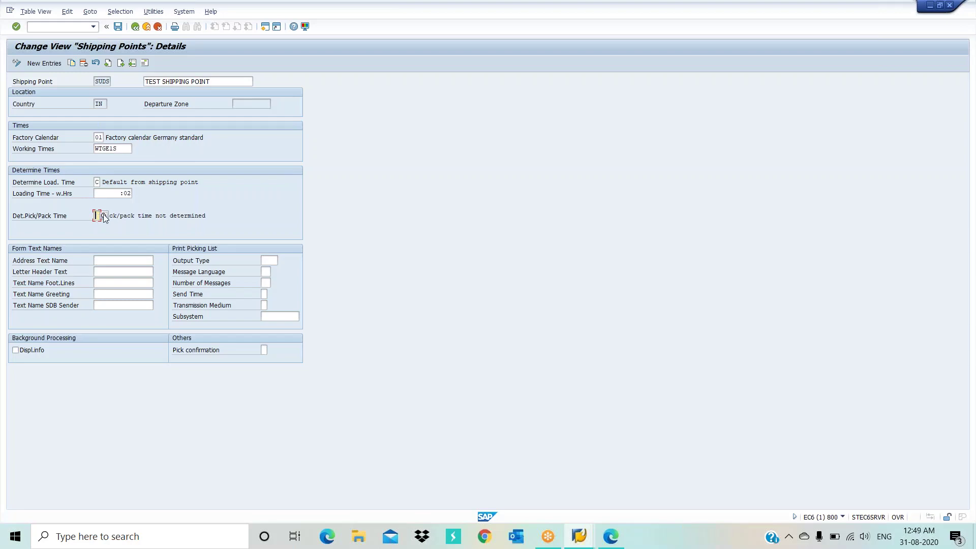
pyautogui.press('Return')
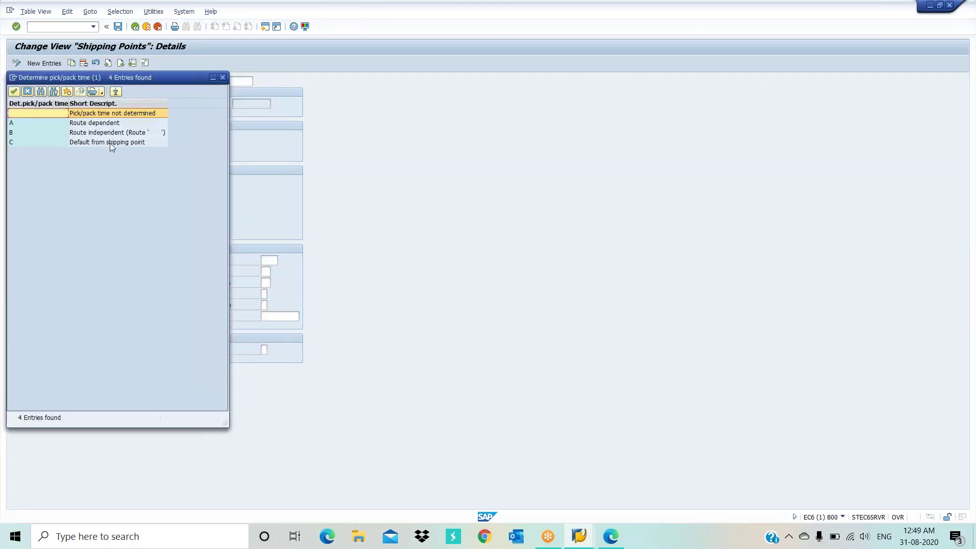
pyautogui.doubleClick(110, 143)
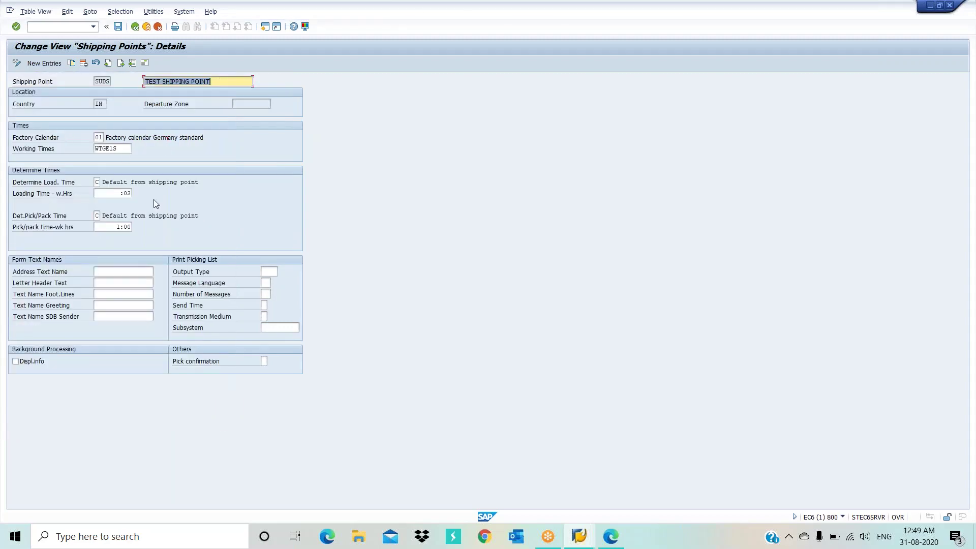
pyautogui.click(106, 228)
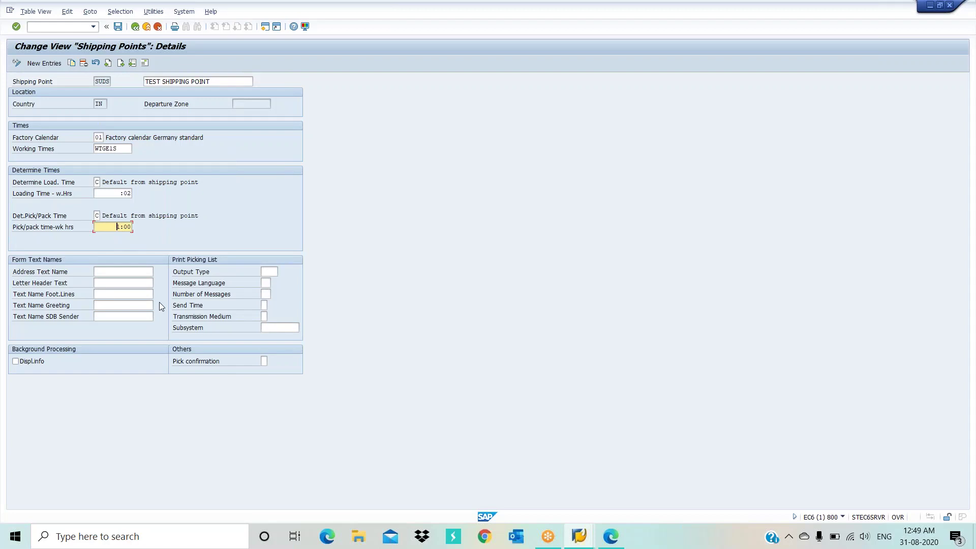
pyautogui.write('3')
pyautogui.press('Return')
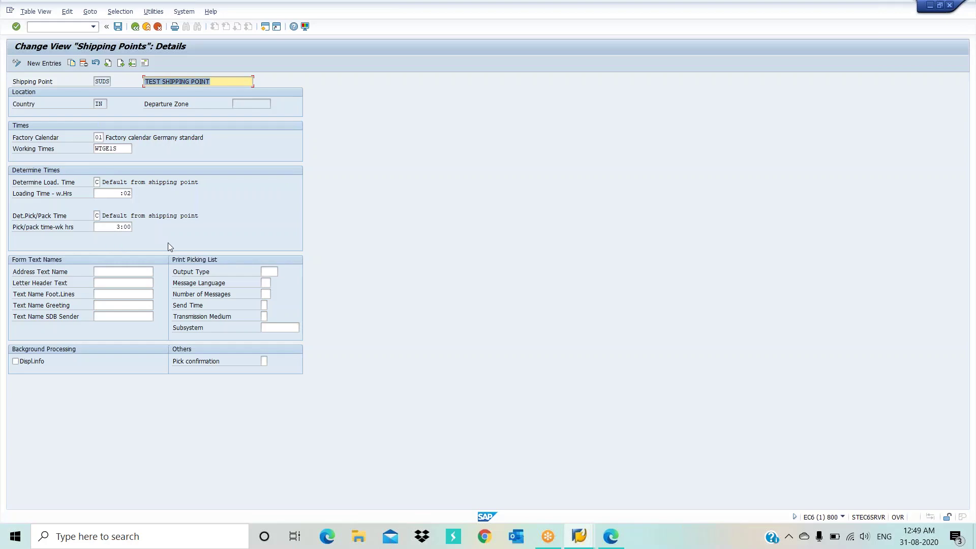
# Save the details of shipping point SUDS and return to the implementation guide structure
pyautogui.click(118, 27)
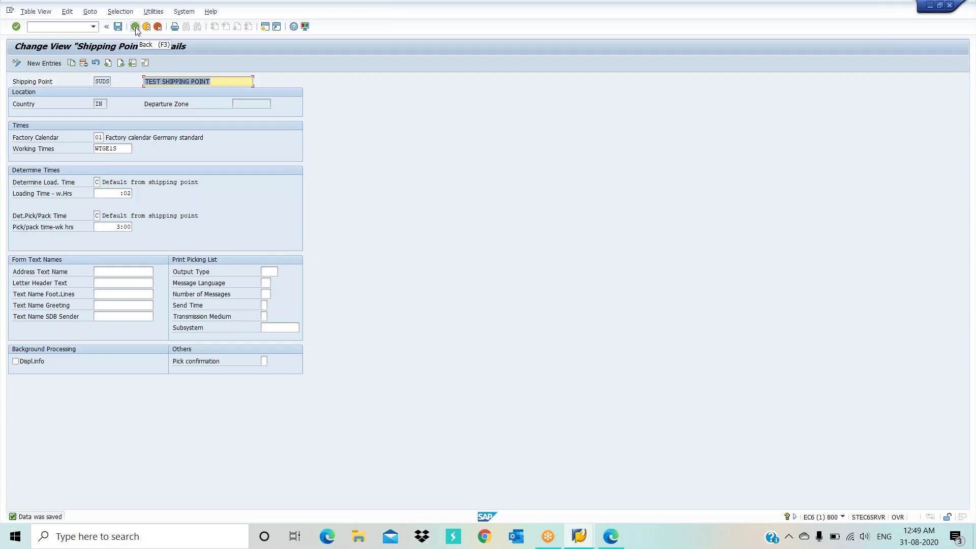
pyautogui.click(137, 29)
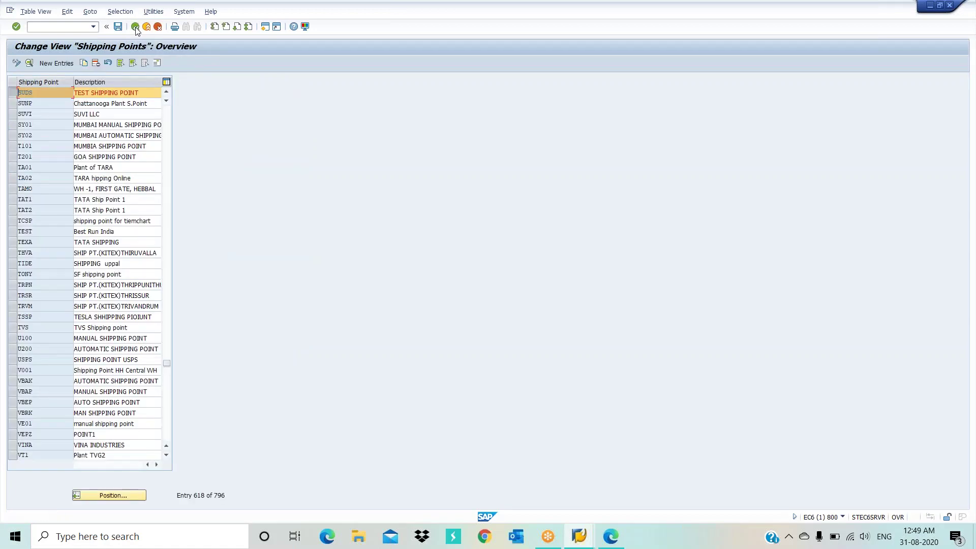
pyautogui.click(137, 29)
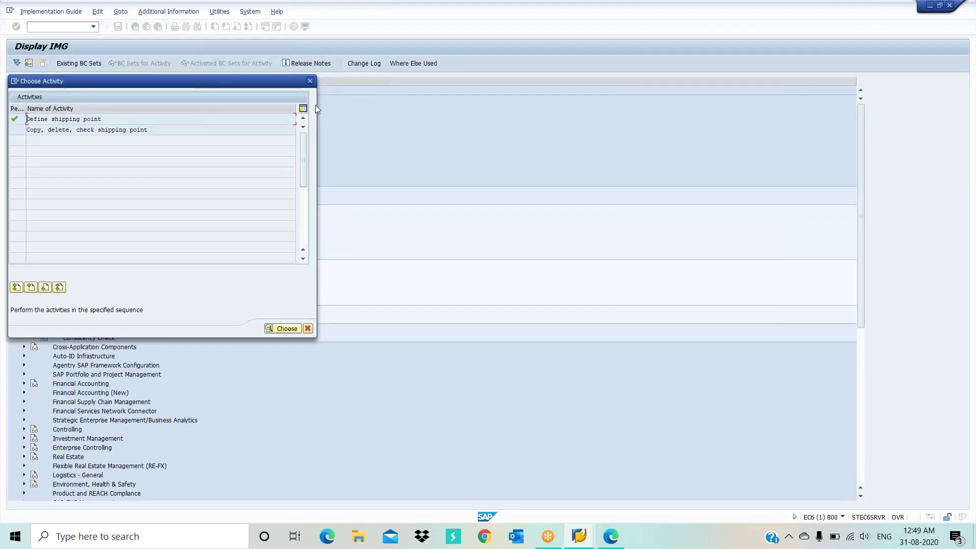
pyautogui.click(310, 81)
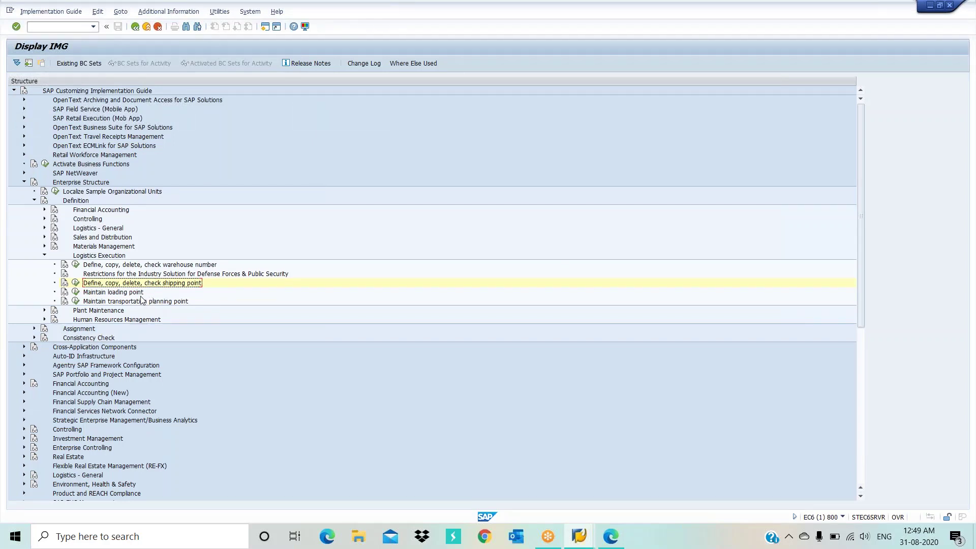
# Review the Enterprise Structure definition activities for Financial Accounting and for Sales and Distribution
pyautogui.click(45, 256)
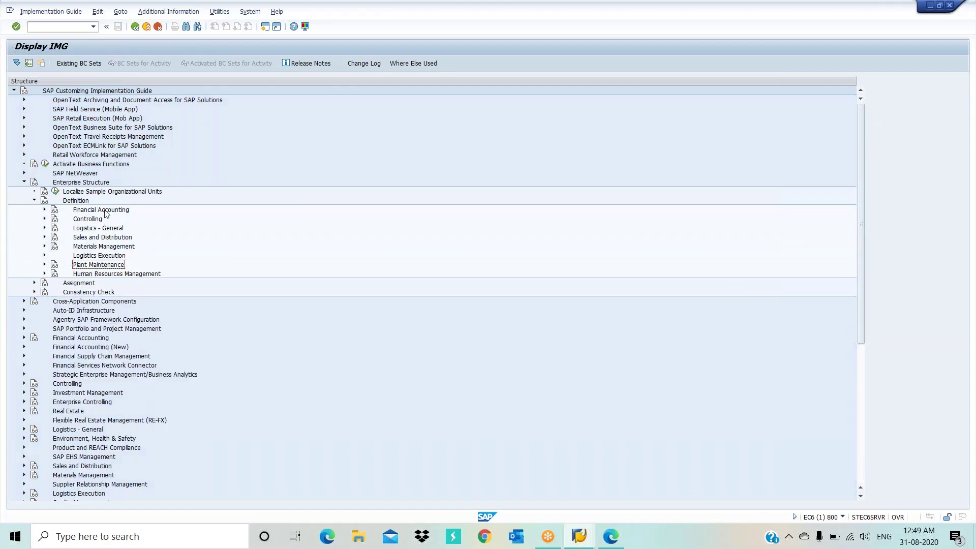
pyautogui.click(107, 210)
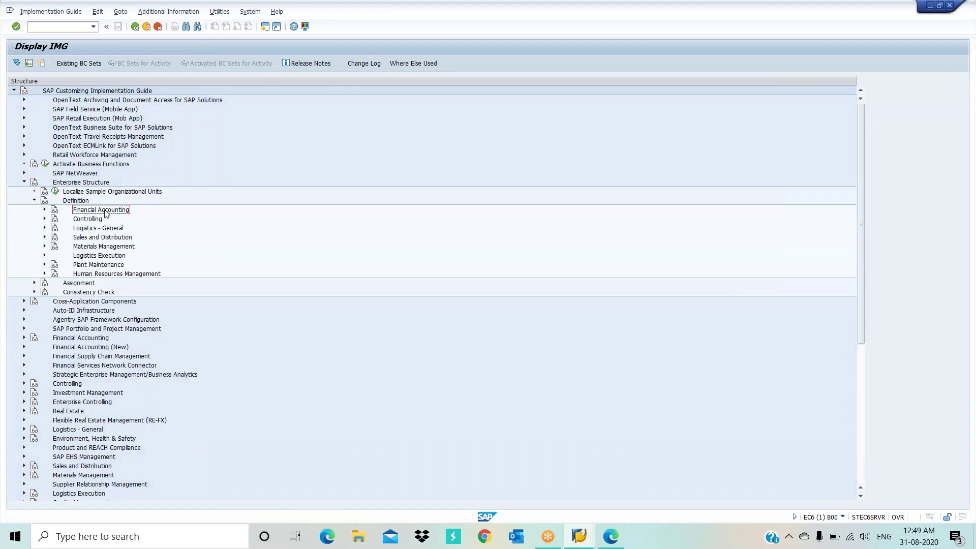
pyautogui.click(44, 210)
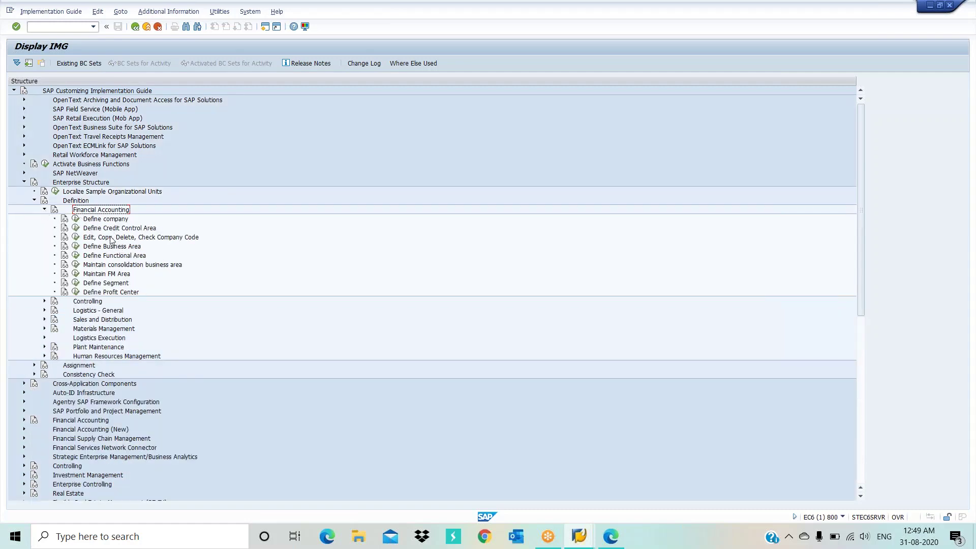
pyautogui.click(44, 210)
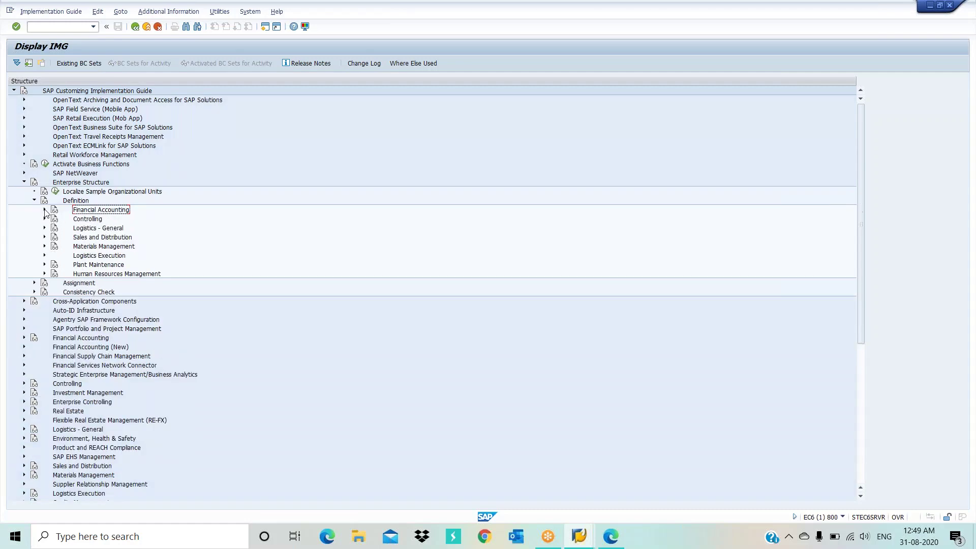
pyautogui.click(44, 237)
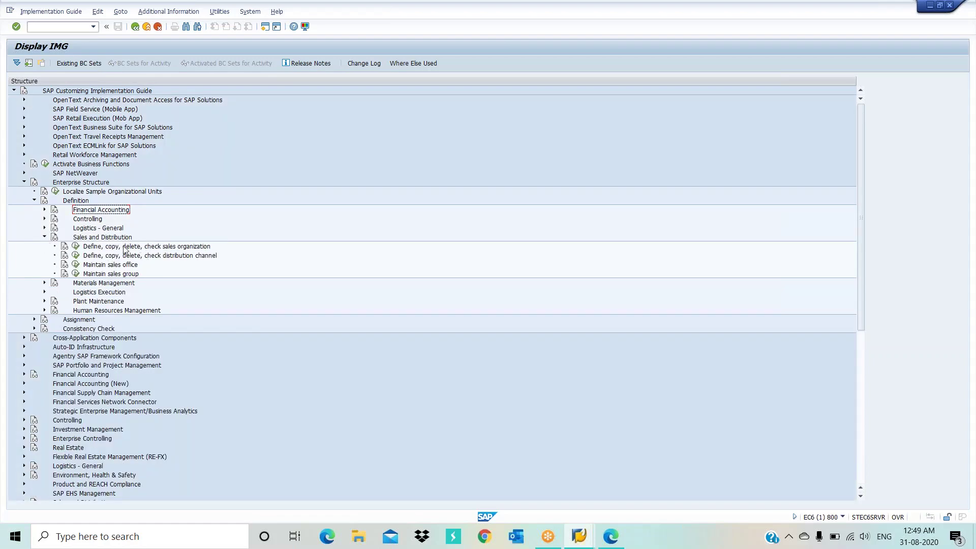
pyautogui.click(131, 246)
pyautogui.click(133, 256)
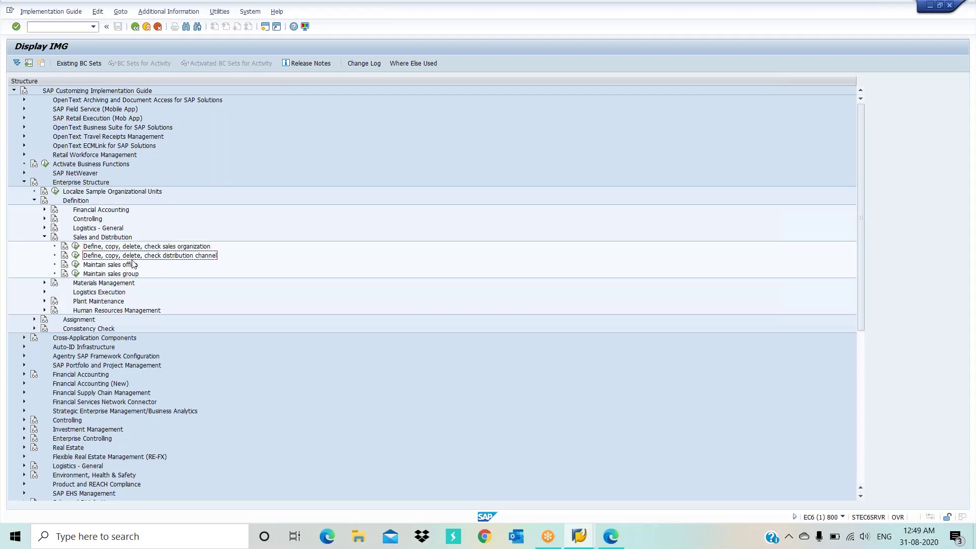
pyautogui.click(133, 265)
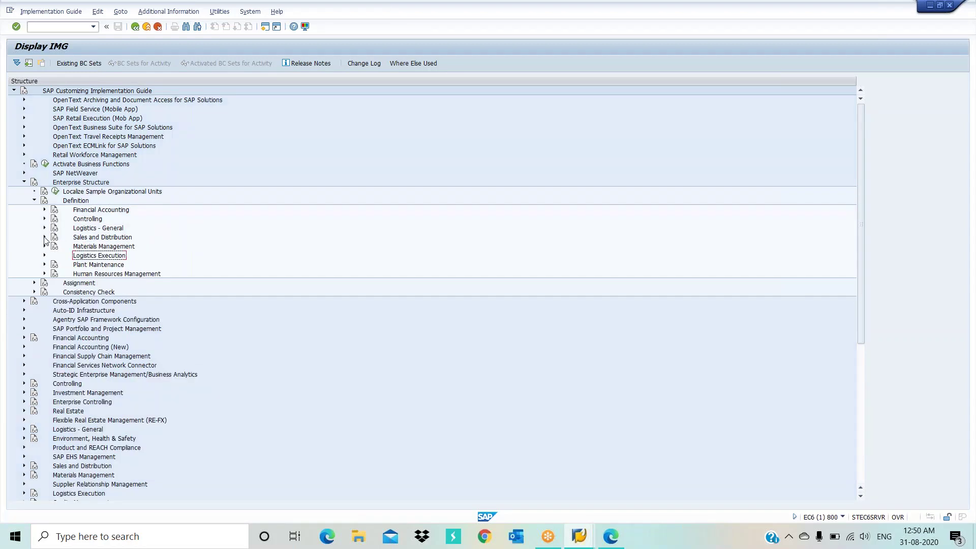
pyautogui.click(45, 237)
# Review the definition activities for Materials Management, Logistics Execution and Logistics - General, and collapse the Enterprise Structure node
pyautogui.click(45, 246)
pyautogui.click(44, 247)
pyautogui.click(45, 246)
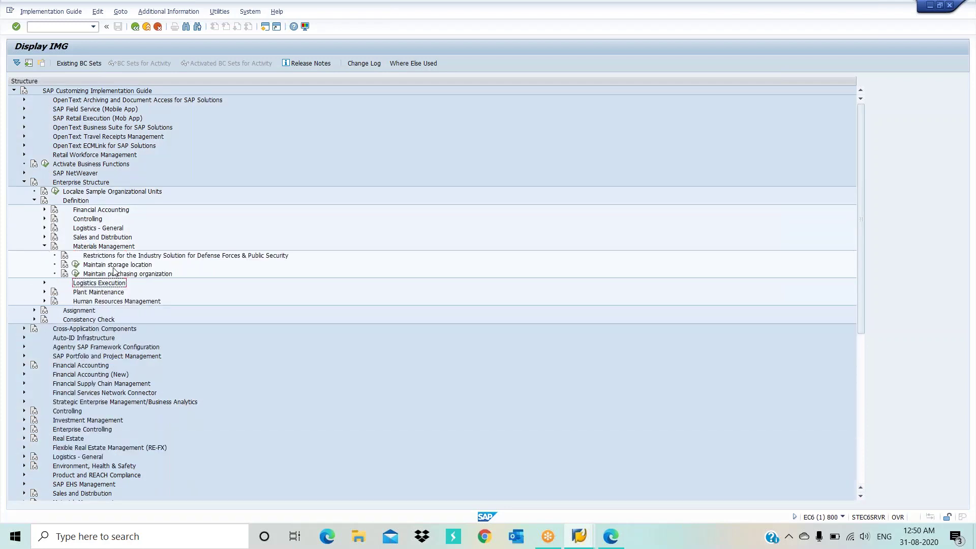
pyautogui.click(45, 247)
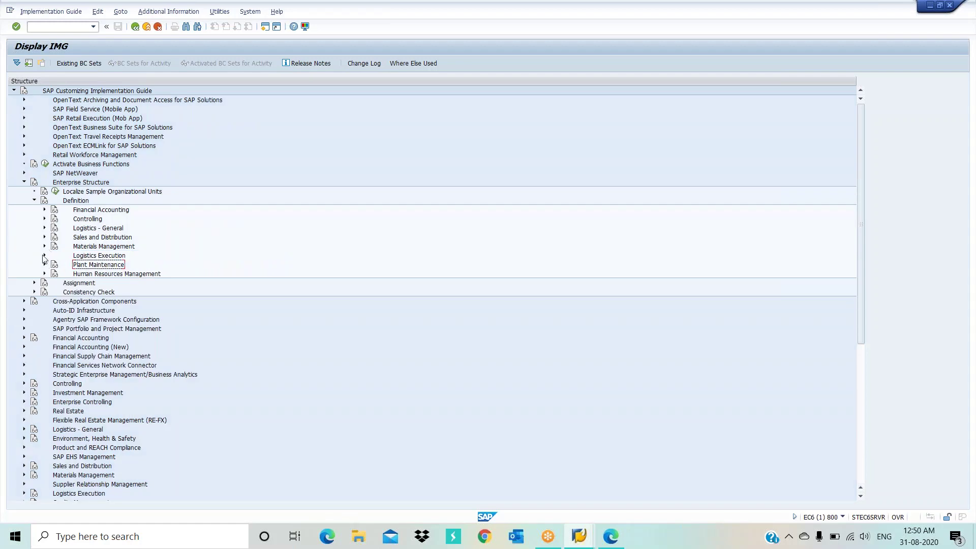
pyautogui.click(45, 255)
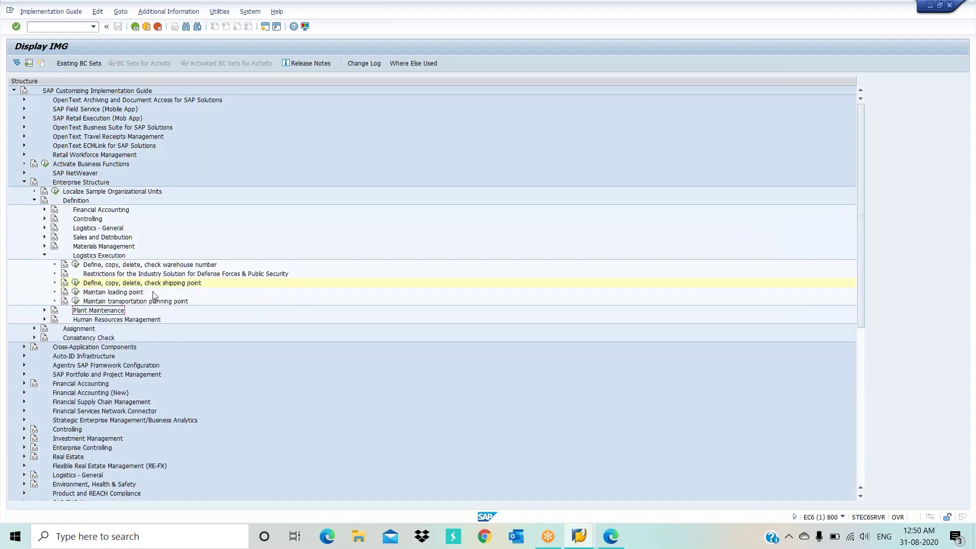
pyautogui.click(45, 256)
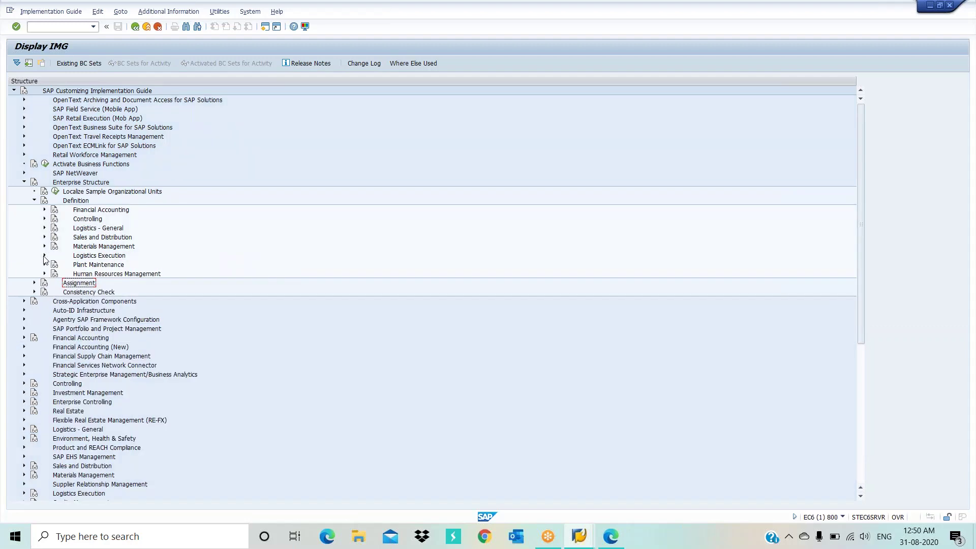
pyautogui.click(45, 228)
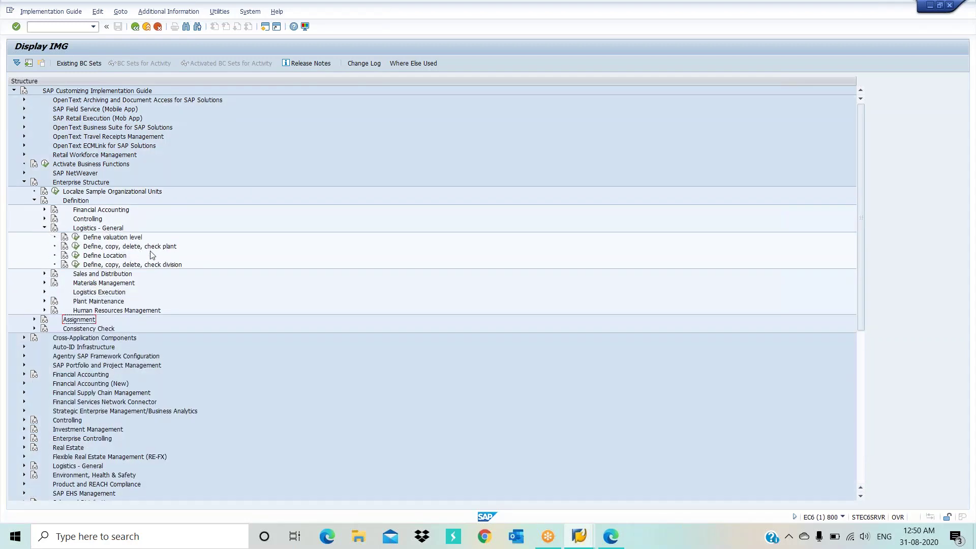
pyautogui.click(167, 247)
pyautogui.click(168, 265)
pyautogui.click(45, 228)
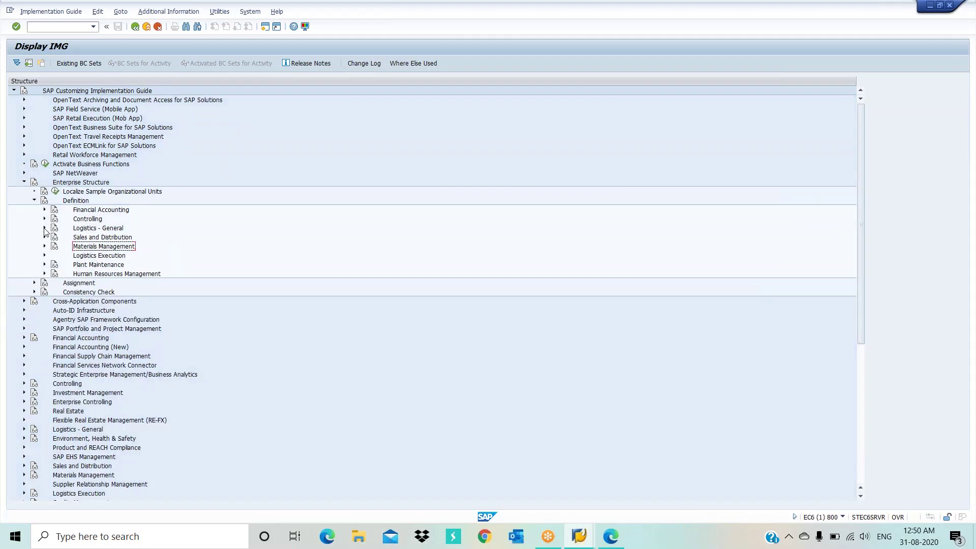
pyautogui.click(35, 200)
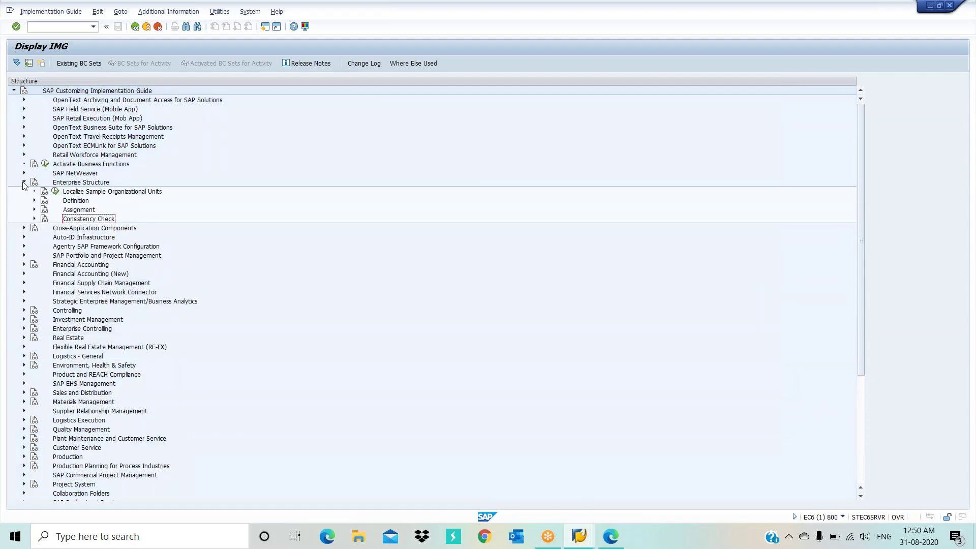
pyautogui.click(24, 183)
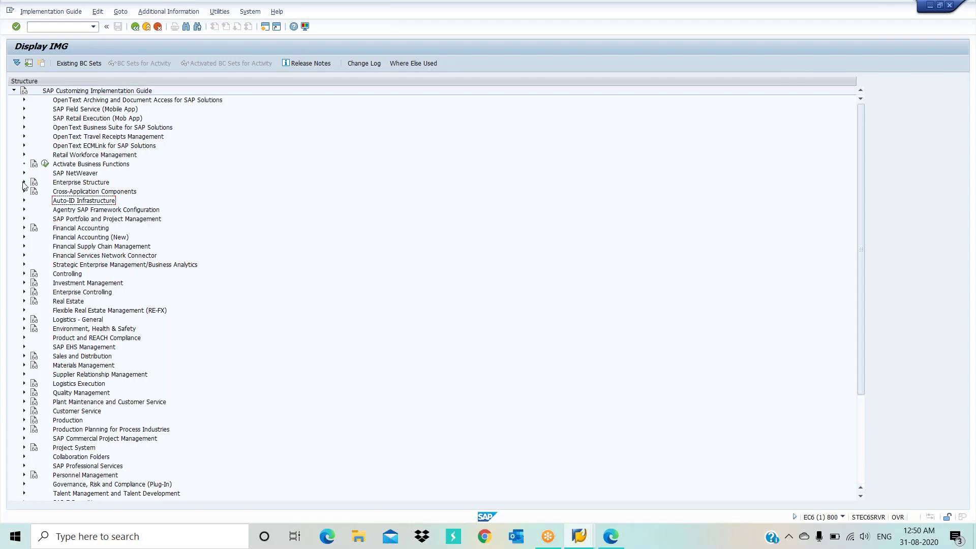